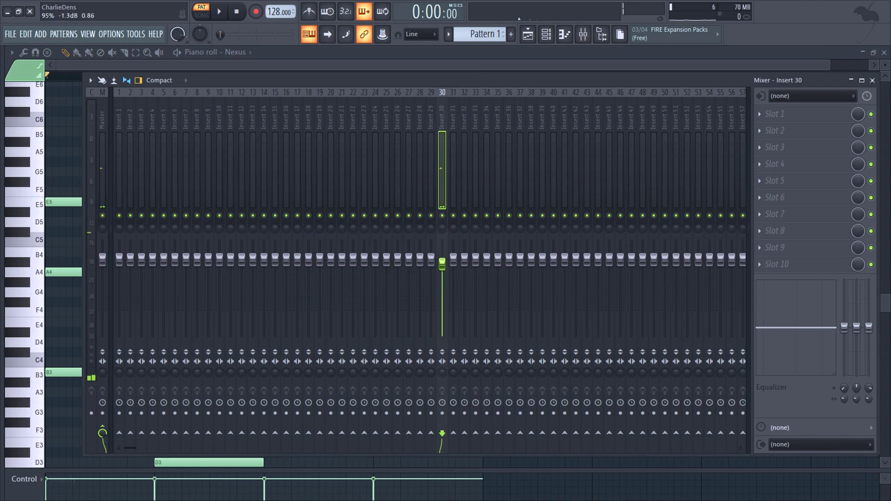
Lower the volume of mixer track Insert 30, return to the piano roll and play back the chord pattern
left_click_drag(442, 262, 441, 294)
key("space")
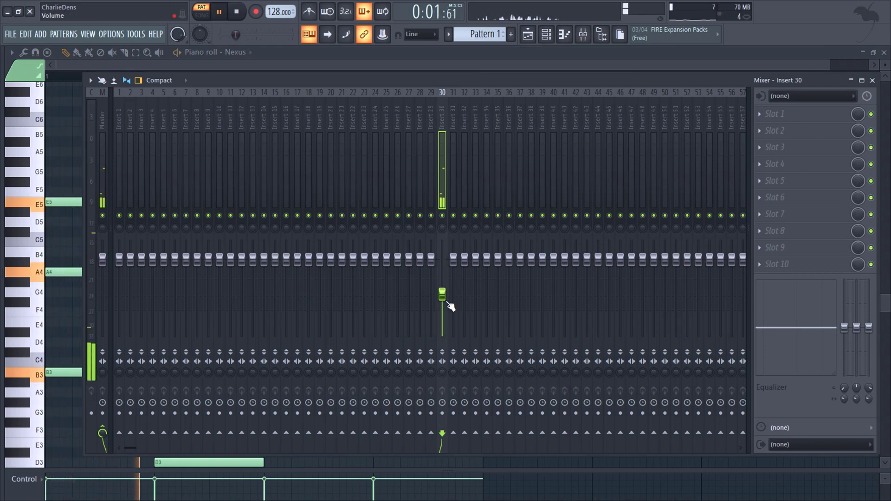
left_click(310, 54)
scroll(447, 211, "down", 3)
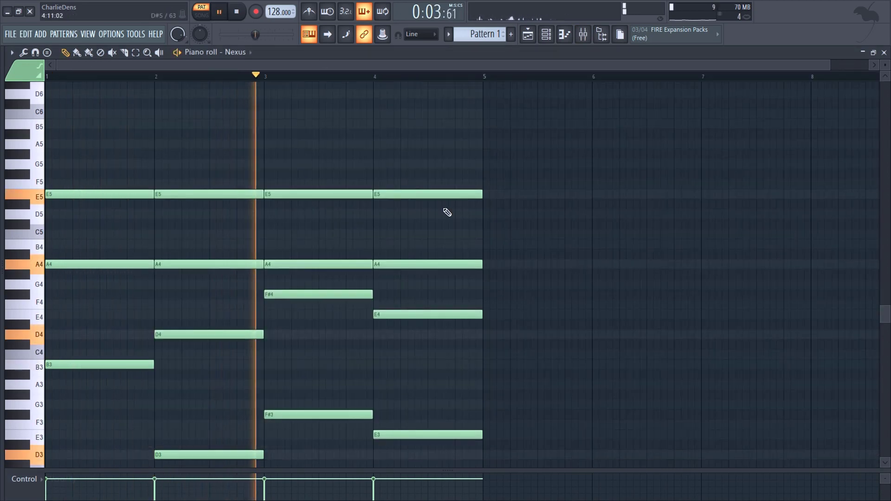
scroll(306, 216, "up", 1)
scroll(306, 216, "up", 1)
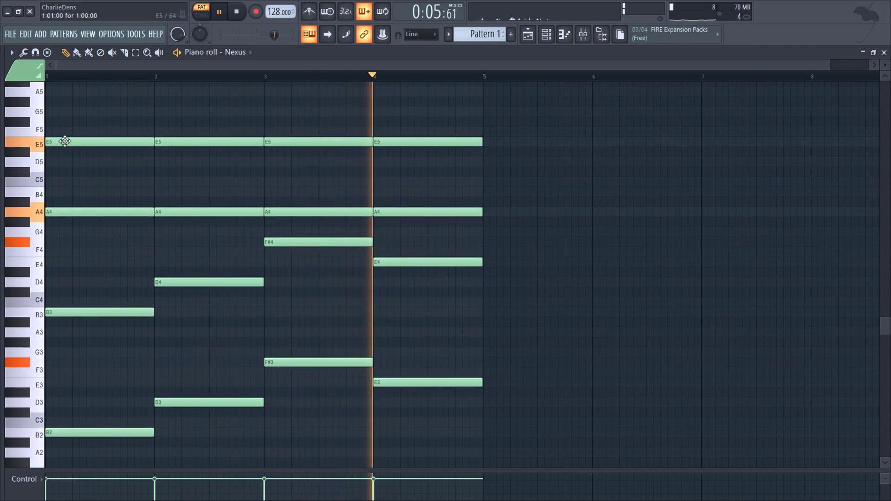
Try D4, F#4 and E4 as an extra one-bar note in bar 1's chord, then remove the note
left_click(47, 281)
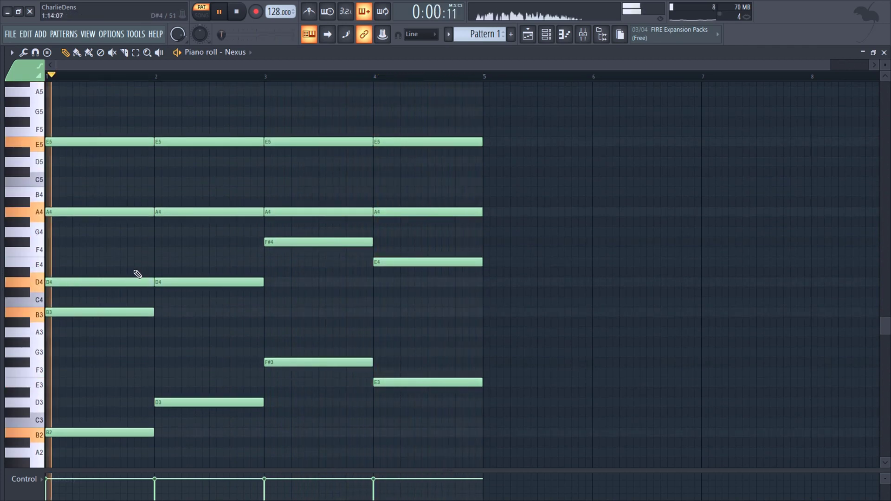
key("space")
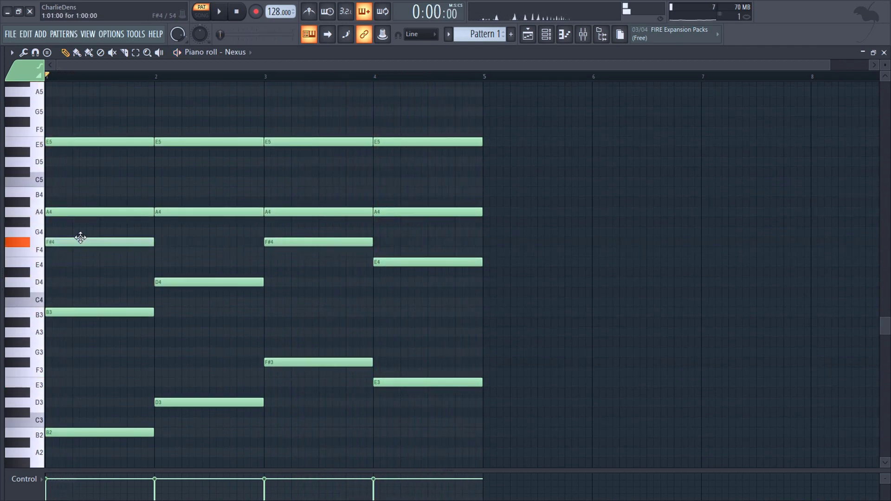
key("space")
key("space")
left_click_drag(81, 238, 71, 259)
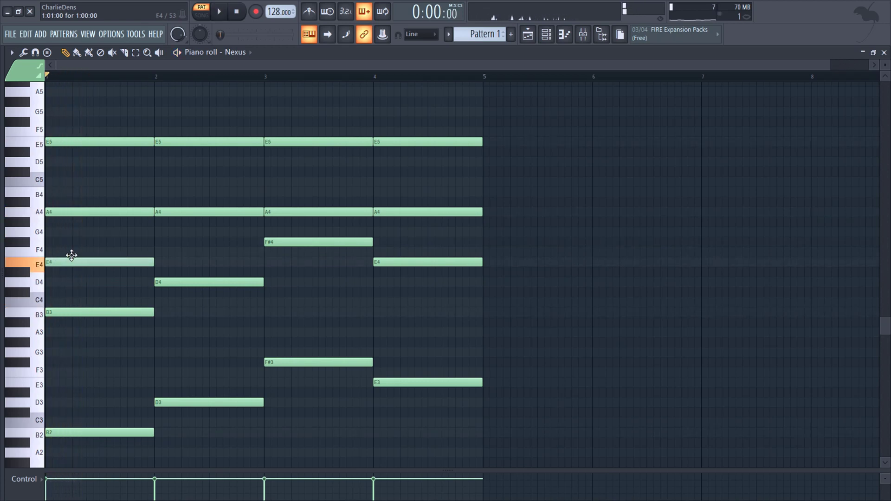
key("space")
right_click(116, 262)
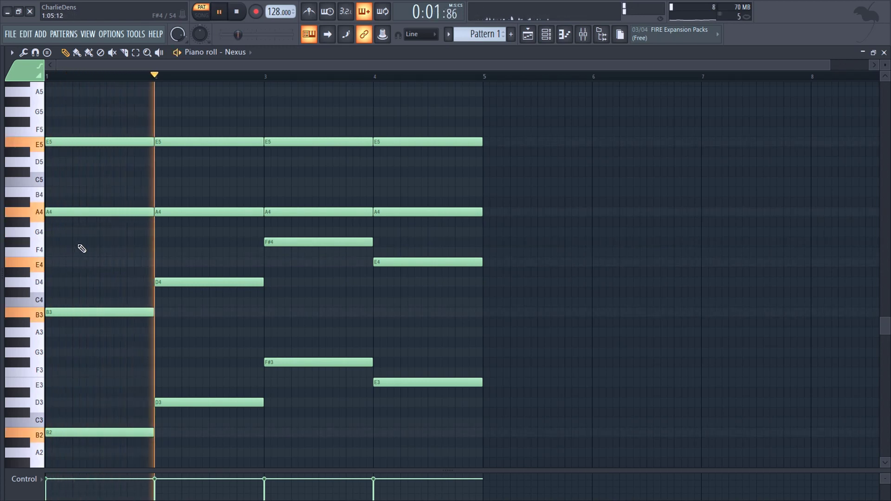
Add a one-bar F#4 in bar 2, C#5 in bar 3 and B4 in bar 4, checking them in playback
left_click(158, 241)
key("space")
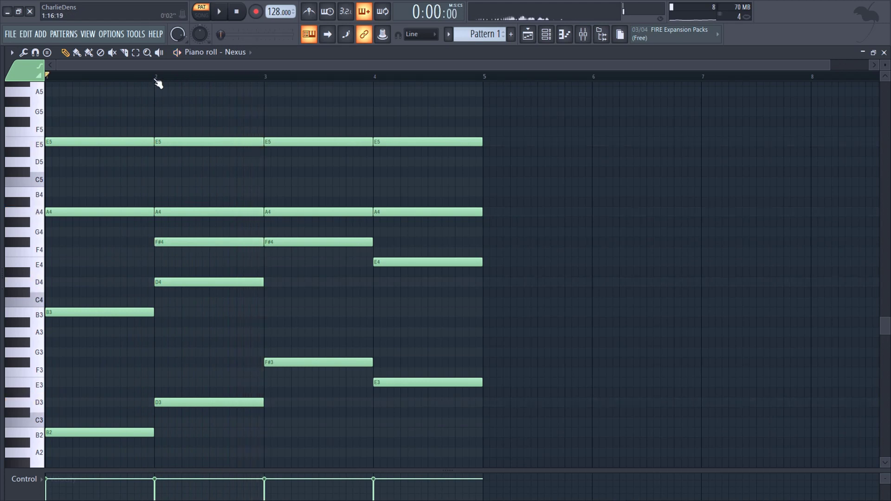
key("space")
left_click_drag(267, 186, 265, 166)
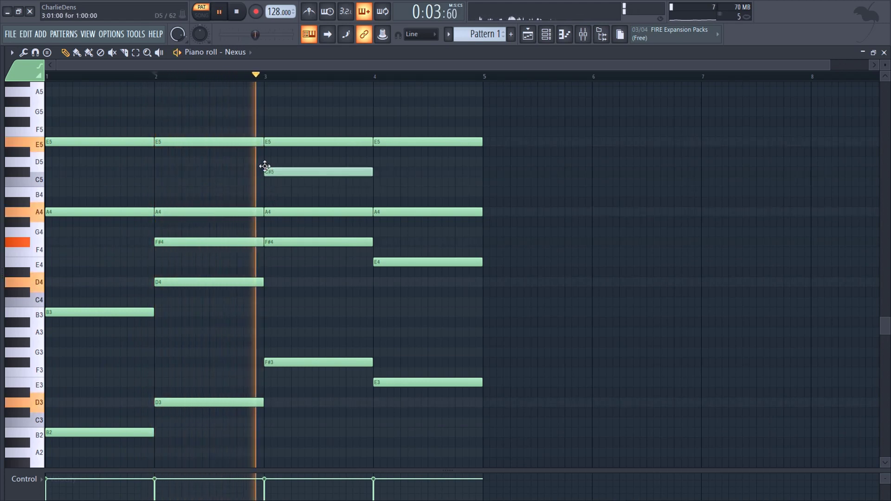
left_click(375, 181)
key("space")
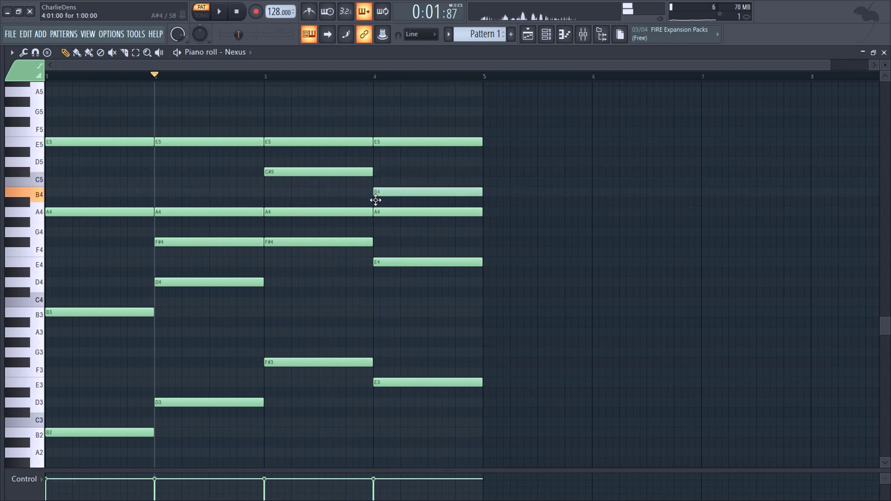
left_click(346, 75)
key("space")
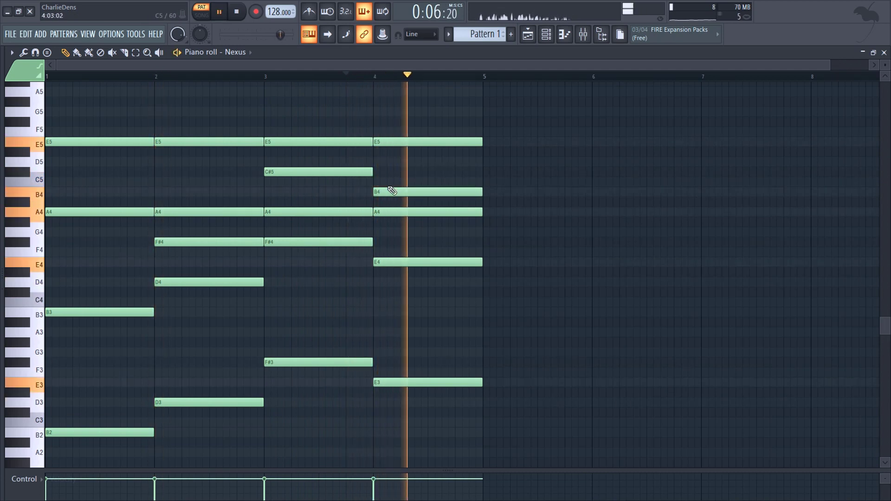
key("space")
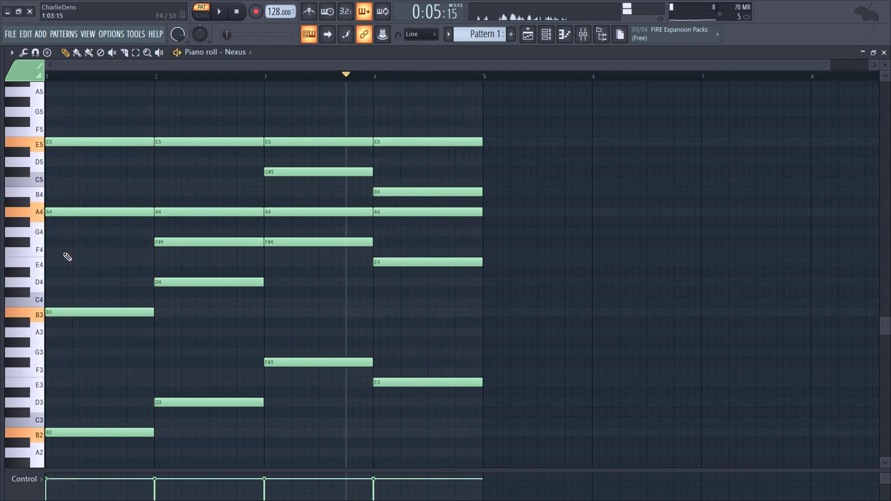
Fill out bar 1's chord with a one-bar F#4, trying E4 and D4 as alternatives
left_click(66, 253)
left_click_drag(37, 255, 32, 277)
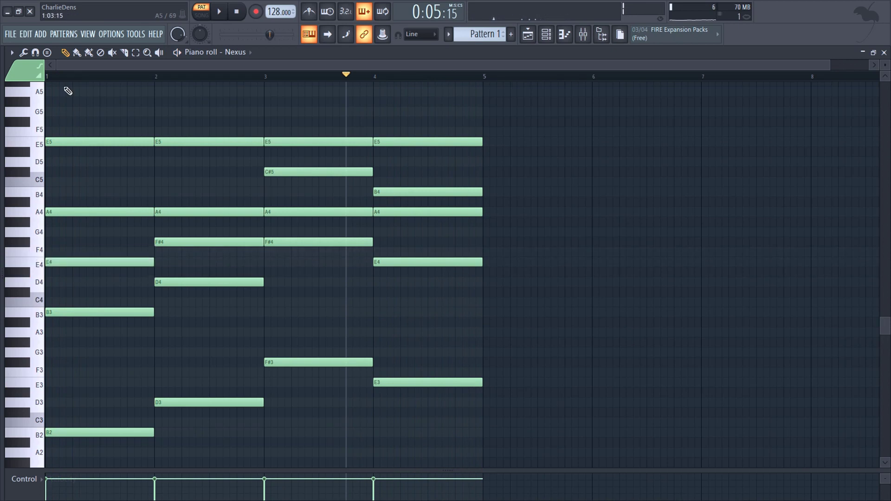
key("space")
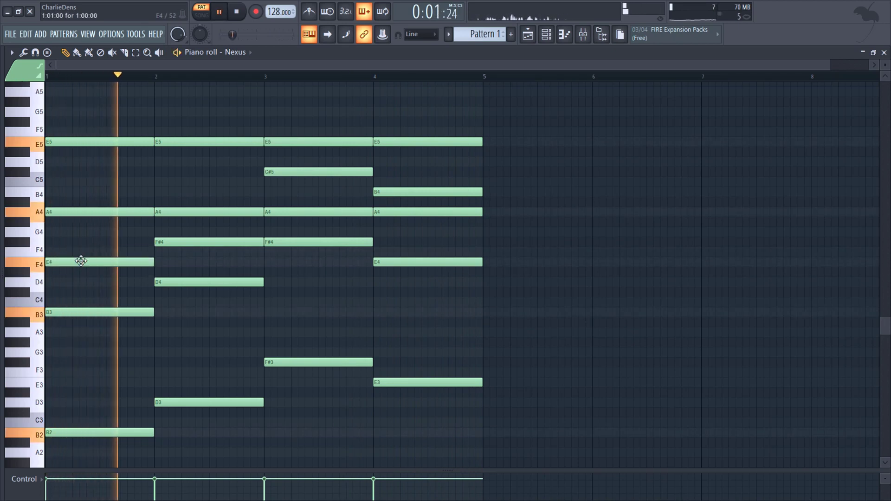
key("space")
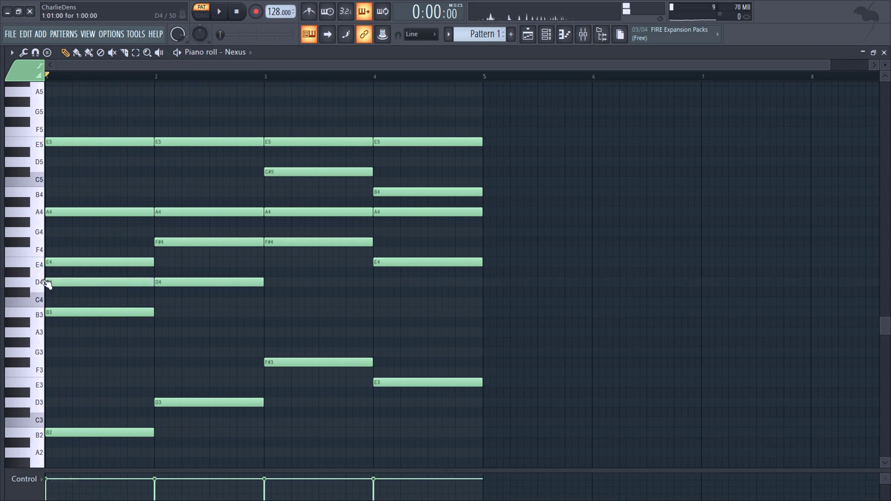
left_click_drag(49, 262, 51, 251)
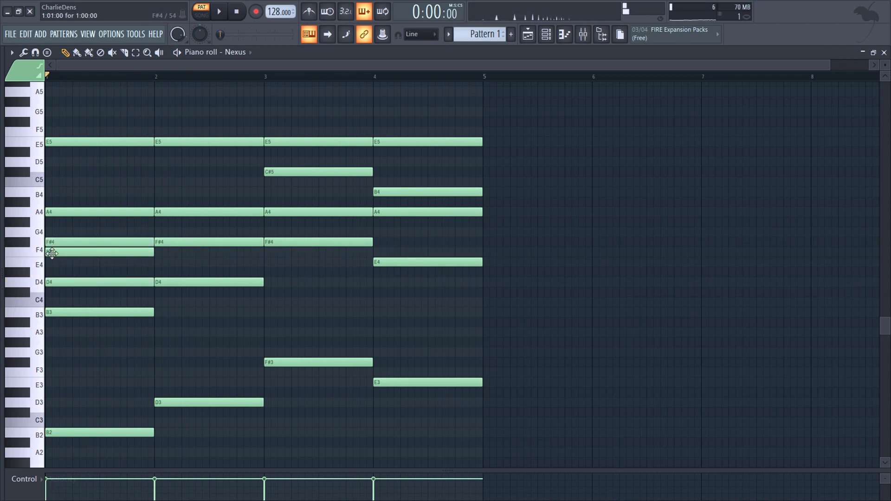
Play back the four-bar chord progression while examining its low and high notes
key("space")
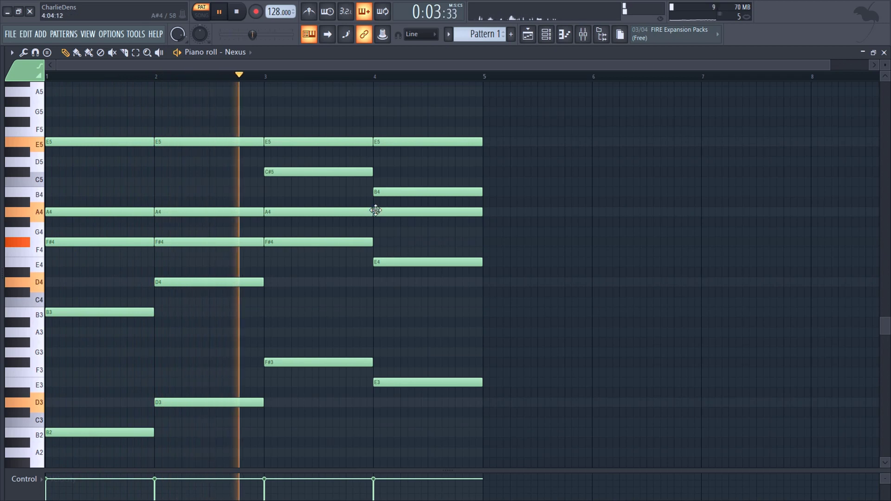
scroll(342, 262, "down", 3)
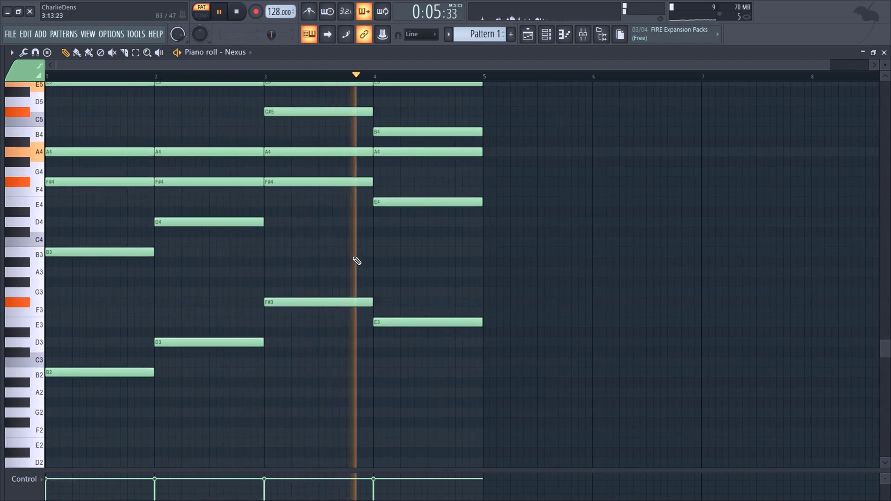
scroll(408, 264, "up", 4)
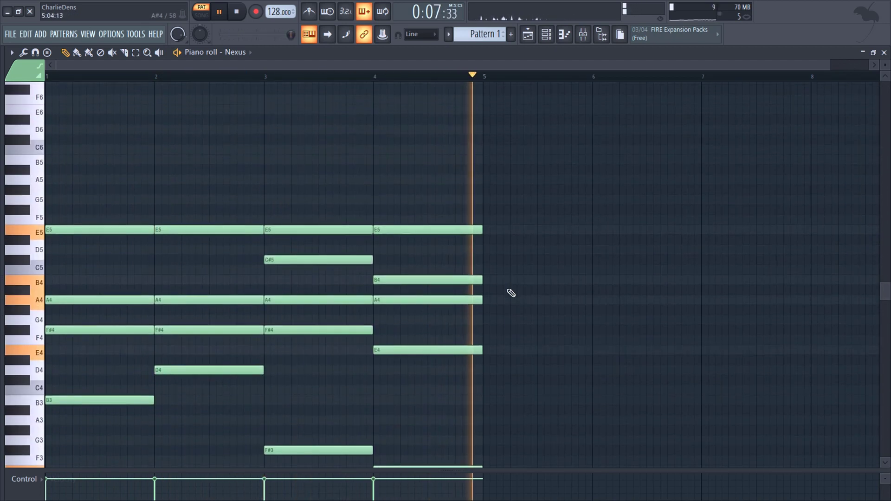
scroll(371, 286, "down", 1)
scroll(224, 281, "up", 5)
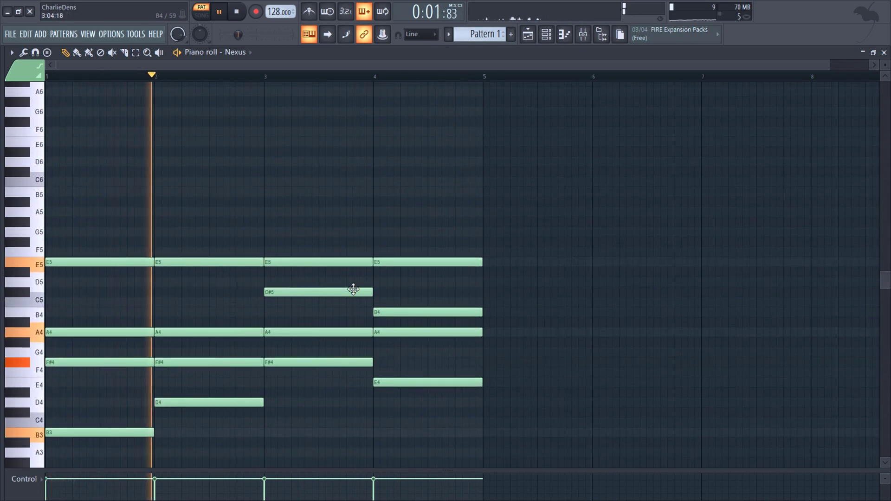
scroll(325, 286, "up", 4)
scroll(306, 288, "down", 3)
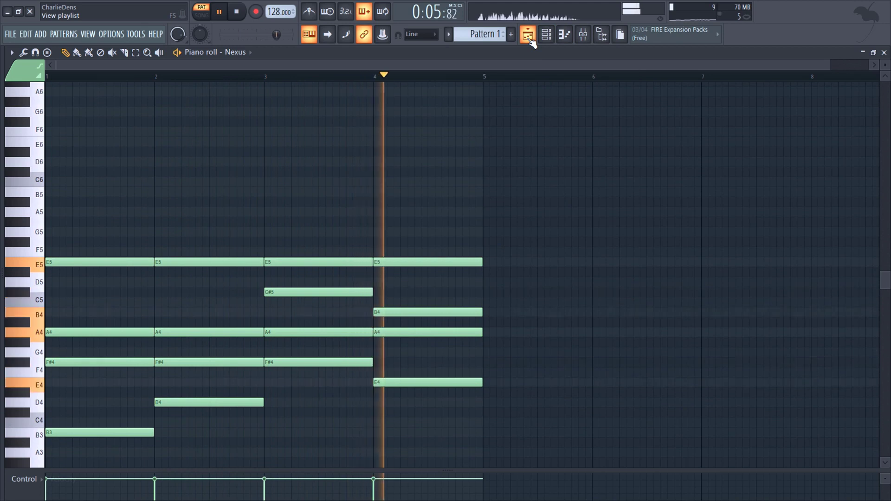
key("space")
Paste the copied four-bar melody above the chords, play it back with them and deselect the notes
scroll(203, 223, "up", 2)
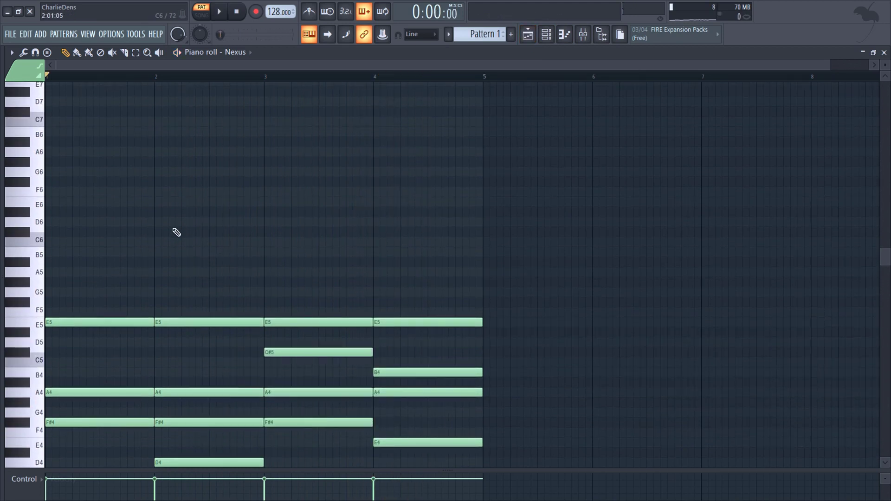
key("ctrl+v")
key("space")
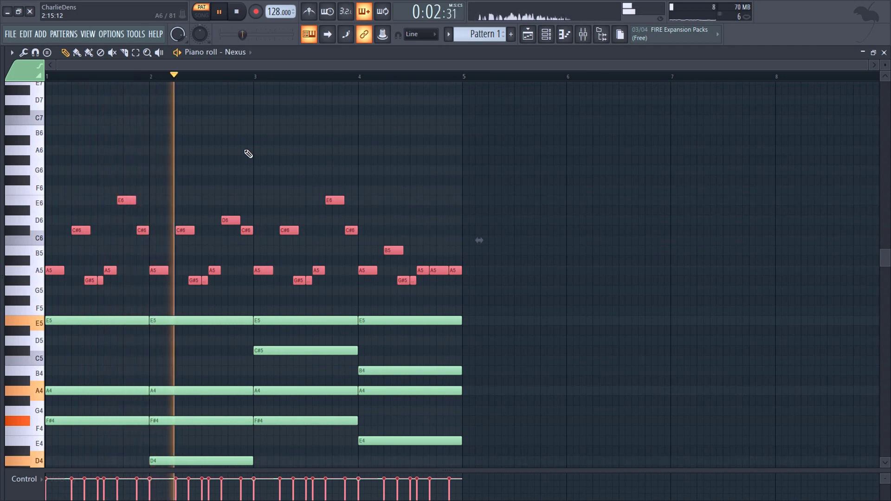
key("ctrl+d")
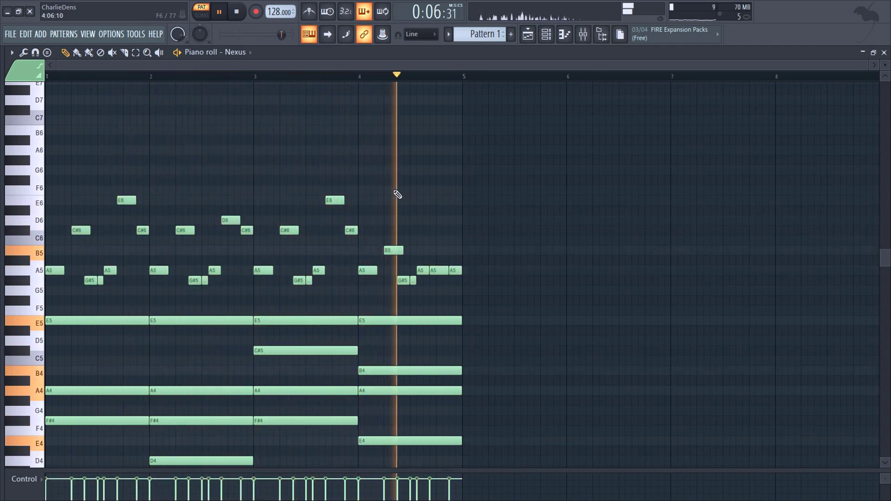
scroll(484, 332, "down", 4)
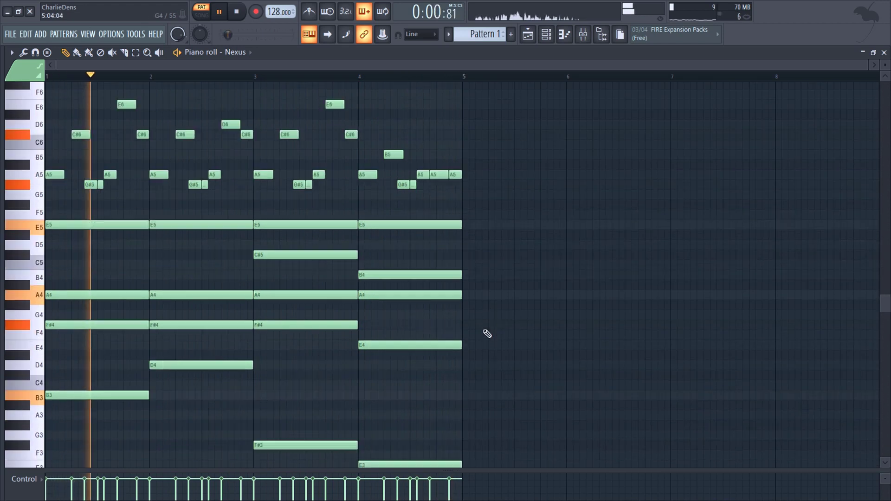
Duplicate the four bars of chords and melody into bars 5 to 8, play from bar 5 and deselect the copies
key("ctrl+b")
key("space")
left_click(468, 77)
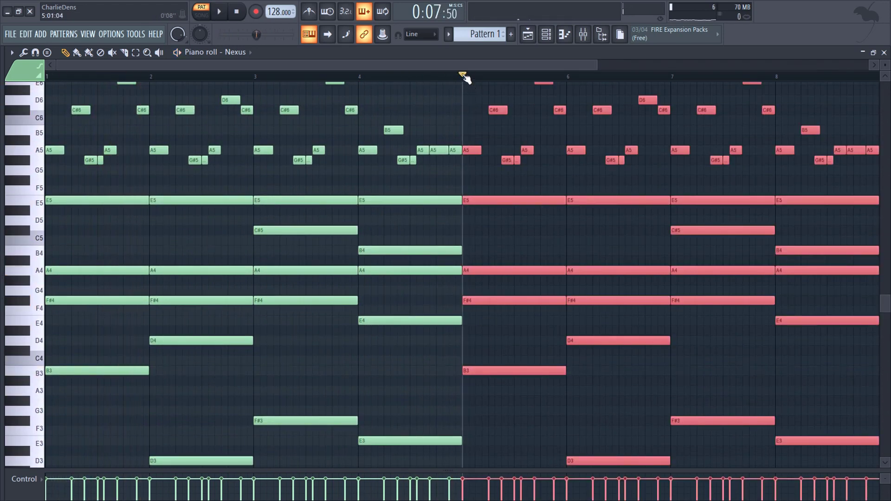
key("space")
left_click_drag(461, 68, 673, 75)
scroll(613, 200, "up", 3)
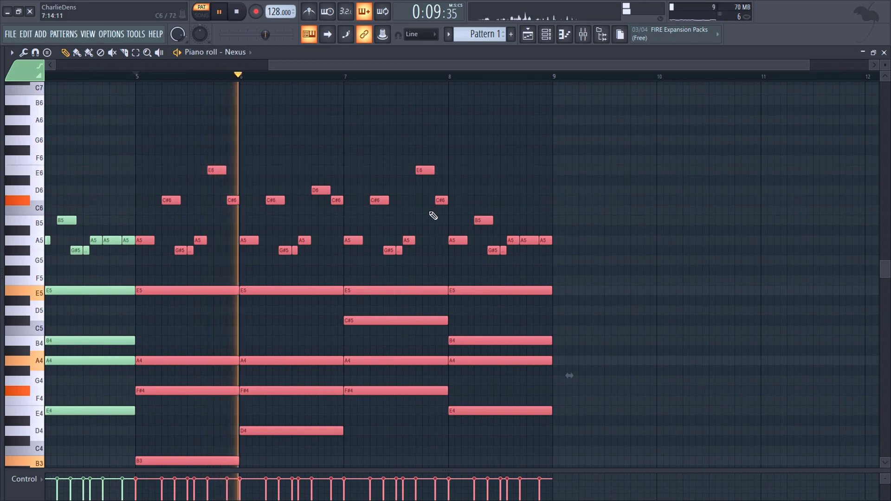
left_click(510, 185, "ctrl")
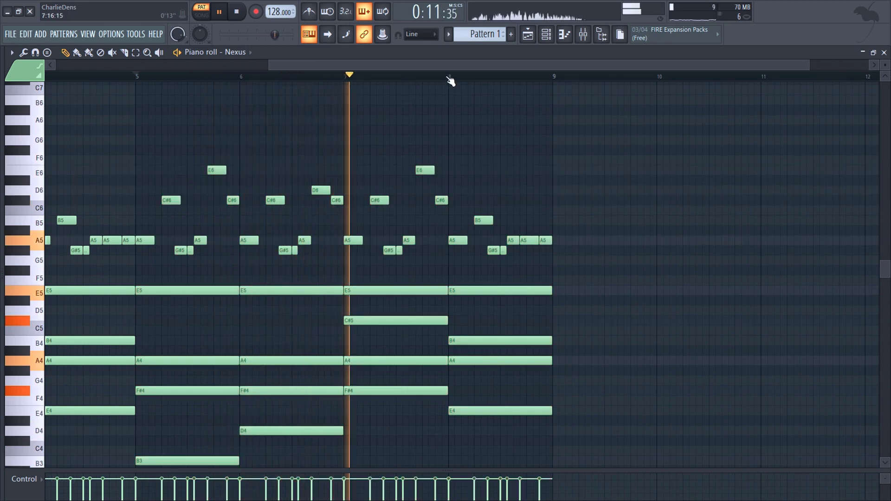
Raise the last four melody notes of bar 8 by an octave and play back from the end of bar 7
scroll(453, 83, "up", 2)
key("space")
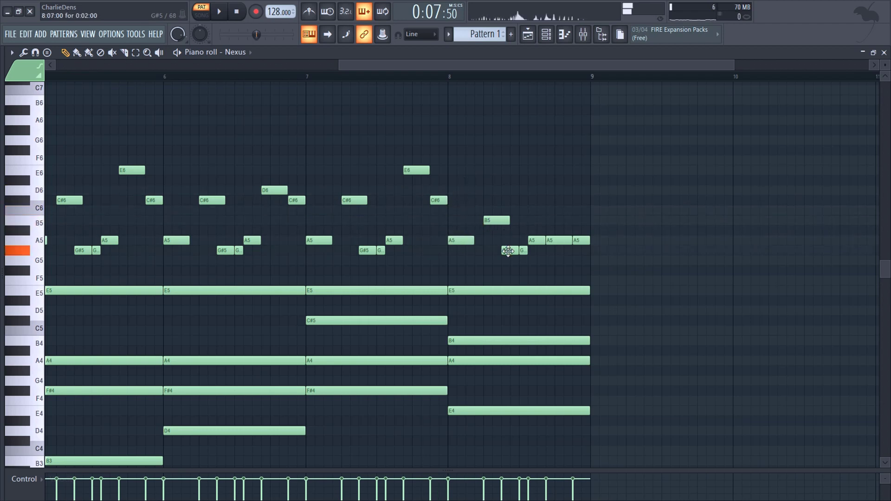
left_click_drag(541, 226, 529, 222)
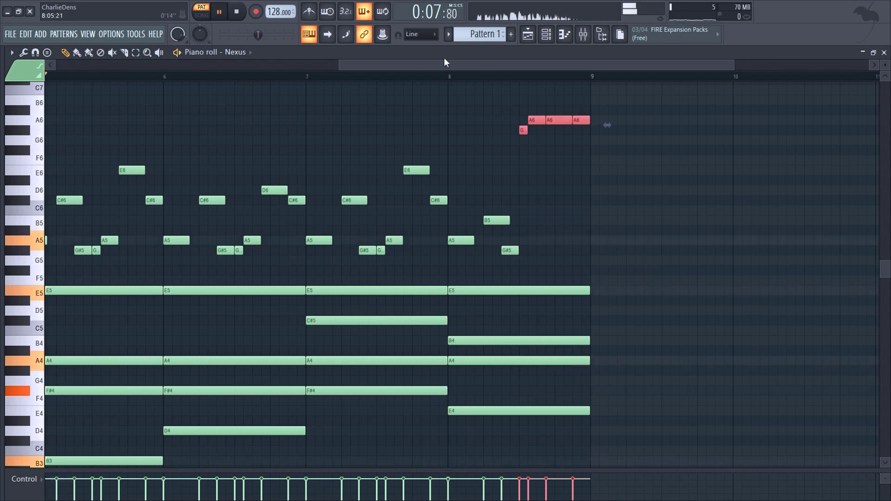
left_click(439, 75)
left_click_drag(460, 65, 488, 66)
key("space")
Re-pitch the last four melody notes of bar 8 to A6, G#6, E6 and E6, checking them in playback
right_click(474, 143)
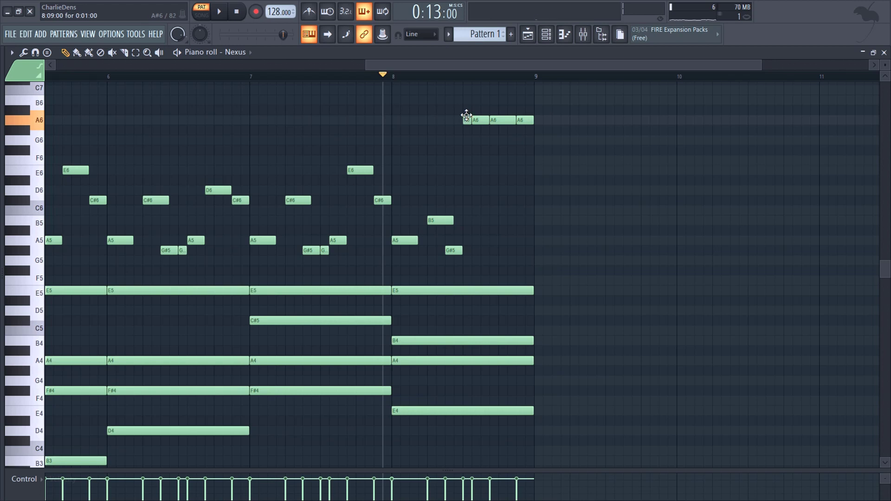
key("space")
key("space")
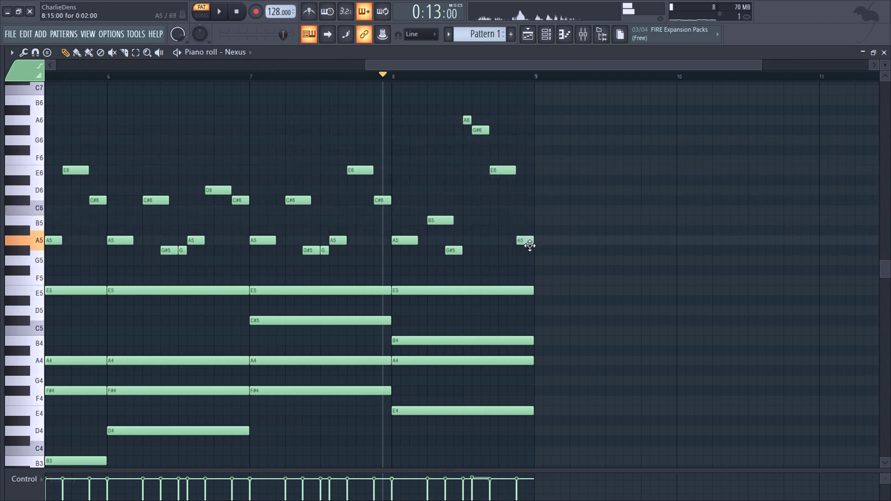
key("space")
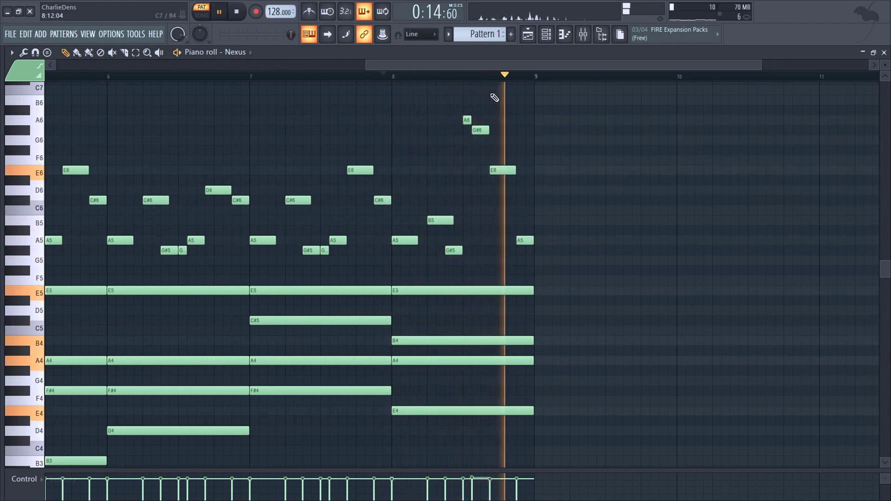
left_click_drag(523, 239, 524, 165)
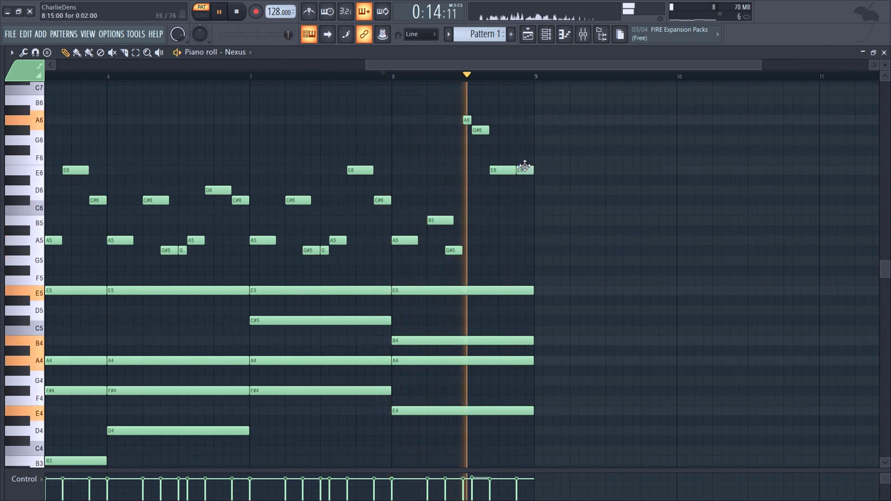
scroll(529, 83, "down", 3)
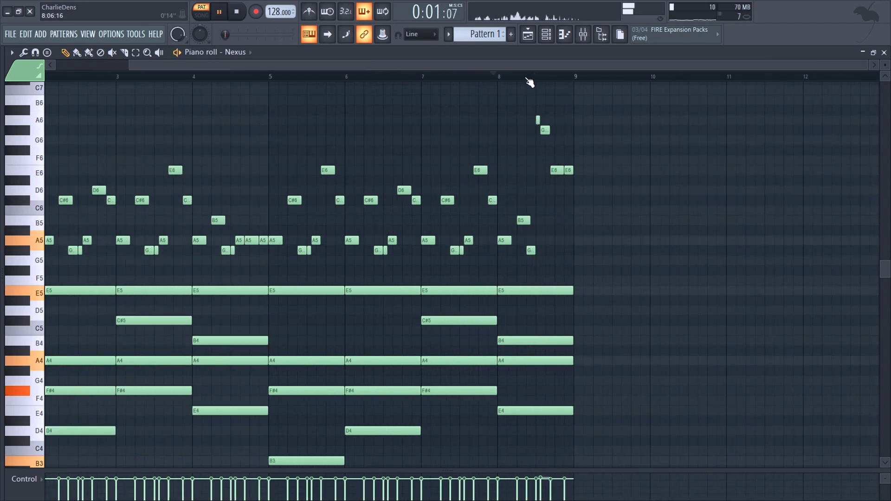
Play back the varied melody ending with the chords from the middle of bar 7
left_click(455, 77)
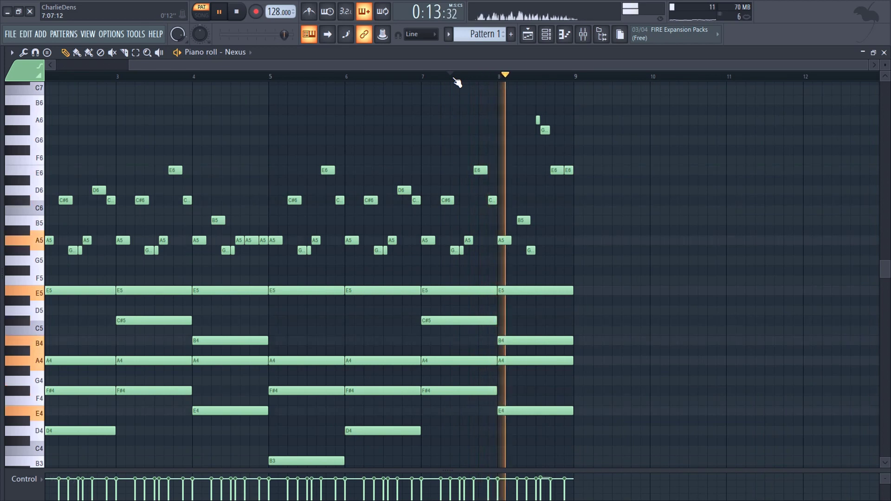
scroll(548, 86, "up", 3)
key("space")
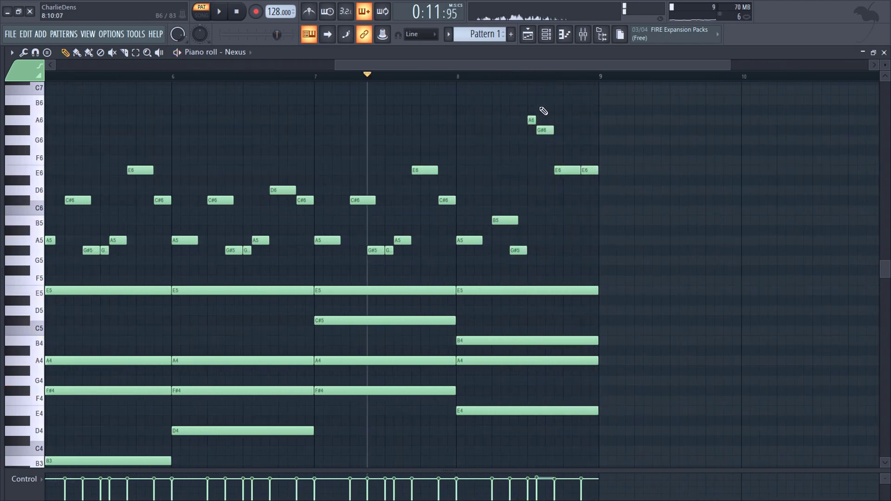
scroll(533, 119, "up", 3)
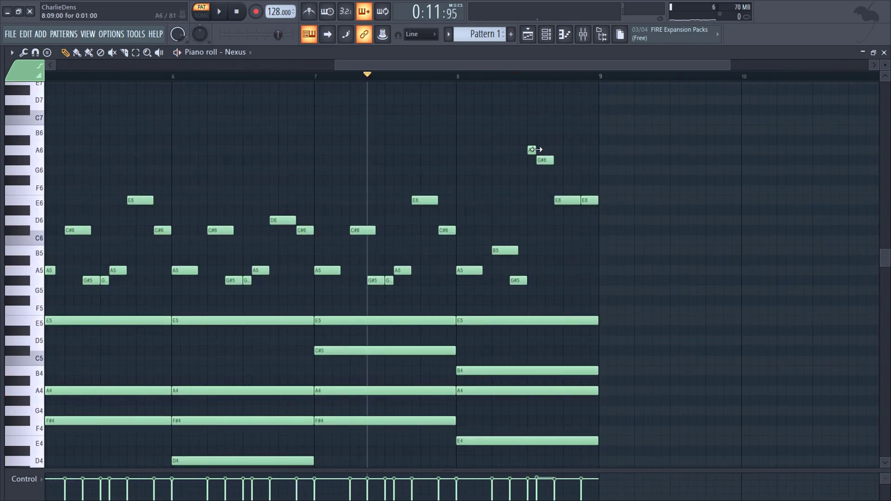
key("space")
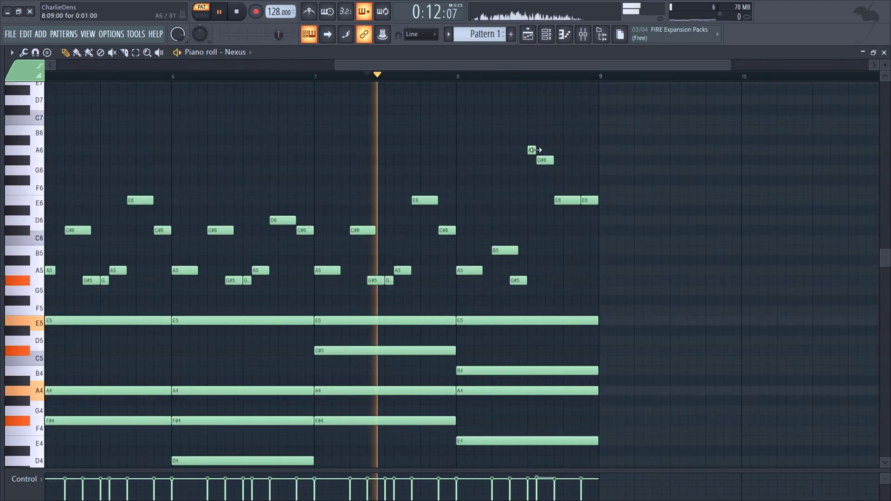
Place Pattern 1 twice in a row on Track 1 of the playlist and play the arrangement
left_click(528, 37)
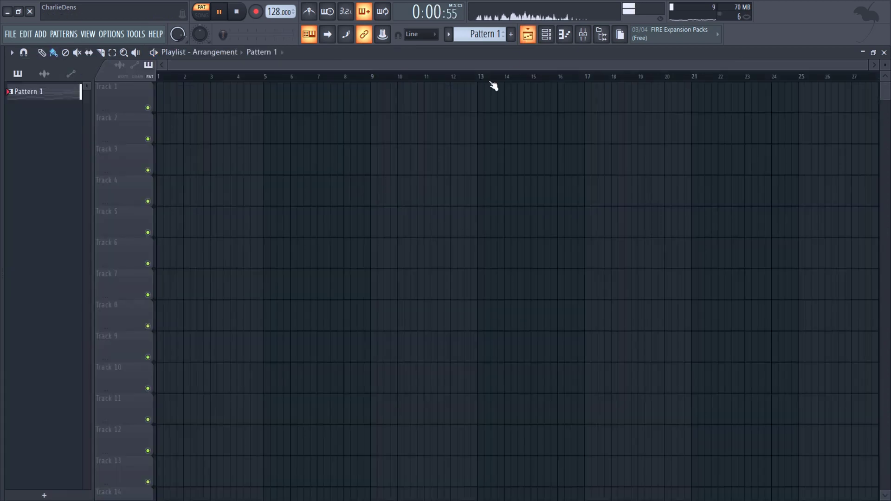
left_click_drag(240, 100, 182, 84)
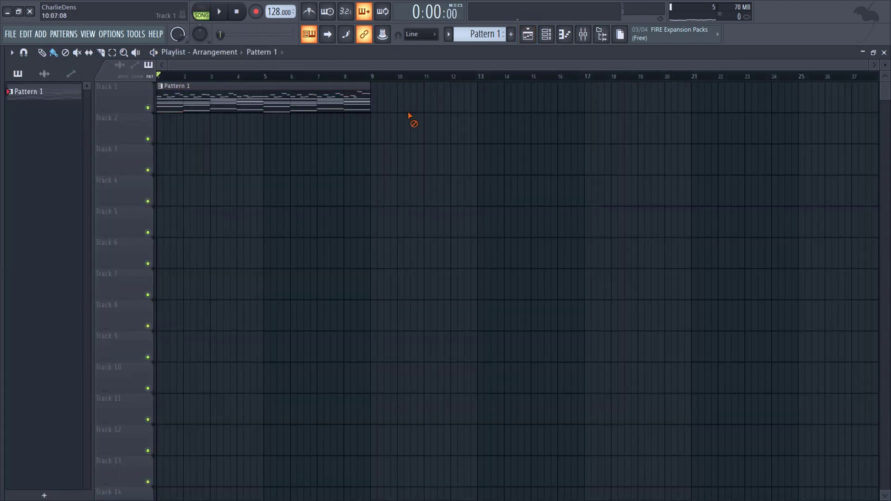
left_click(377, 87)
key("space")
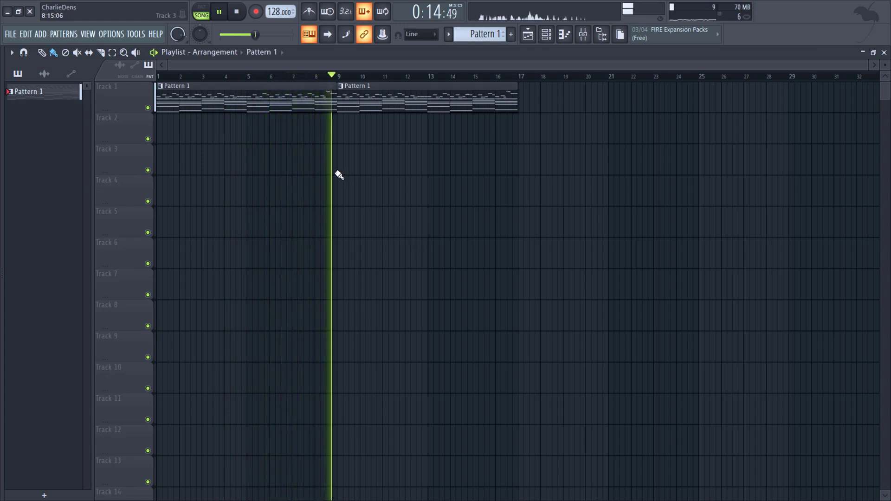
key("space")
Cut the Nexus notes out of Pattern 1 and move them to Pattern 30
key("F6")
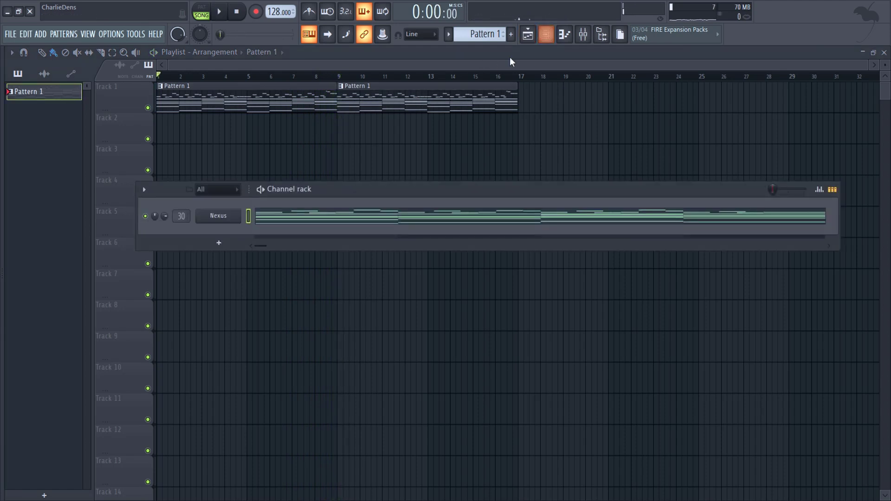
key("ctrl+x")
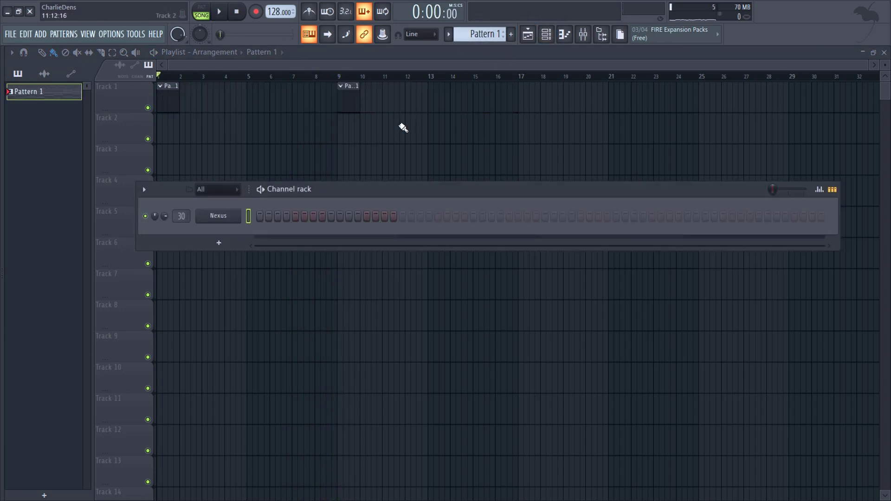
scroll(480, 40, "up", 20)
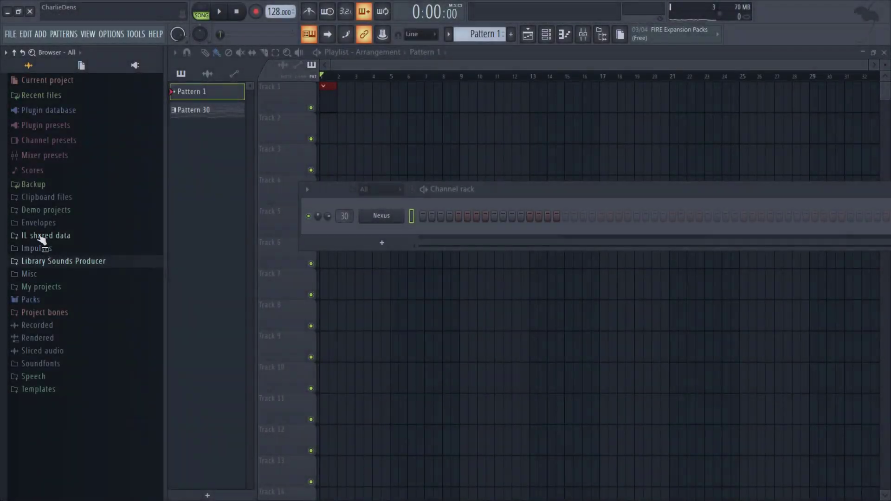
Load the Leads Conform preset from the Charlie Progressive House channel presets into the channel rack
left_click(38, 156)
left_click(39, 156)
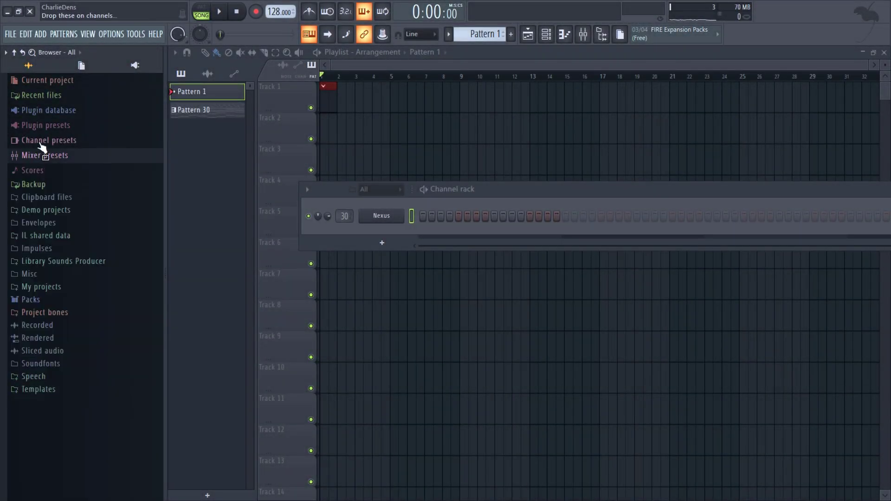
left_click(44, 140)
left_click(50, 193)
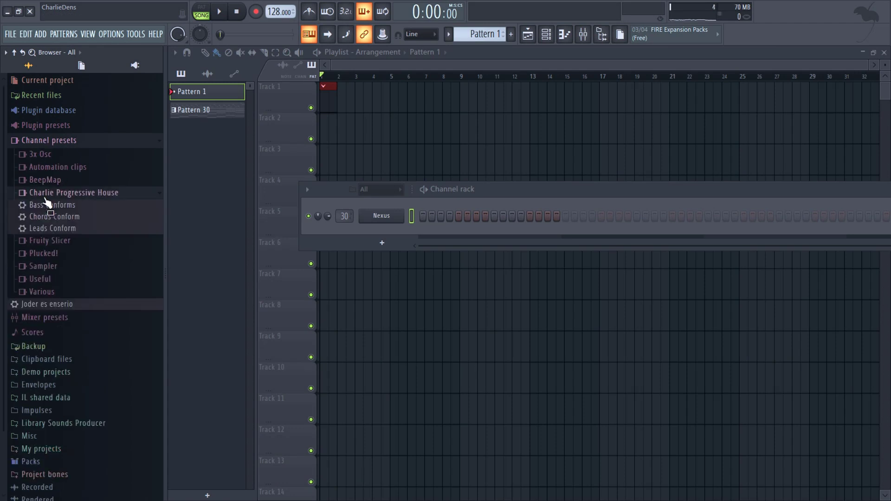
left_click_drag(48, 232, 302, 277)
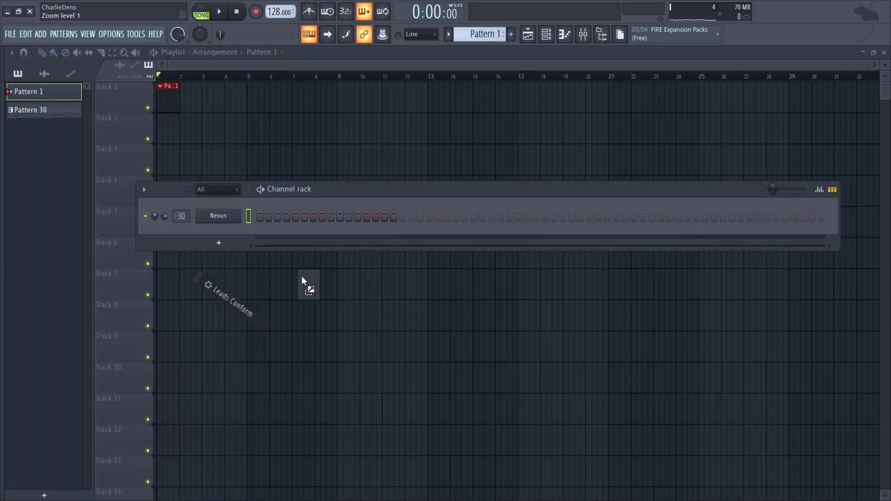
left_click_drag(216, 232, 216, 231)
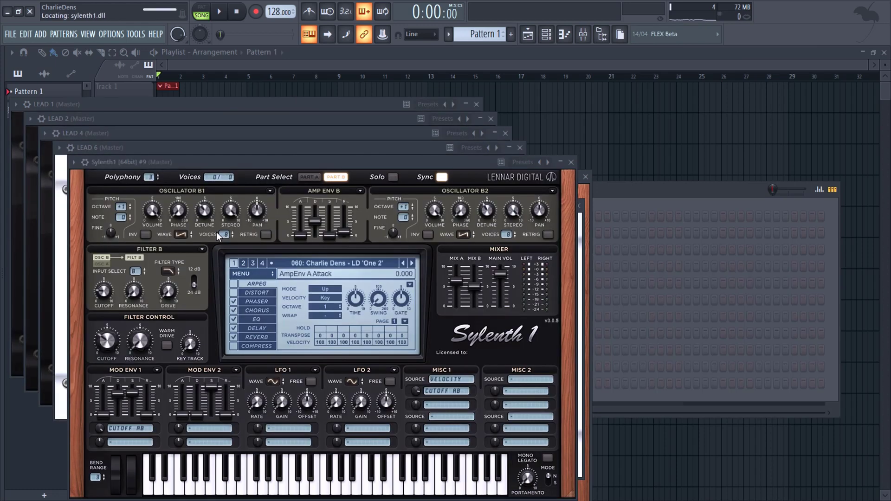
Move the Nexus channel below all the lead channels in the channel rack
left_click(650, 202)
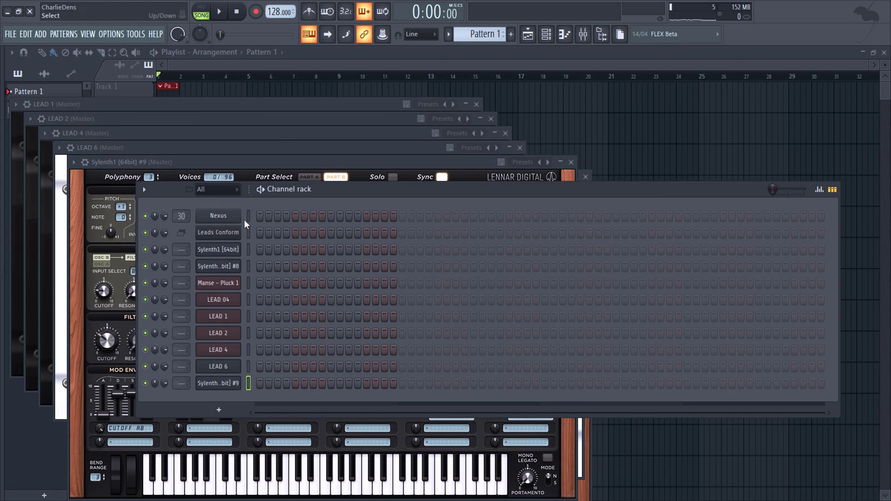
key("alt+Down")
key("alt+Down")
key("alt+Down")
key("alt+Down")
key("alt+Down")
key("alt+Down")
key("alt+Down")
key("alt+Down")
key("alt+Down")
key("alt+Down")
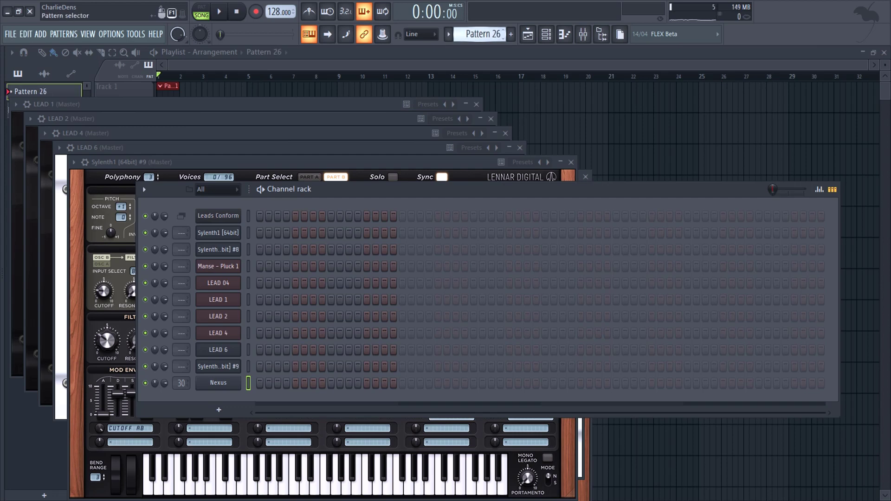
Copy only the melody notes from Nexus in Pattern 30 into the Sylenth1 [64bit] channel of Pattern 2 and play them
key("Right")
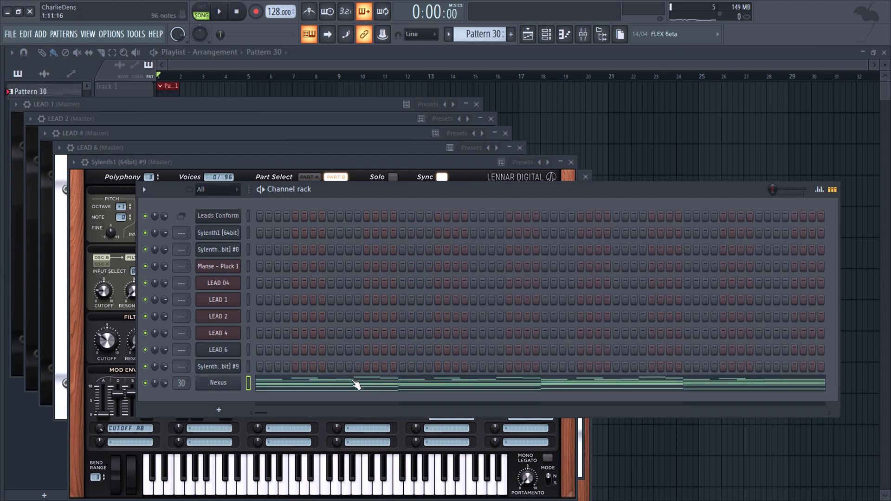
left_click(356, 385)
scroll(402, 79, "down", 3)
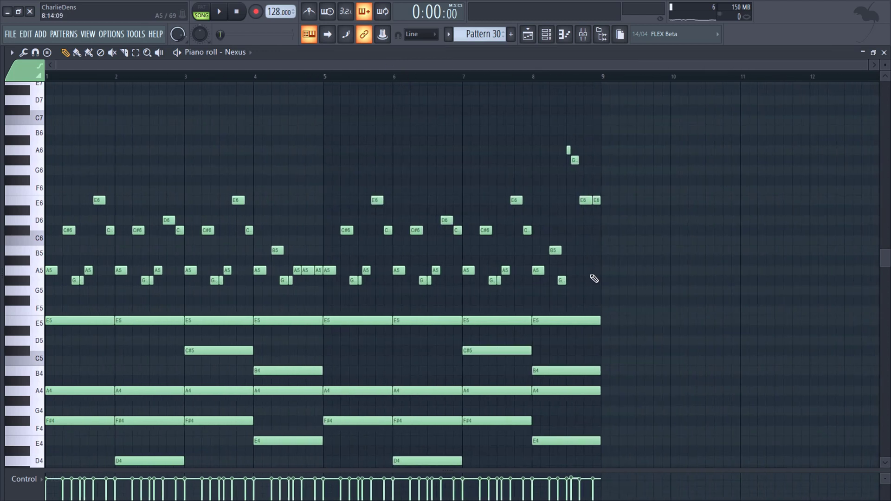
left_click_drag(643, 304, 45, 85)
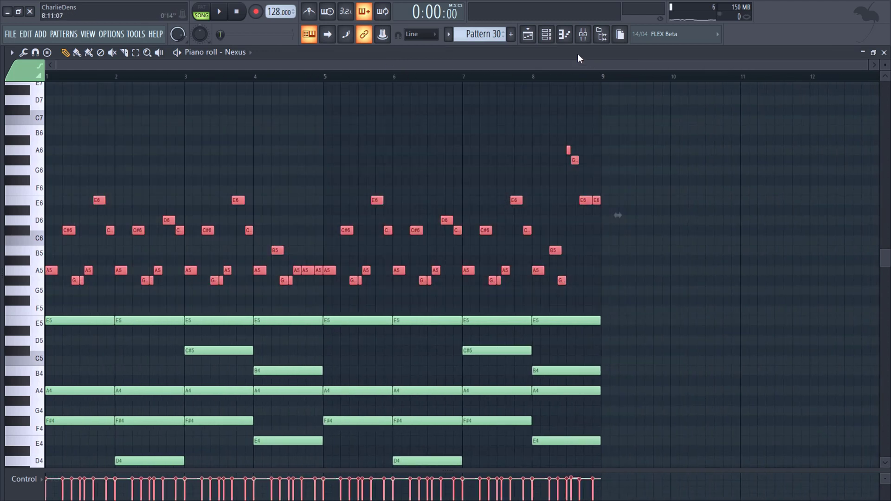
left_click(548, 38)
left_click_drag(490, 37, 437, 89)
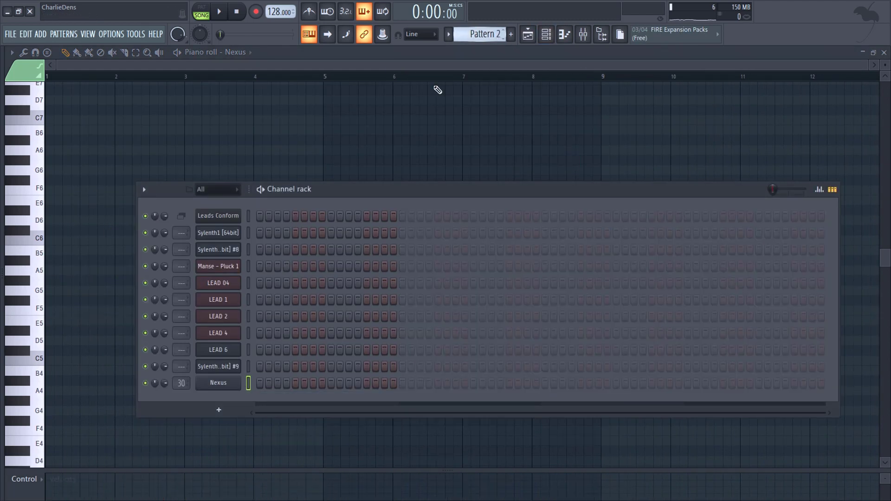
right_click(227, 235)
left_click(253, 233)
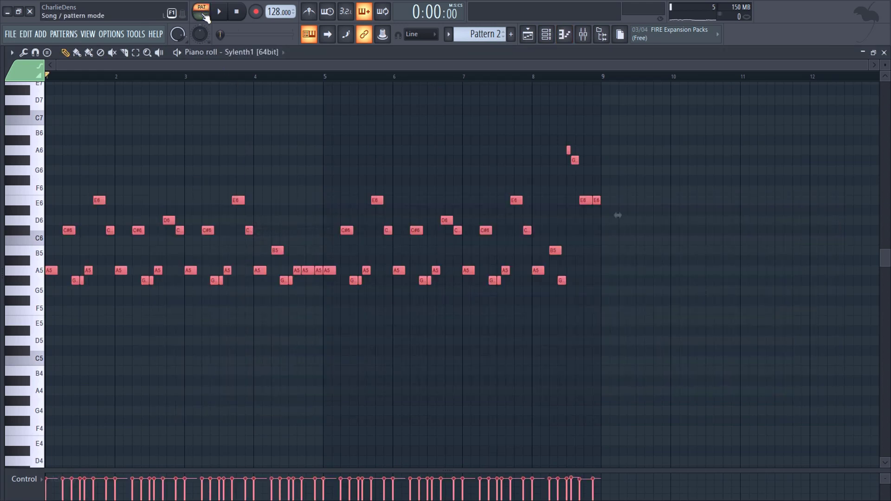
key("space")
Route the nine lead channels, from Sylenth1 [64bit] to Sylenth1 [64bit] #9, to mixer tracks 1 to 9
key("F6")
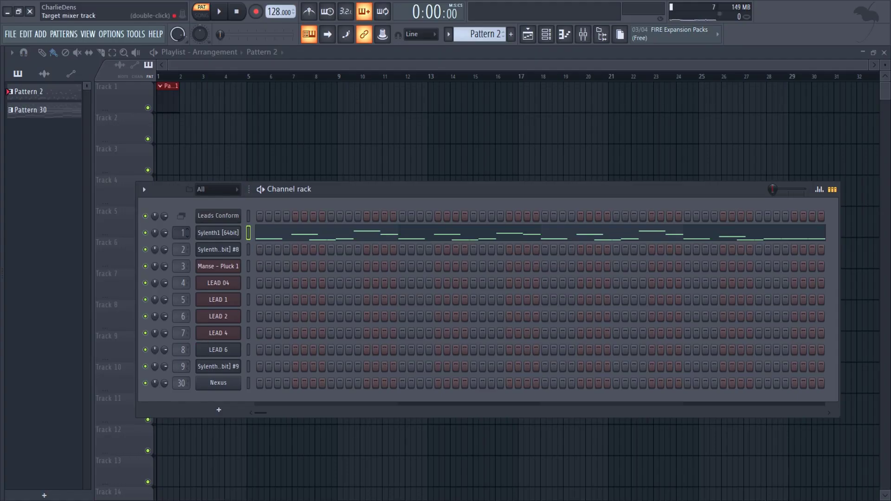
double_click(176, 234)
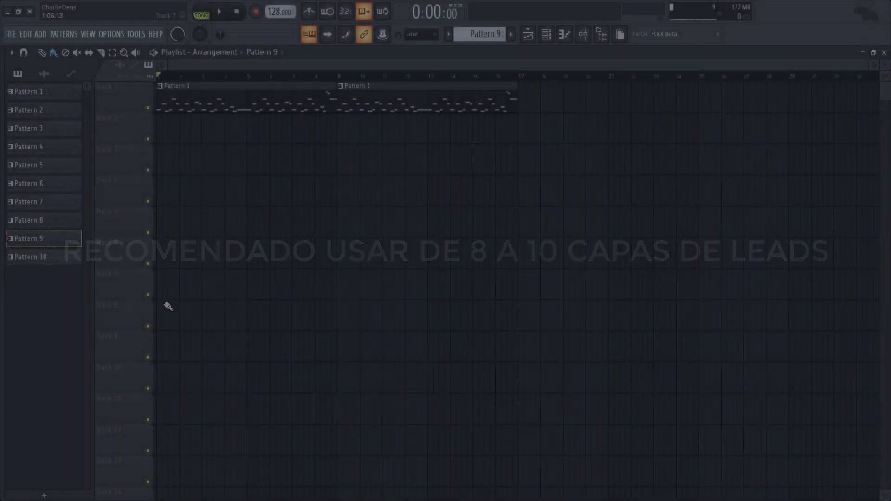
Place Pattern 9 on Track 9 and Pattern 8 on Track 8, each twice in a row from bar 1
mouse_move(163, 346)
left_mouse_down()
mouse_move(267, 331)
mouse_move(369, 332)
left_mouse_up()
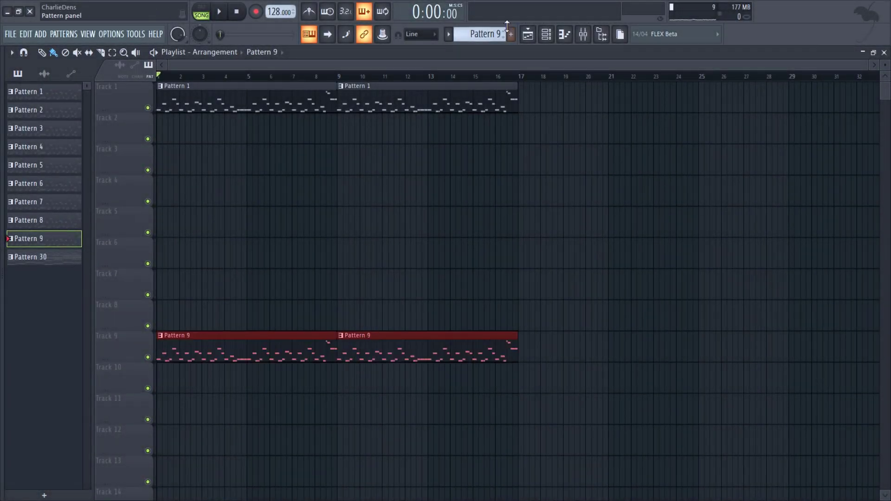
mouse_move(28, 220)
left_mouse_down()
mouse_move(477, 249)
mouse_move(180, 311)
left_mouse_up()
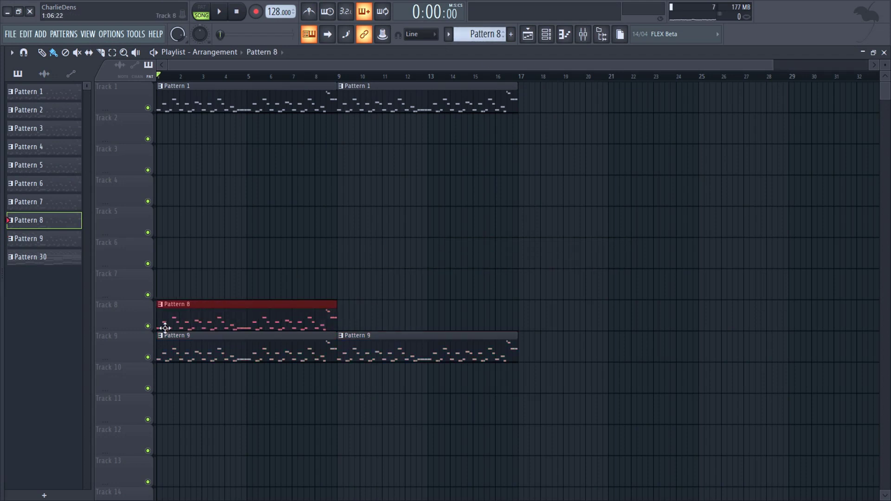
left_click(340, 321)
Place Patterns 7, 6, 5 and 4 at bar 1 on Tracks 7, 6, 5 and 4, and start playback
left_click_drag(435, 246, 214, 280)
left_click_drag(460, 192, 188, 248)
left_click_drag(482, 34, 483, 31)
left_click_drag(414, 173, 178, 230)
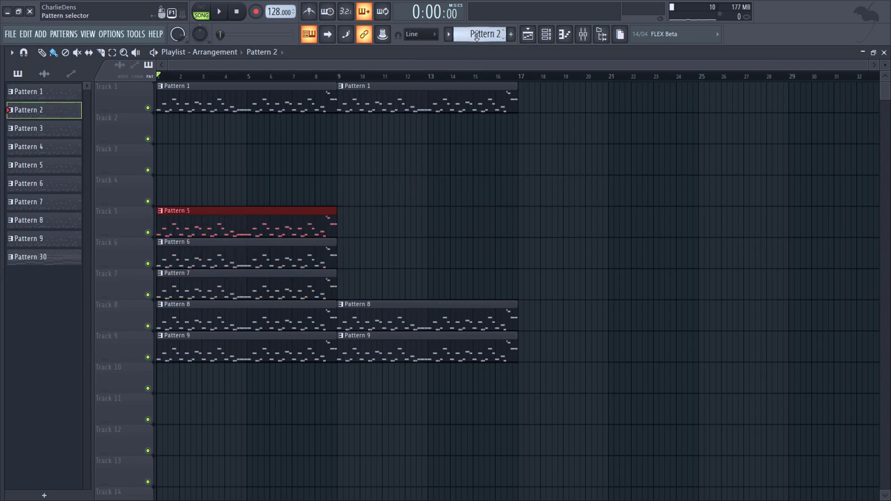
left_click_drag(482, 34, 483, 31)
left_click_drag(374, 182, 162, 180)
key("space")
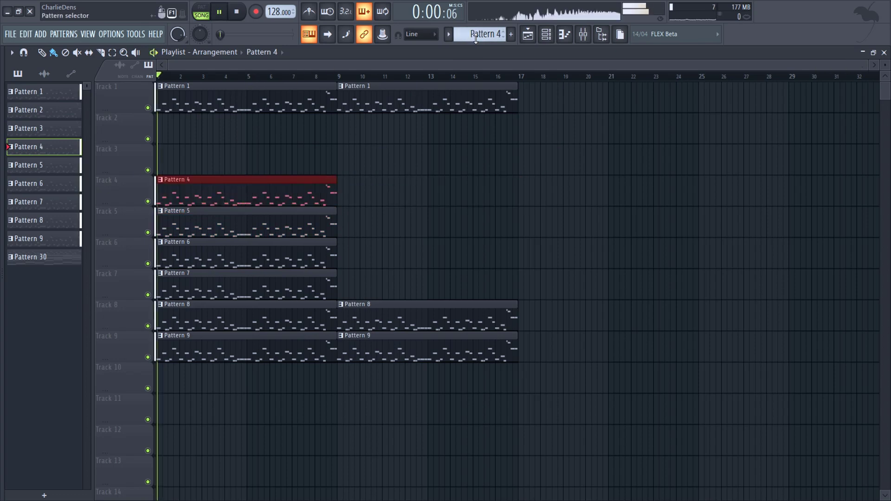
Place Patterns 3 and 2 at bar 1 on Tracks 3 and 2, and duplicate the Pattern 2 to 7 clips to bar 9
scroll(482, 34, "down", 1)
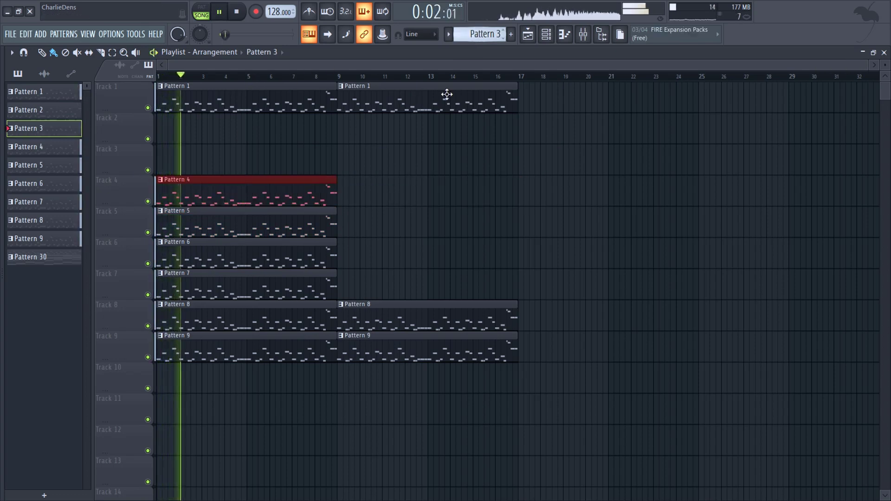
left_click(423, 154)
left_click_drag(424, 154, 168, 155)
scroll(483, 34, "down", 1)
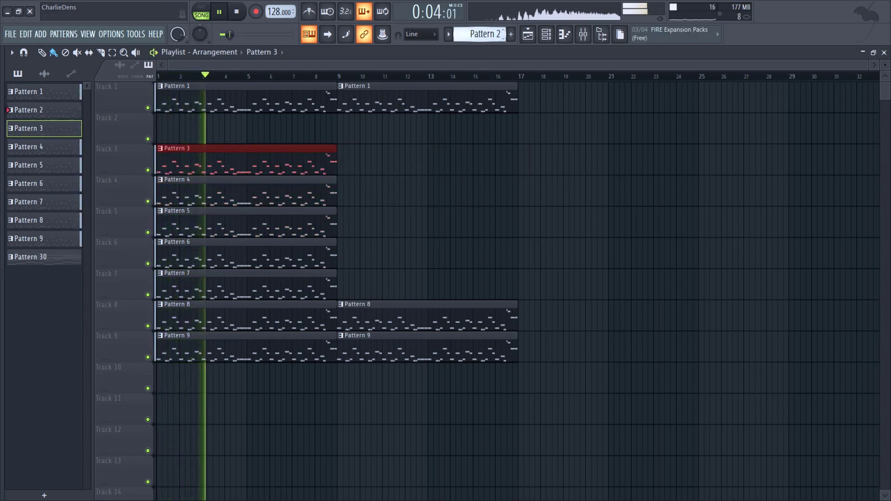
left_click_drag(426, 139, 127, 133)
left_click_drag(370, 299, 358, 134)
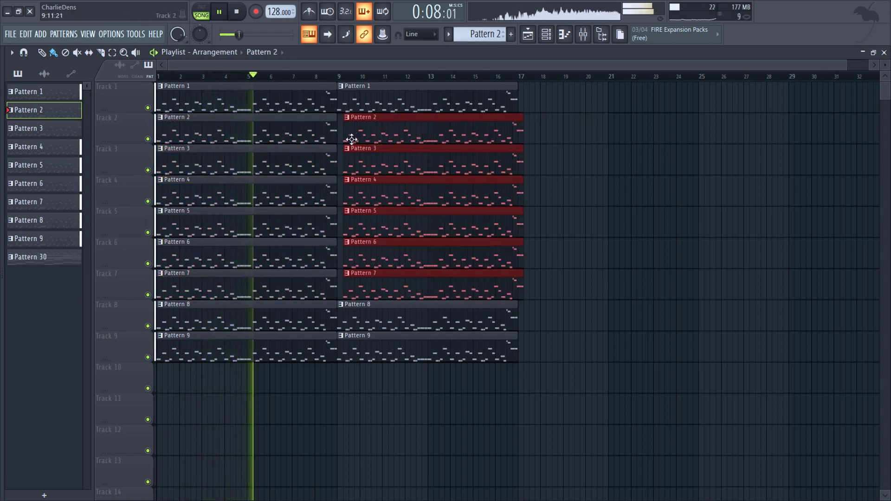
left_click(576, 154, "ctrl")
Add Fruity Parametric EQ 2 to effect slot 4 of mixer track Insert 21
left_click(586, 40)
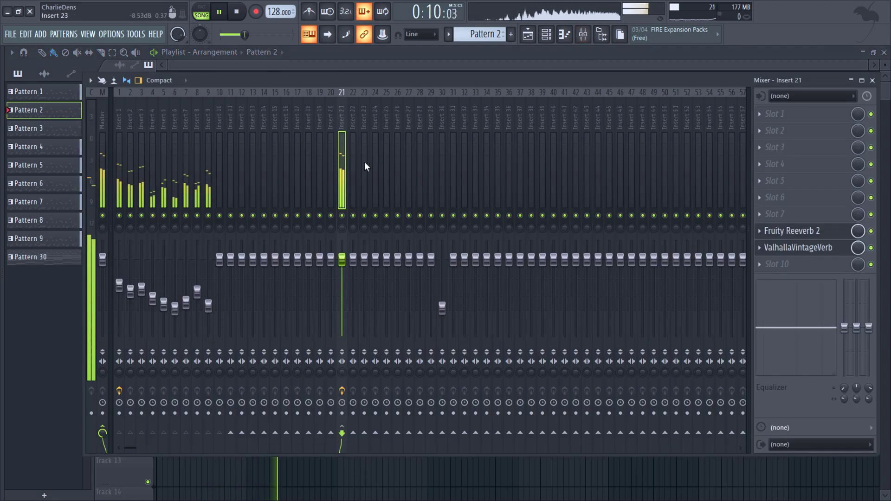
left_click(776, 164)
left_click(595, 127)
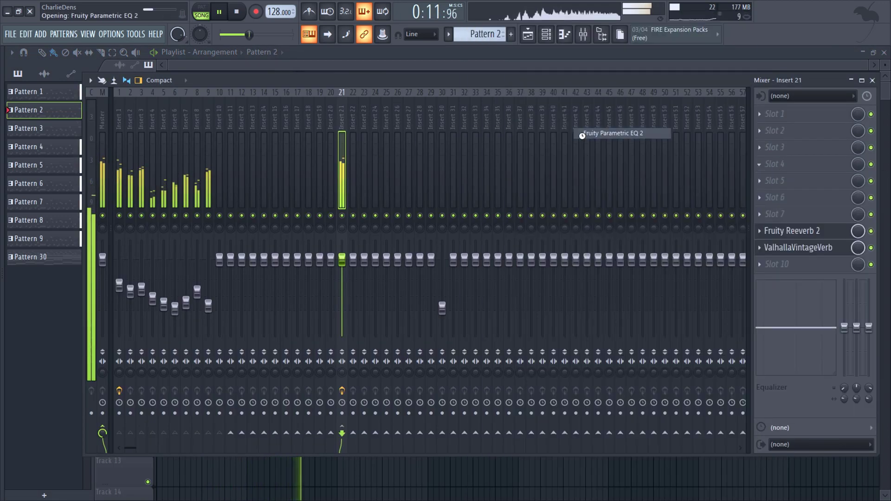
Shape the EQ with a steeper high pass at a raised cutoff on band 1, a small band 2 cut and slight boosts on bands 4 and 6
right_click(163, 295)
left_click(226, 344)
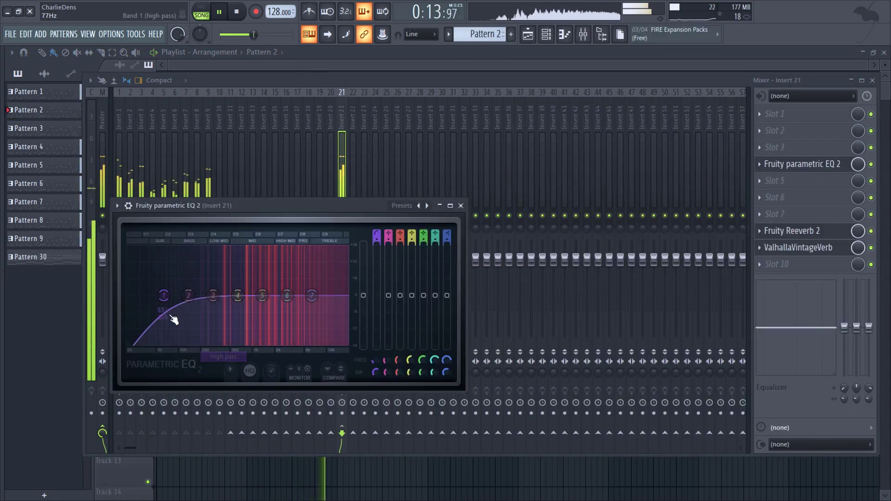
right_click(163, 295)
mouse_move(188, 332)
left_click(222, 334)
left_click_drag(163, 295, 199, 301)
left_click_drag(196, 296, 239, 294)
left_click_drag(287, 296, 287, 293)
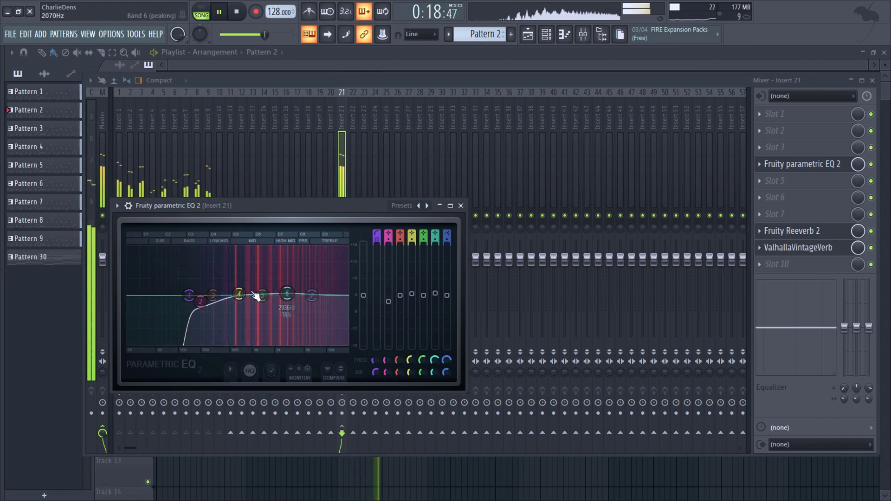
Load Kickstart into effect slot 10 of mixer track Insert 21 and try its mix setting
left_click(776, 264)
mouse_move(789, 251)
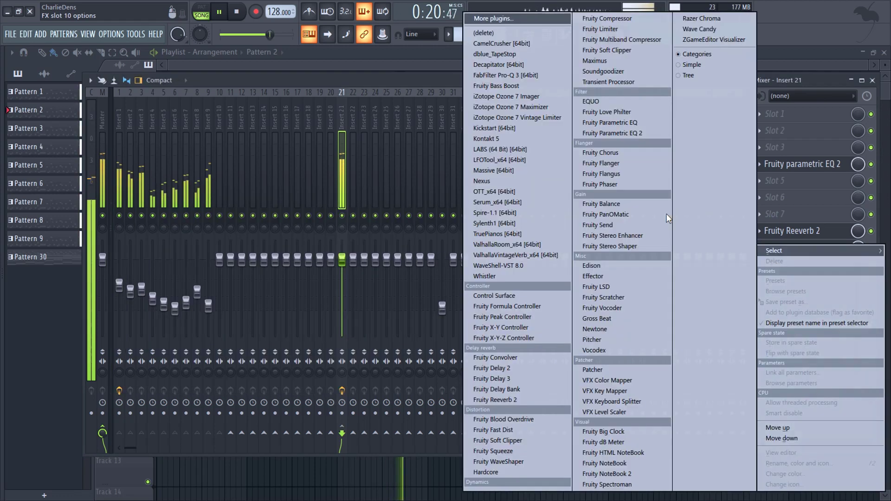
left_click(490, 130)
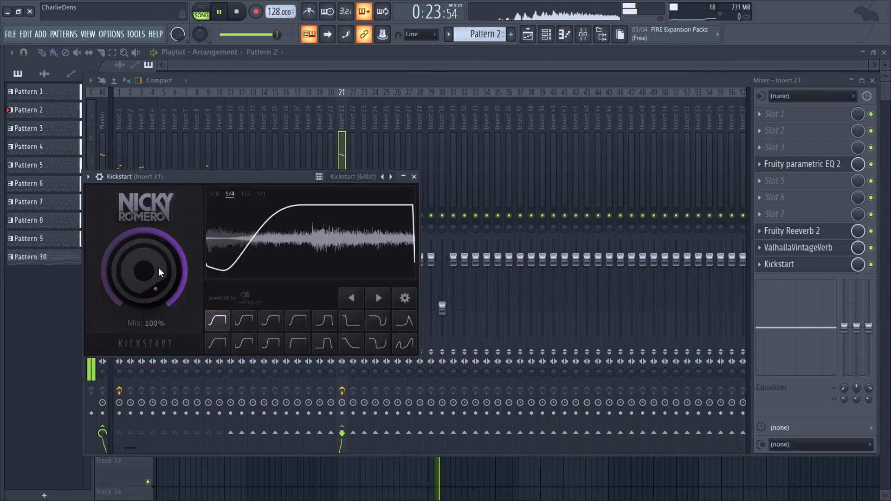
left_click_drag(144, 271, 144, 270)
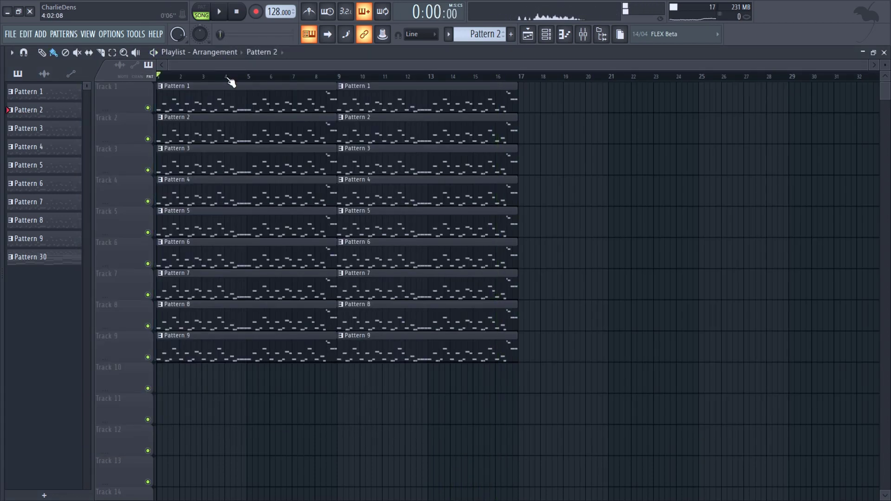
Load Soundgoodizer into effect slot 3 of Insert 21, apply its LD preset and play back the result
left_click(586, 37)
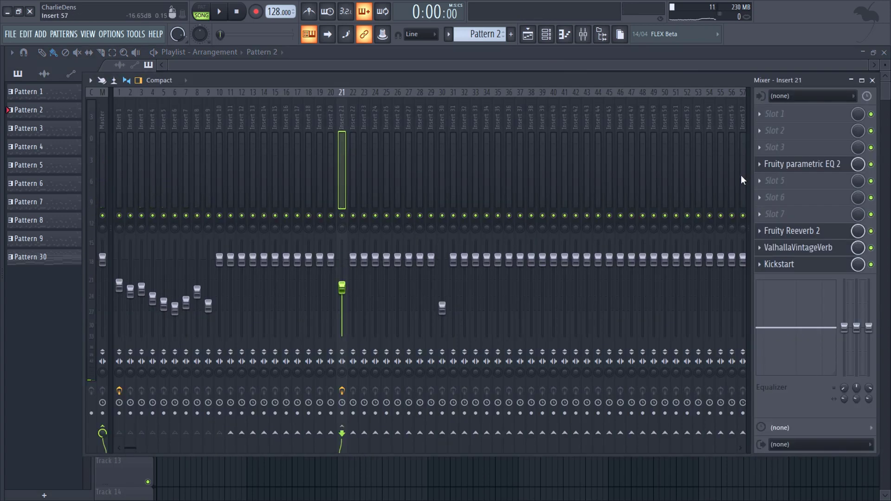
left_click(760, 166)
left_click(762, 166)
left_click(761, 145)
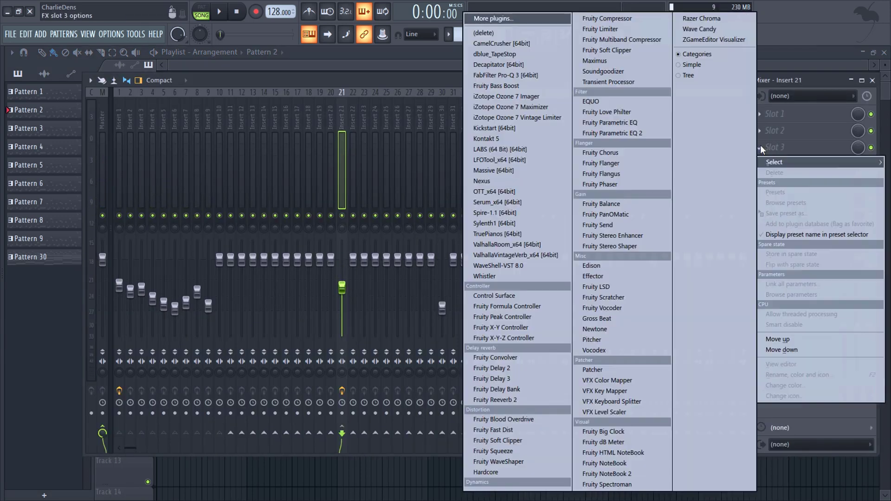
left_click(607, 71)
left_click(102, 191)
mouse_move(200, 234)
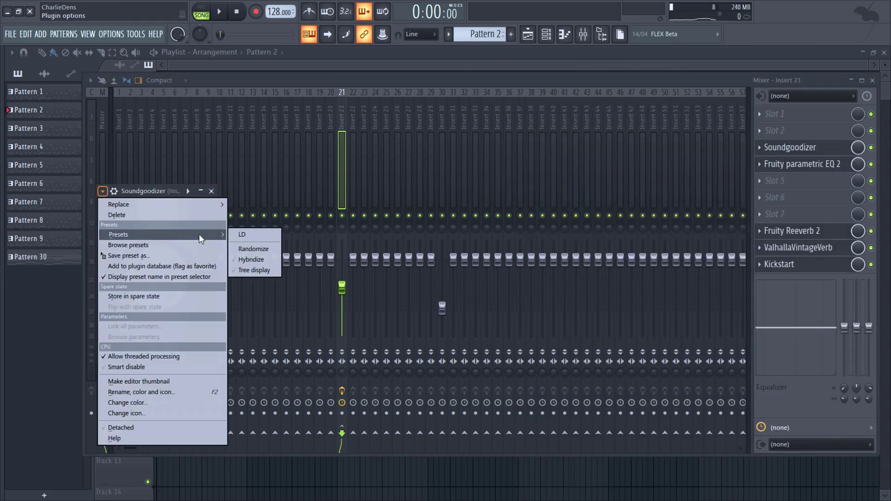
left_click(247, 233)
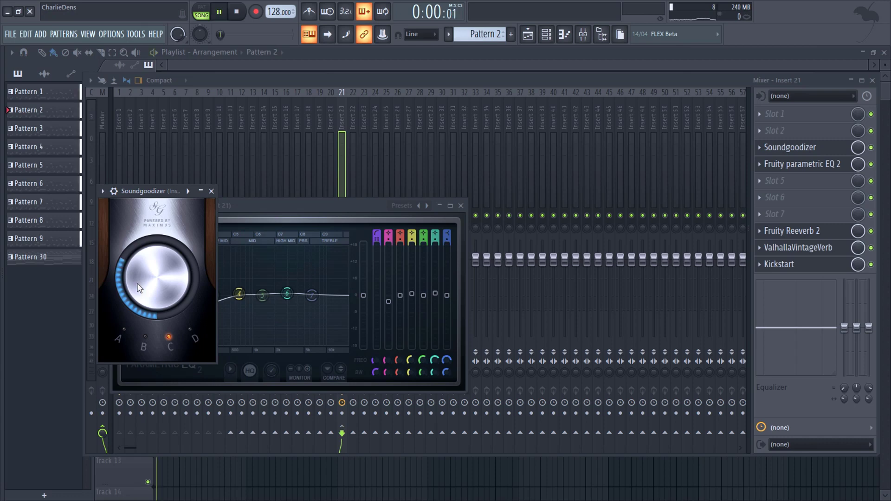
left_click(211, 76)
left_click(241, 62)
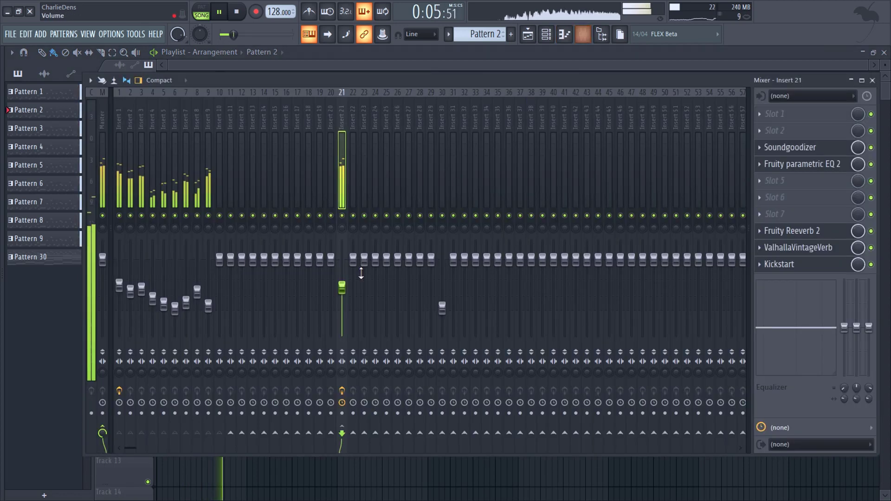
left_click(583, 34)
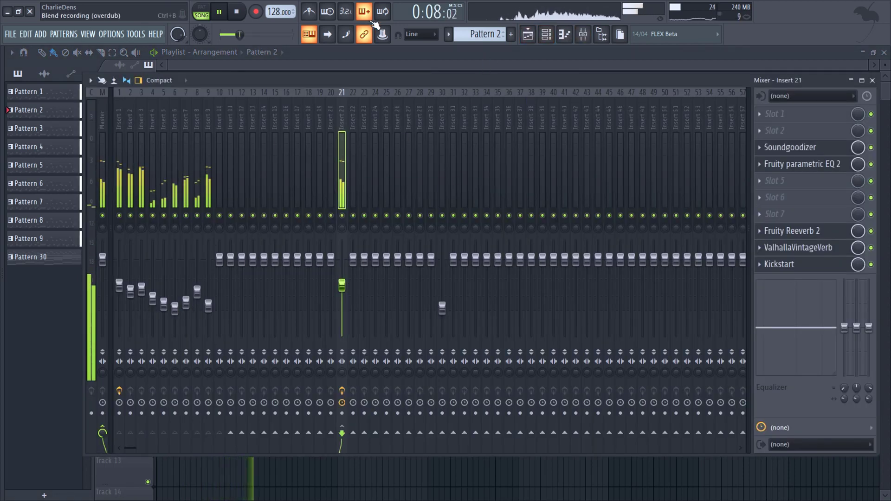
Switch to pattern playback, step through to Pattern 4 and raise the output volume of the LEAD 04 Nexus
left_click(204, 14)
left_click_drag(494, 34, 494, 30)
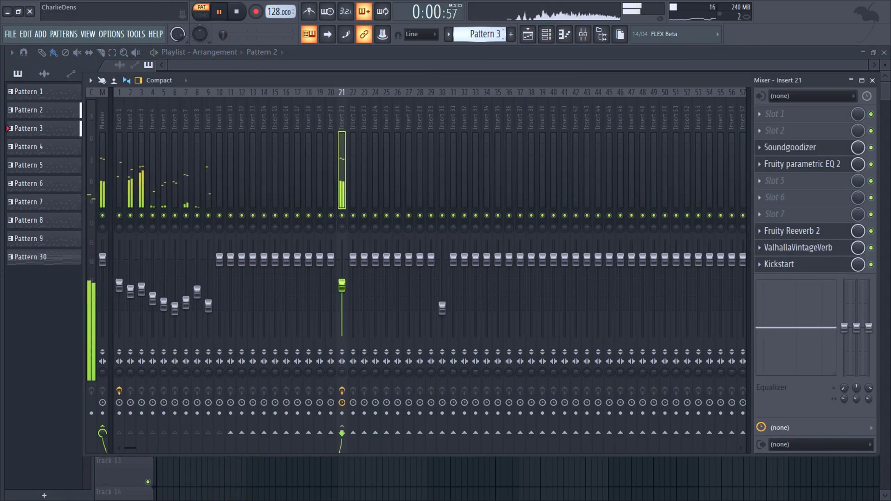
key("KP_Add")
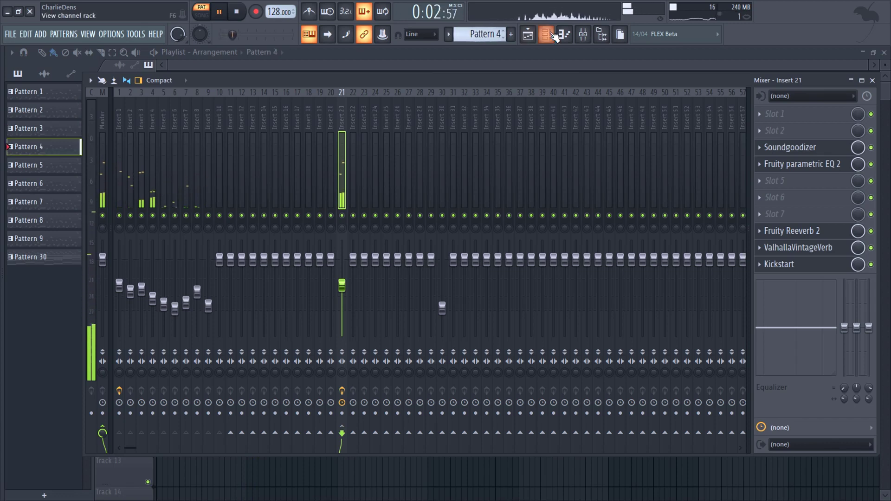
left_click(550, 35)
left_click(236, 283)
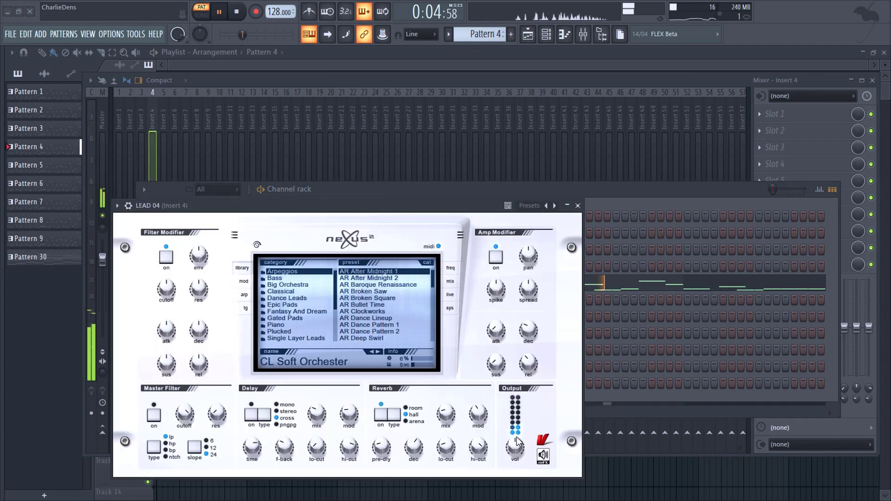
left_click_drag(518, 442, 516, 411)
left_click(567, 188)
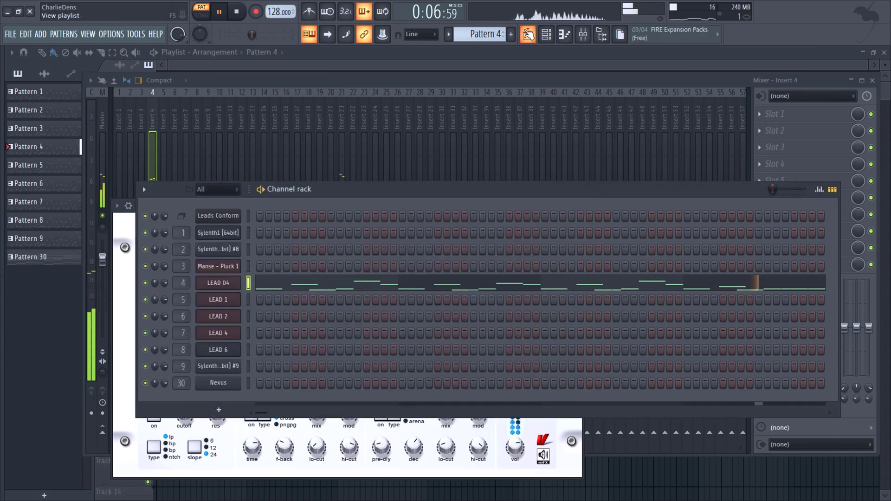
Audition Patterns 5 and 7, slightly raising the faders of mixer tracks Insert 5 and Insert 7
key("KP_Add")
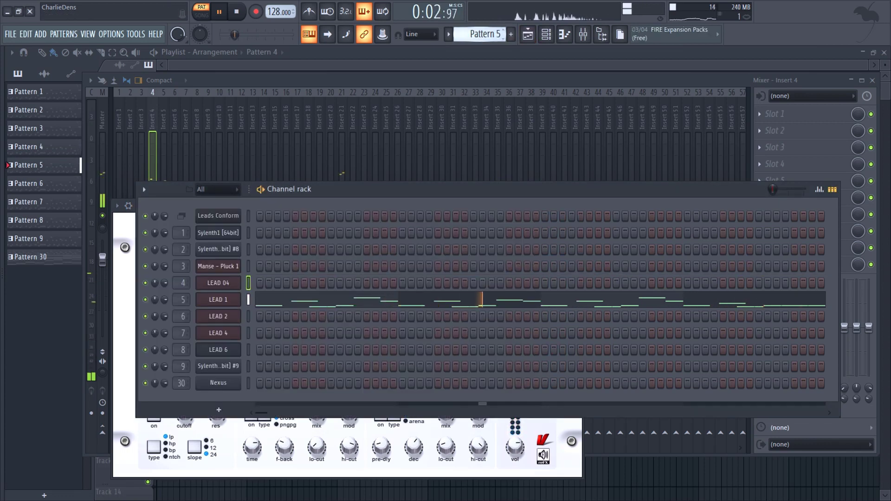
left_click(473, 80)
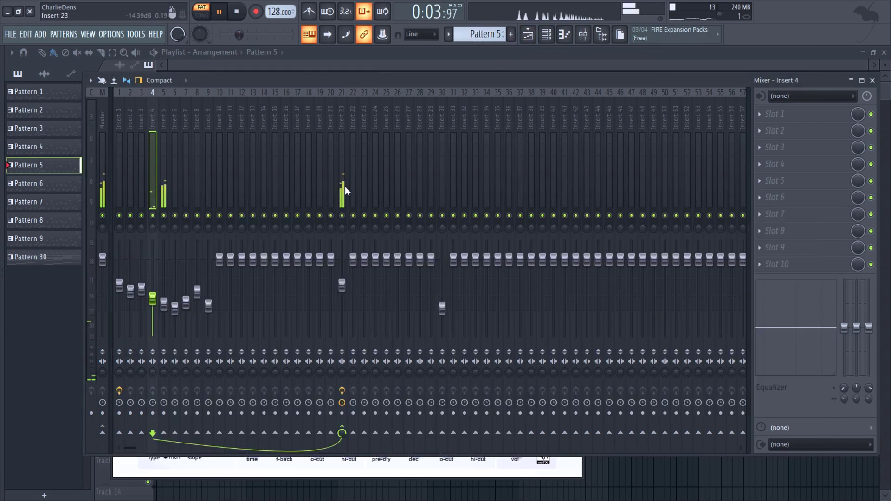
left_click(165, 302)
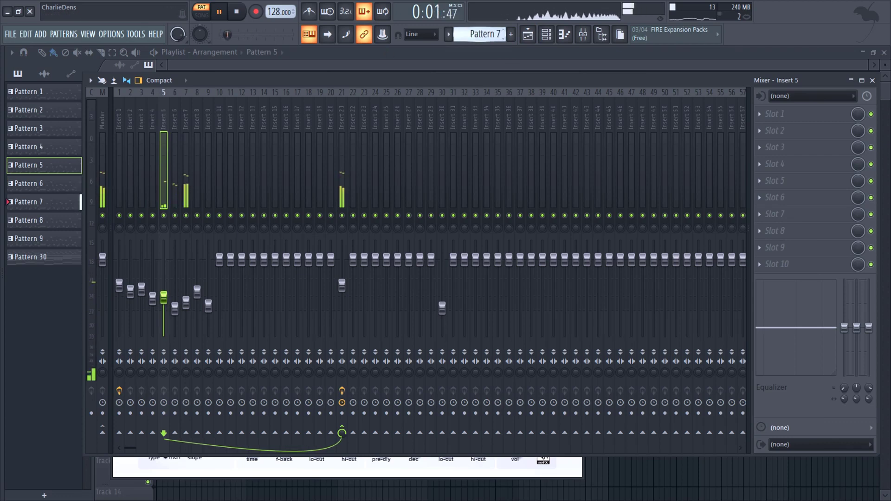
left_click_drag(186, 303, 186, 299)
key("F9")
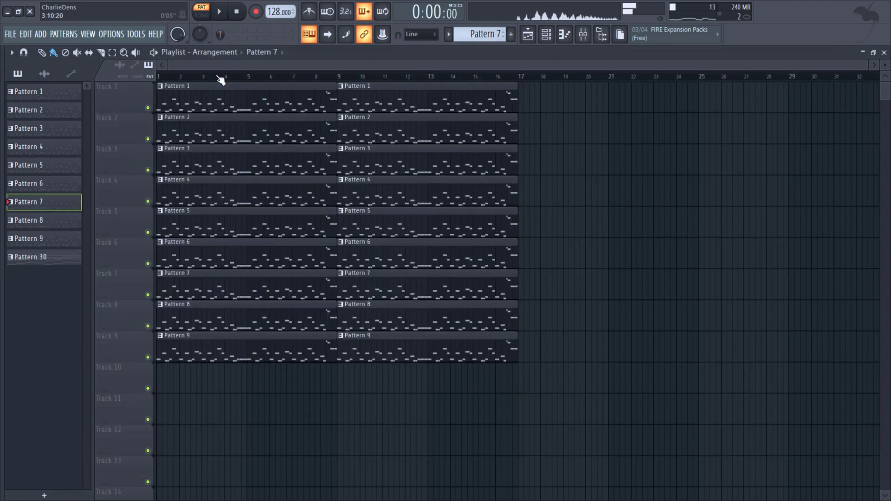
Play the layered leads in song mode, show the channel rack and stop playback
key("l")
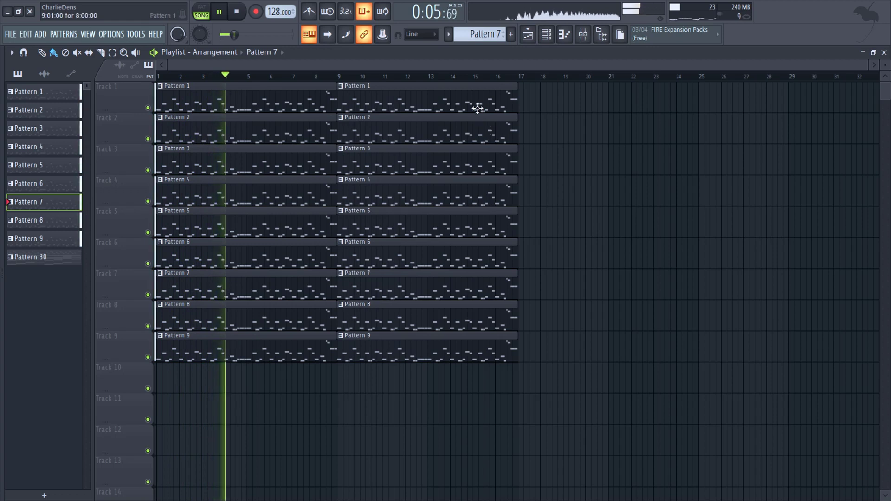
key("F6")
key("space")
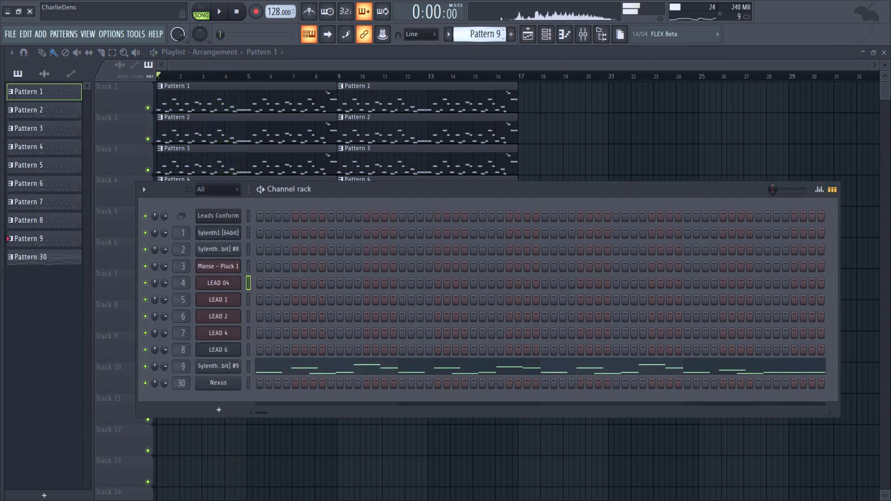
Start the empty Pattern 11 and add the Bass Conforms channel preset to the channel rack
key("F4")
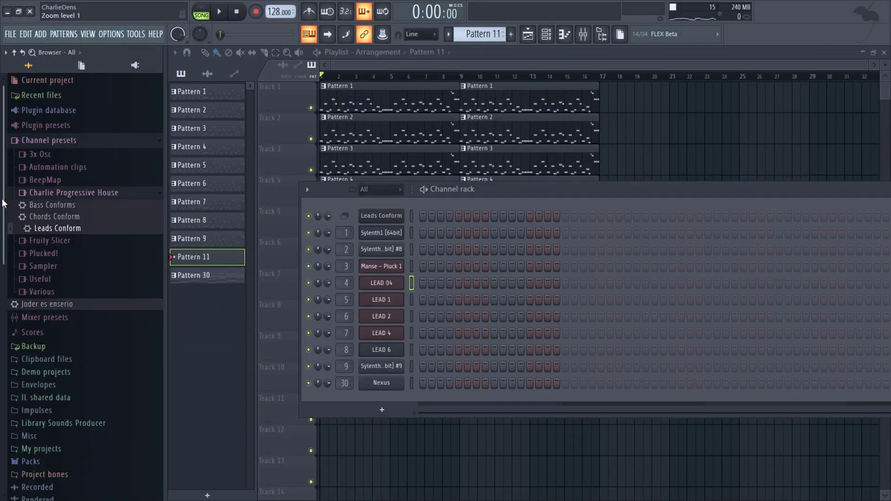
left_click_drag(51, 216, 222, 411)
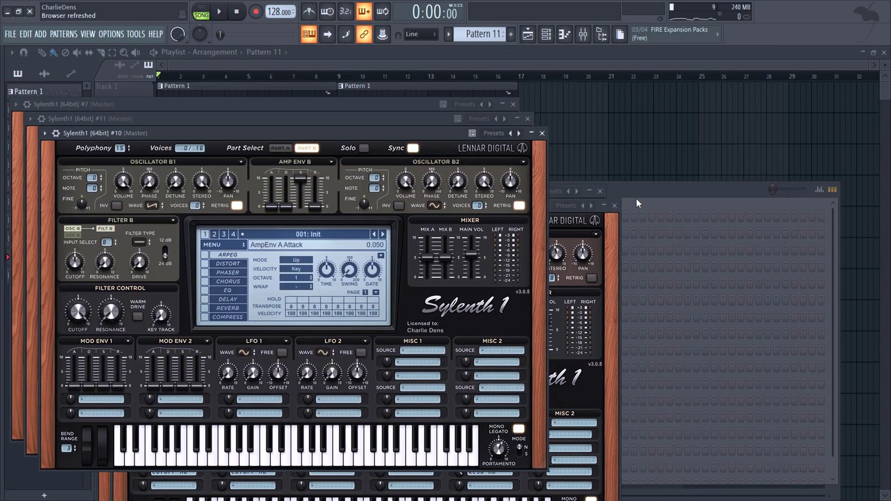
left_click(649, 195)
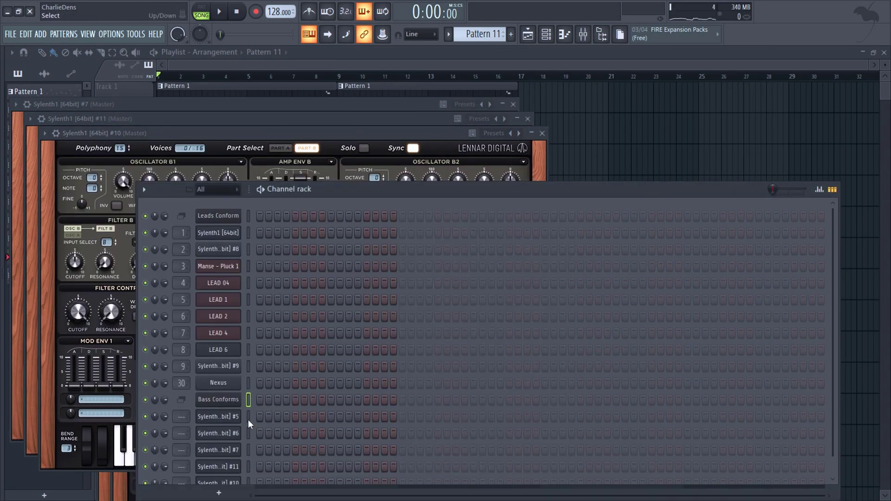
Reposition the channel rack and move the Nexus channel below the newly added Sylenth1 bass channels
left_click_drag(342, 158, 344, 127)
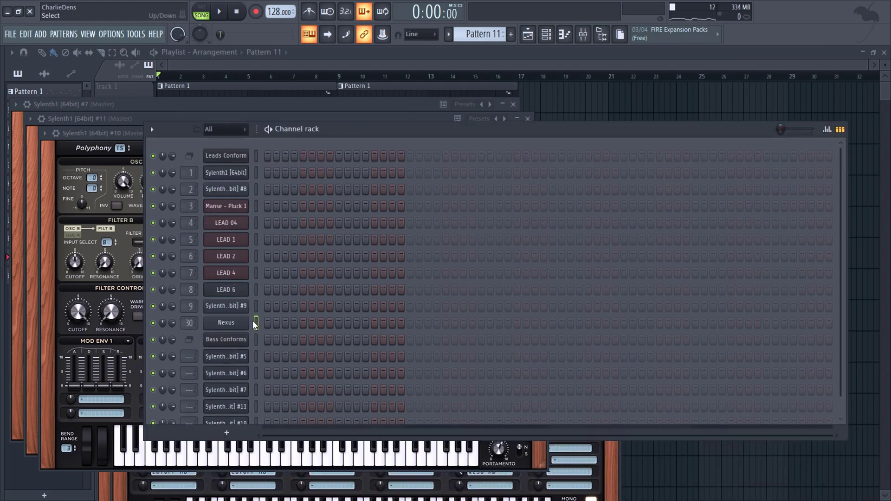
key("alt+Down")
key("alt+Down")
key("alt+Down")
key("alt+Down")
key("alt+Down")
key("alt+Down")
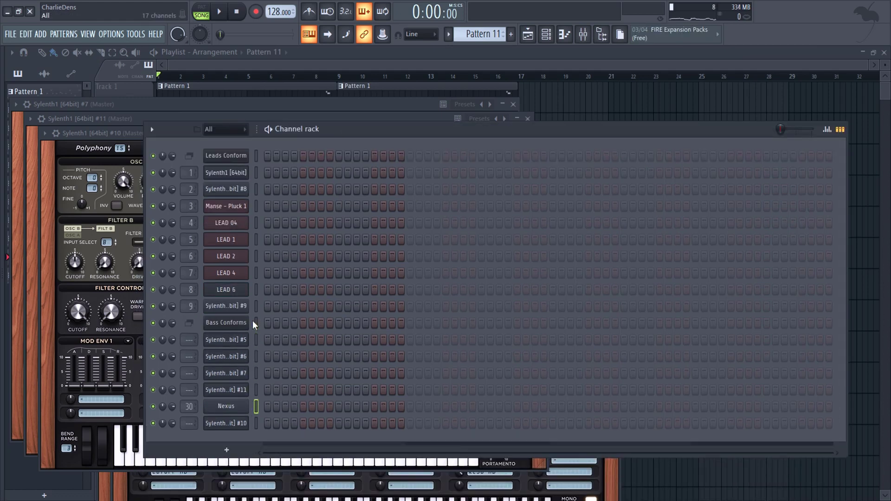
Assign the five Sylenth1 bass channels #5, #6, #7, #11 and #10 to mixer tracks 11 to 15
left_click_drag(185, 341, 185, 324)
mouse_move(186, 357)
left_mouse_down()
mouse_move(187, 345)
mouse_move(190, 359)
left_mouse_up()
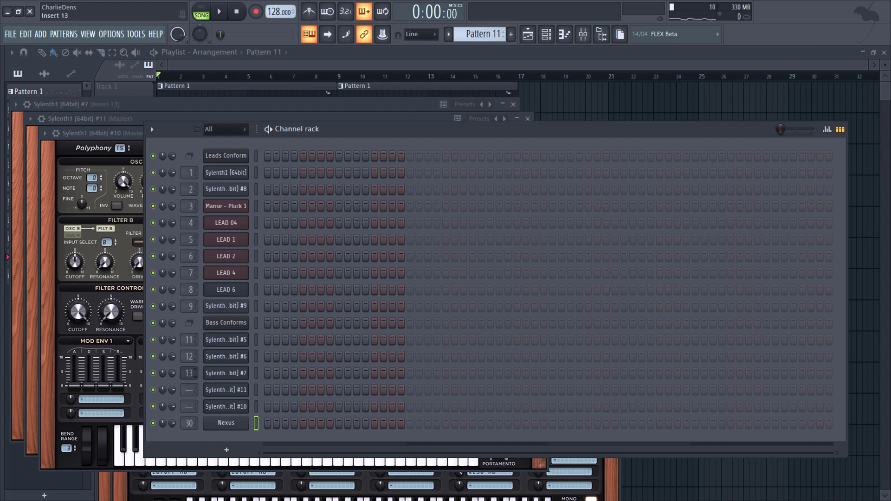
left_click_drag(194, 391, 189, 400)
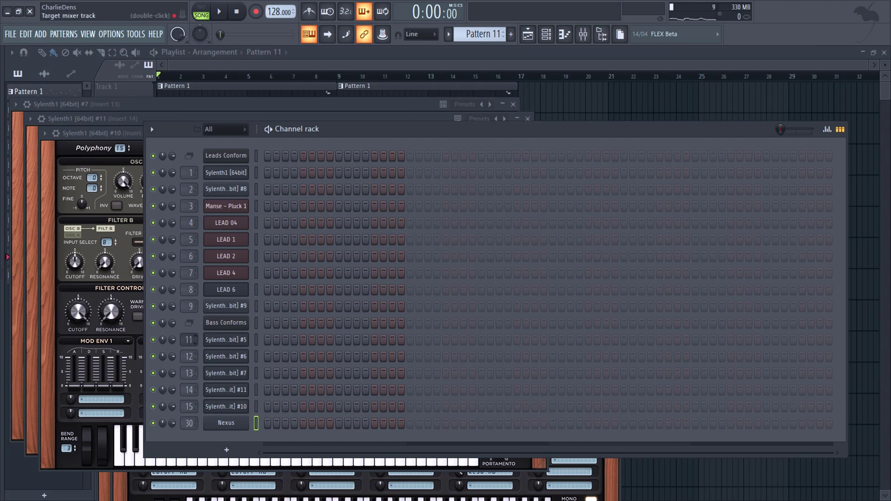
Select mixer tracks Insert 11 to 14 and route them to Insert 22 only
double_click(184, 341)
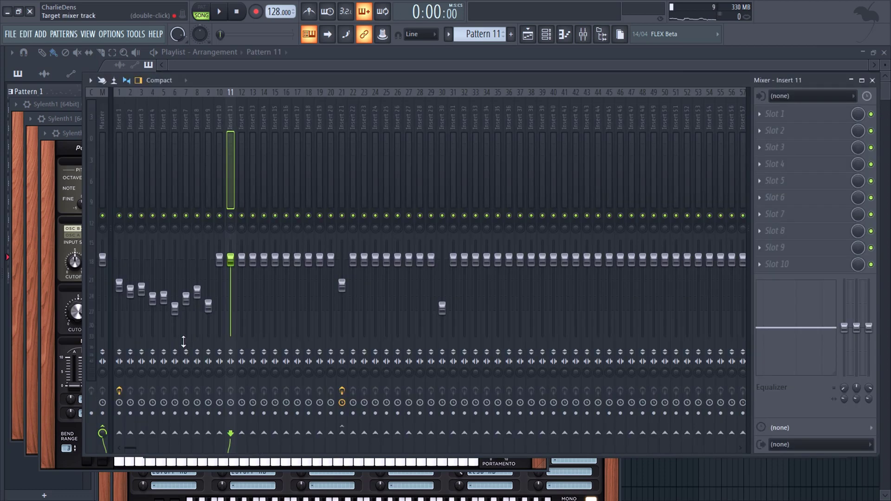
left_click(241, 170, "ctrl")
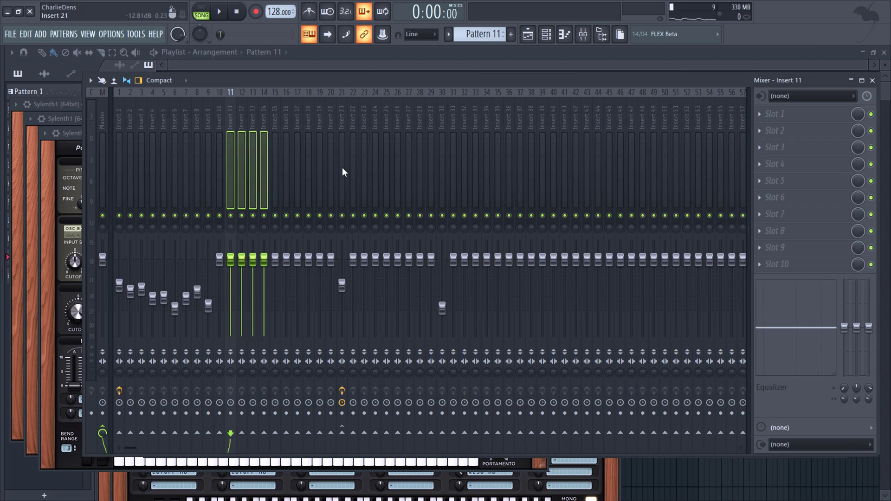
left_click(352, 155, "ctrl")
right_click(353, 155)
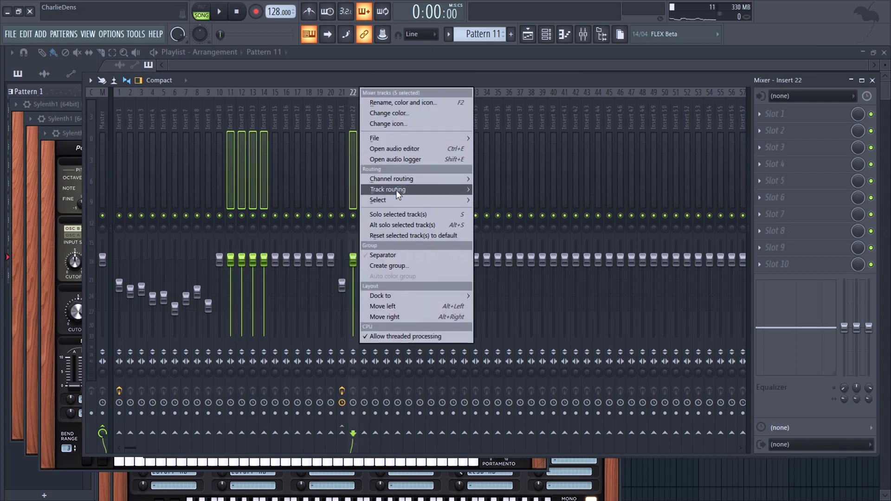
mouse_move(396, 190)
left_click(484, 209)
left_click(350, 191)
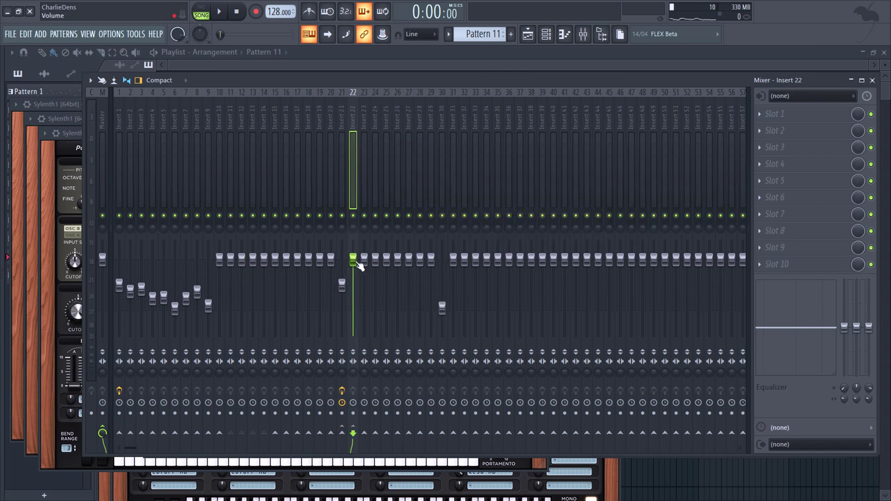
left_click(776, 149)
key("Escape")
Open the Nexus chords of Pattern 30 in the piano roll, select the low notes from B2 to F#3 and return to the channel rack
left_click(547, 33)
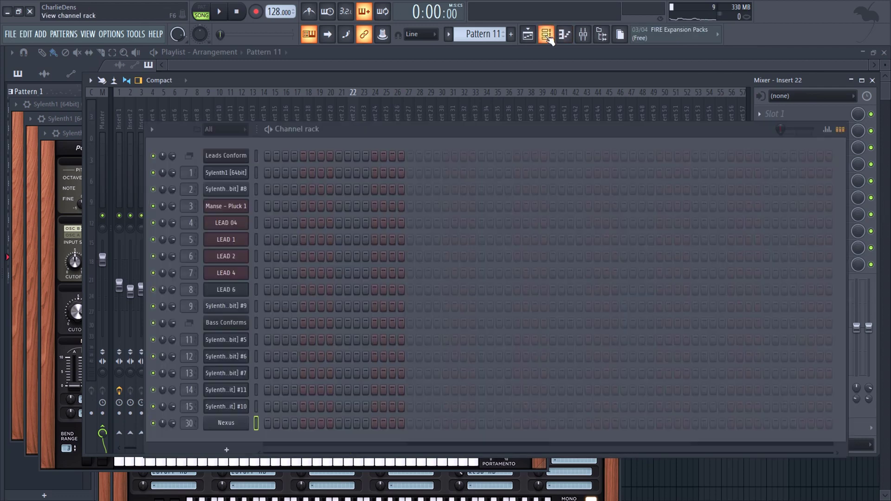
left_click_drag(479, 36, 479, 19)
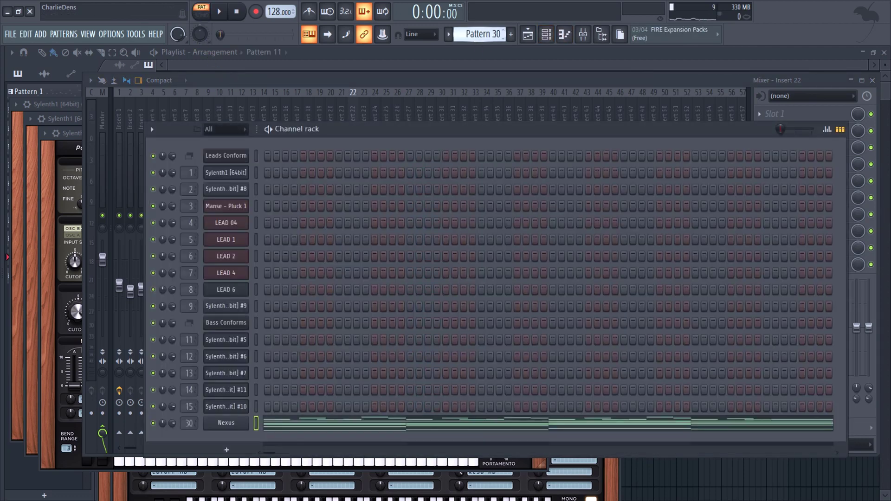
left_click(355, 410)
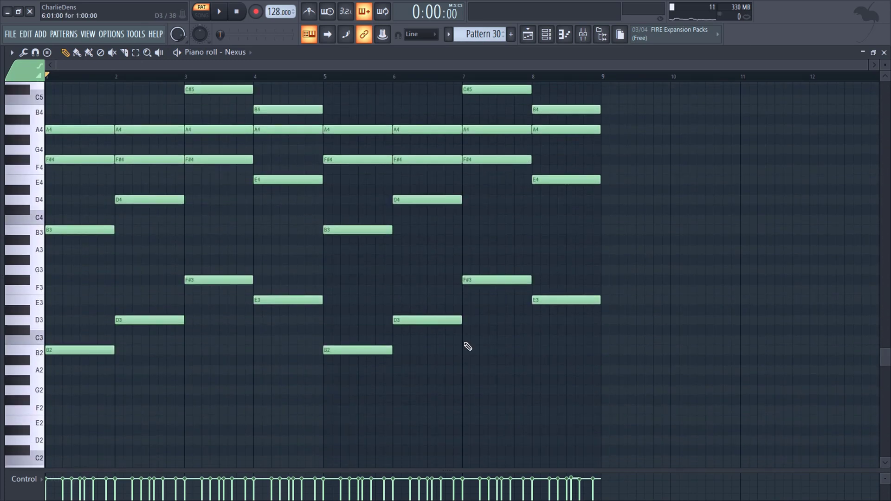
left_click_drag(617, 424, 110, 257)
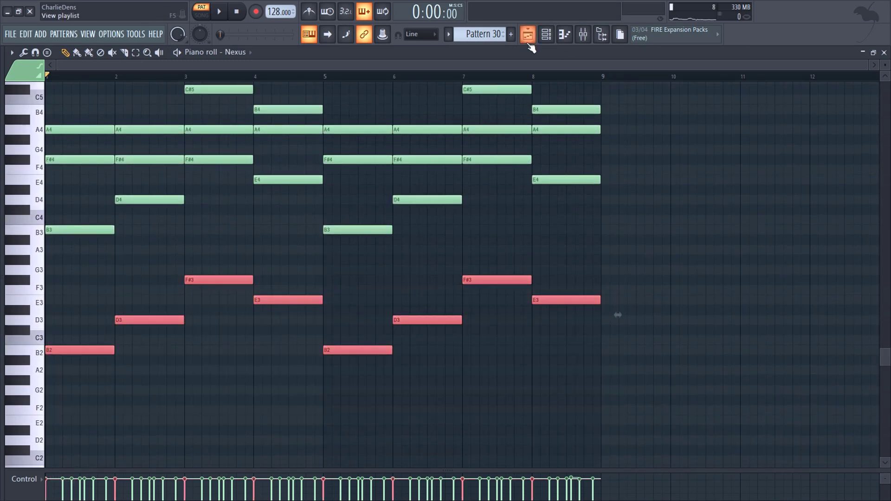
left_click(547, 34)
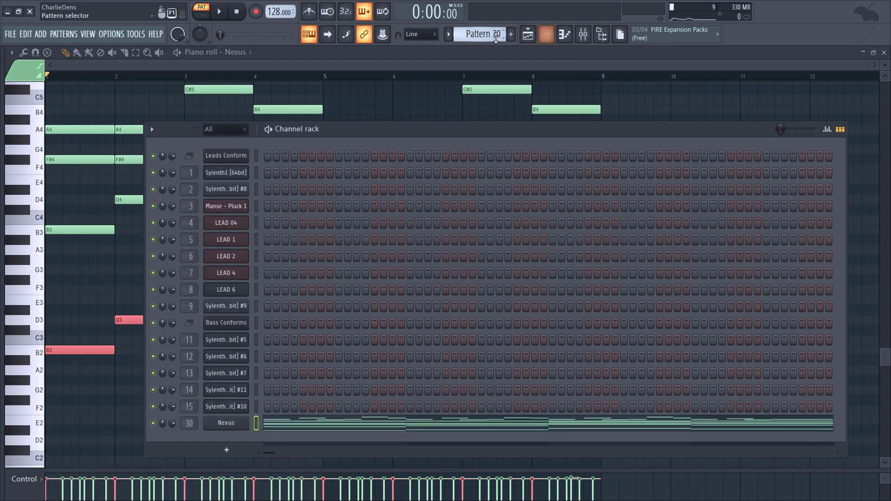
Paste the bass notes into the Sylenth1 #5 channel of Pattern 11 and transpose them up one octave
left_click_drag(495, 35, 495, 44)
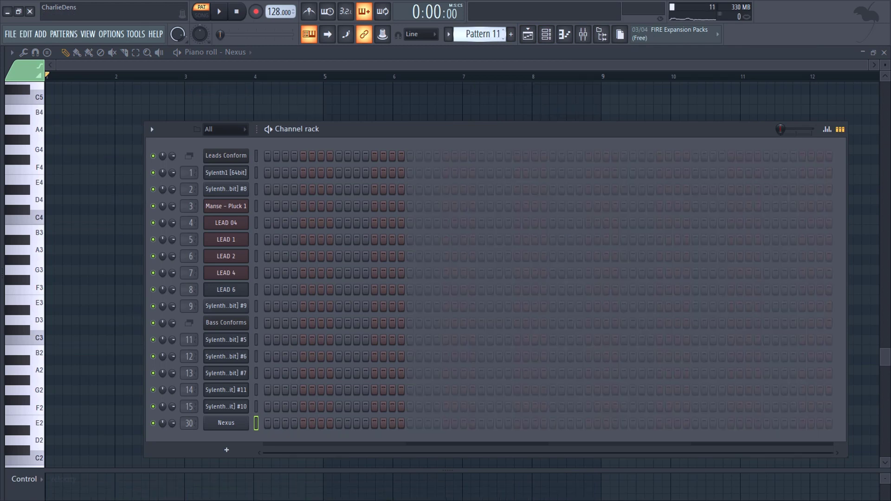
right_click(239, 427)
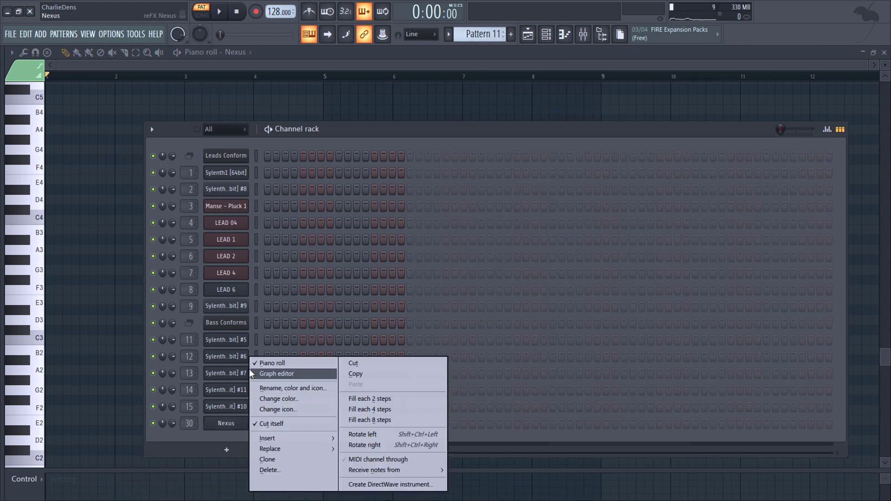
right_click(219, 346)
left_click(263, 340)
key("space")
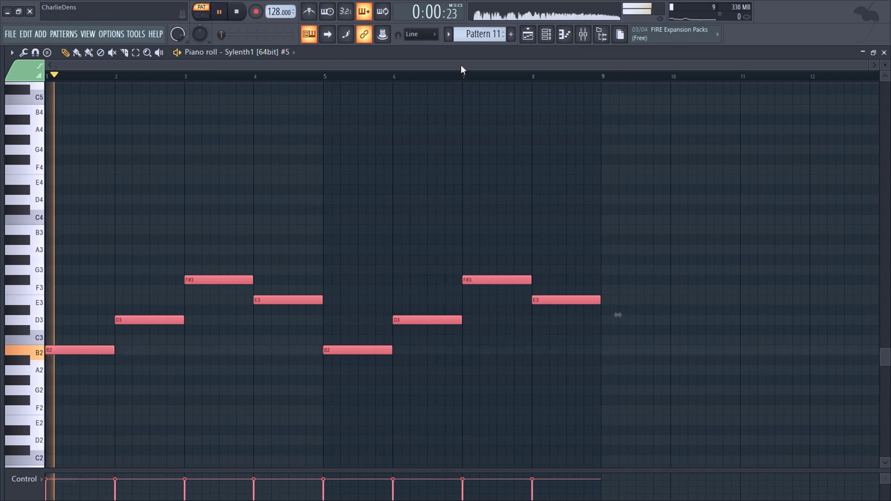
key("ctrl+Up")
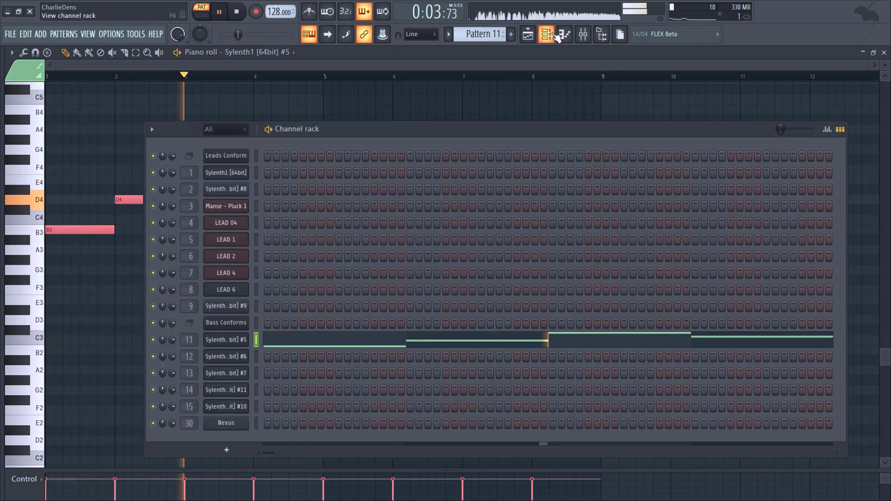
Lower the volume fader of mixer track Insert 11 during playback
left_click(547, 34)
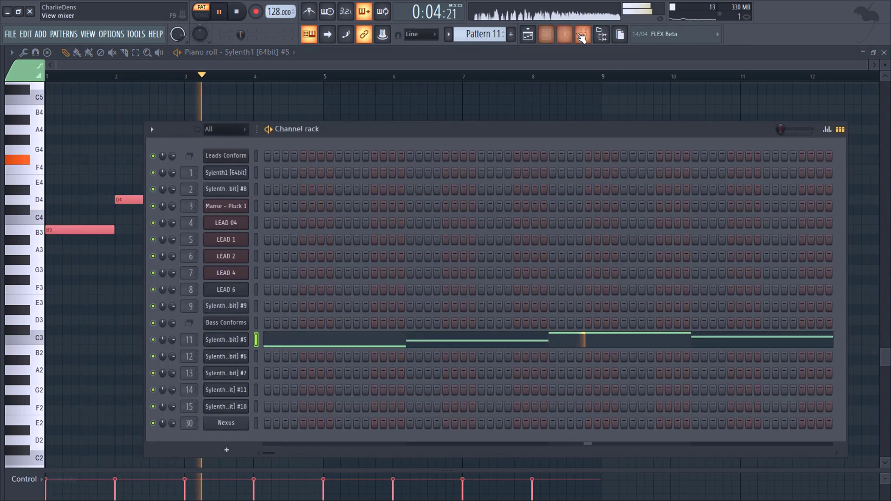
left_click(582, 35)
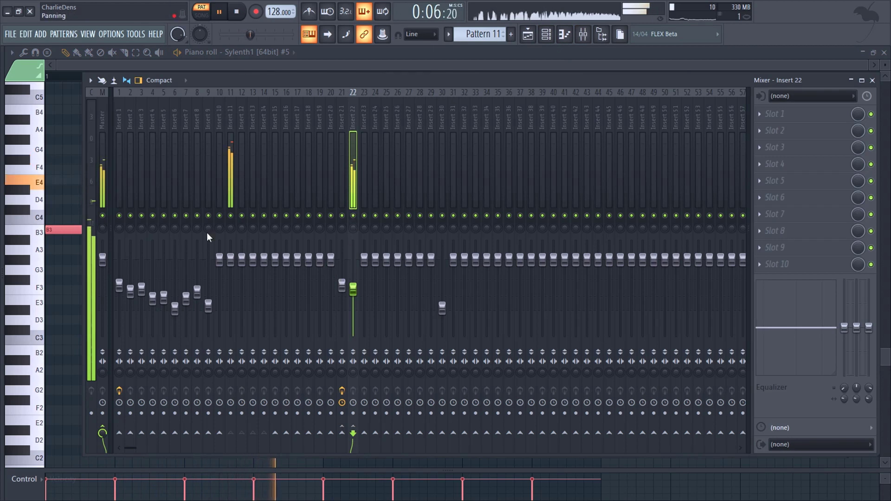
left_click_drag(230, 258, 230, 313)
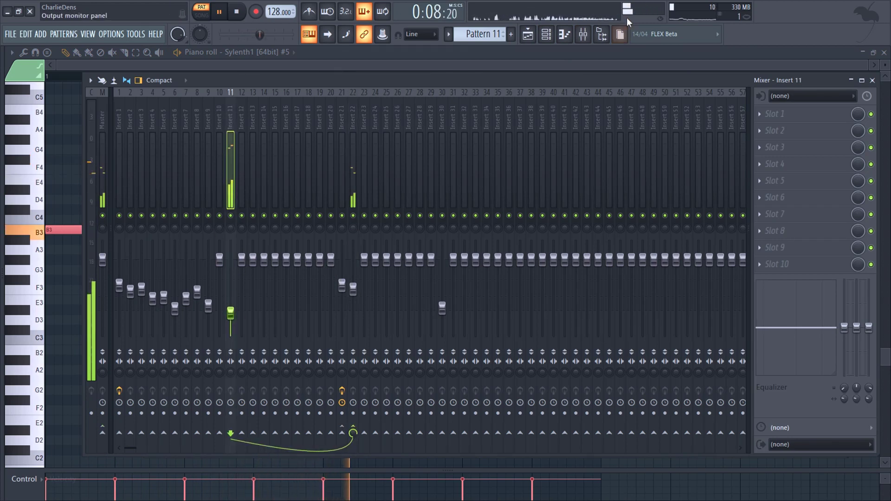
Paste the bass notes into Sylenth1 #6 in Pattern 12 and into Sylenth1 #7 in Pattern 13
left_click(551, 38)
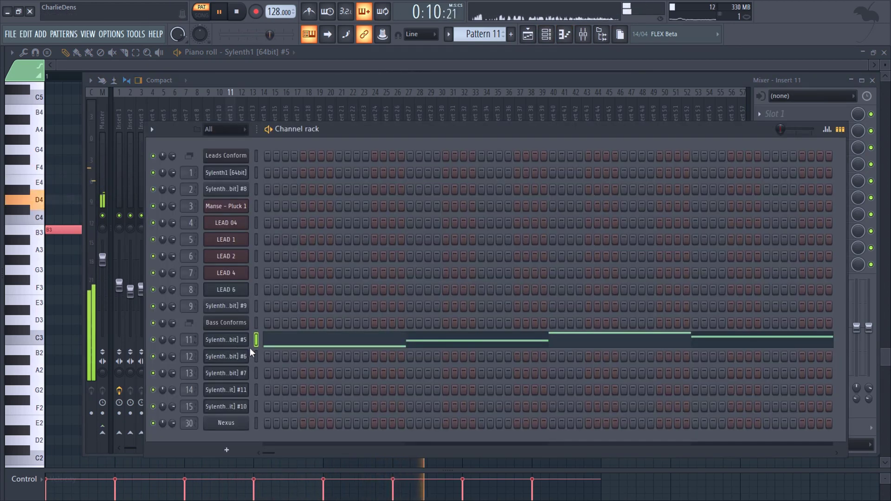
scroll(489, 35, "up", 1)
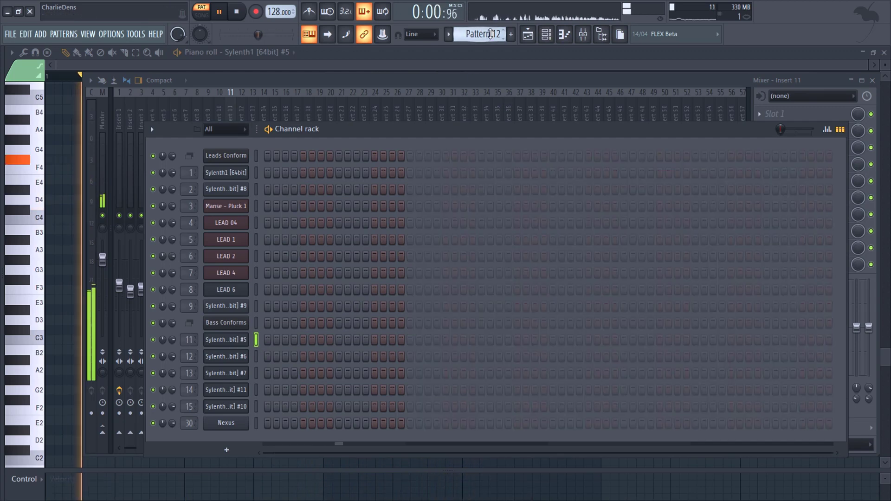
left_click(258, 353)
key("ctrl+v")
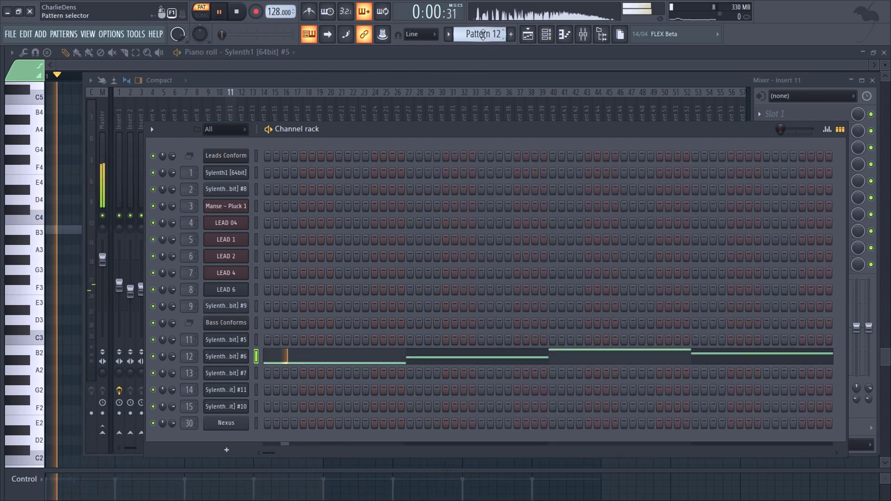
scroll(484, 36, "up", 1)
left_click(255, 377)
key("ctrl+v")
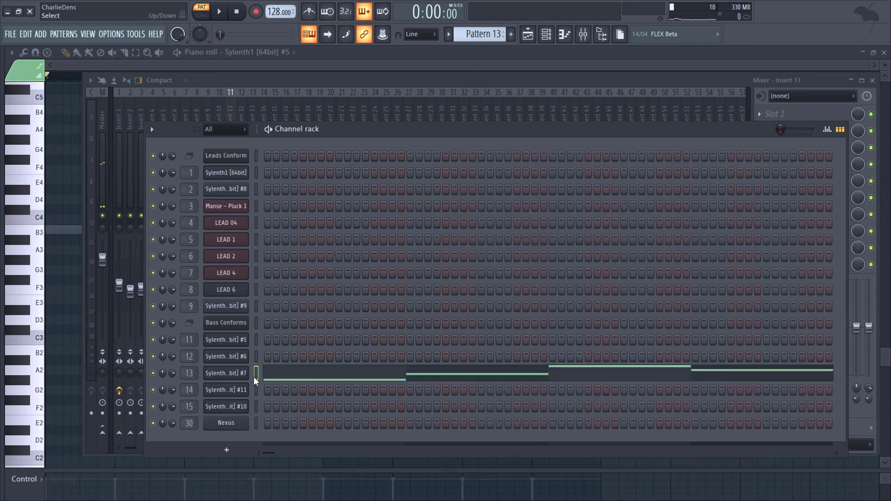
Play Pattern 13 and lower the volume faders of mixer tracks Insert 12 and Insert 13
key("space")
double_click(188, 373)
left_click_drag(243, 260, 245, 303)
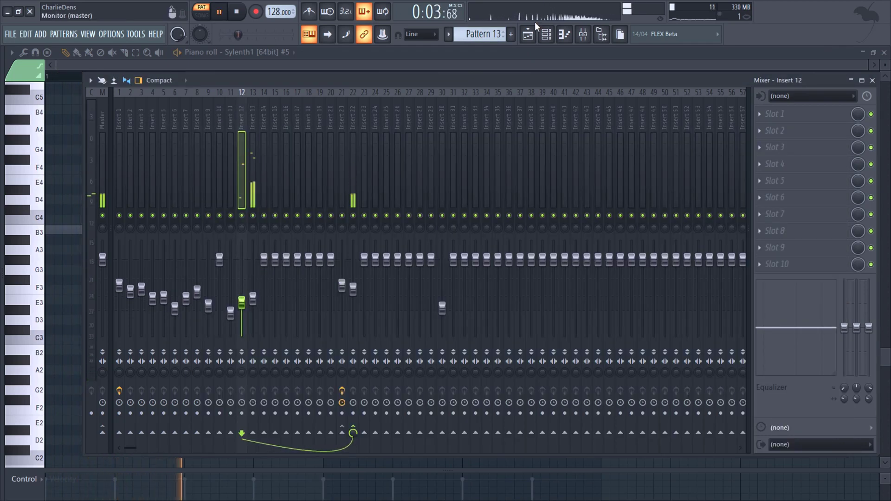
Paste the bass notes into the Sylenth1 #11 channel of Pattern 14 and play the pattern
left_click(546, 34)
left_click_drag(483, 34, 483, 30)
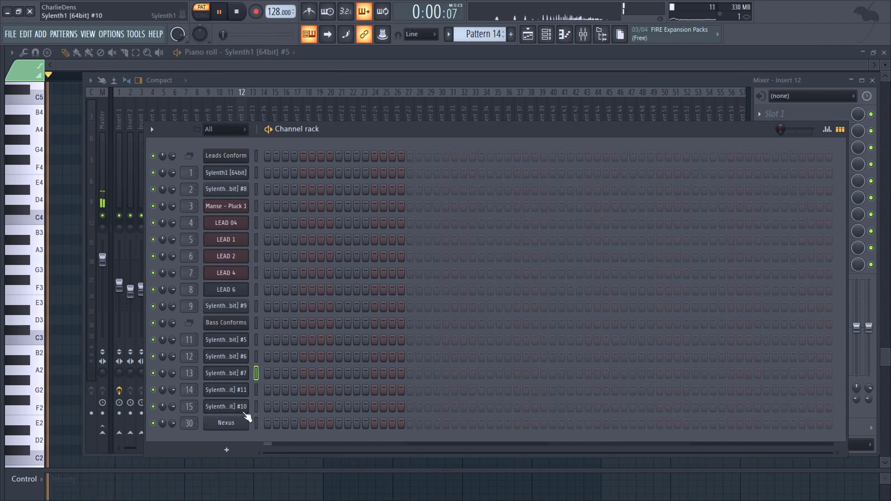
left_click(254, 394)
key("ctrl+v")
key("space")
key("space")
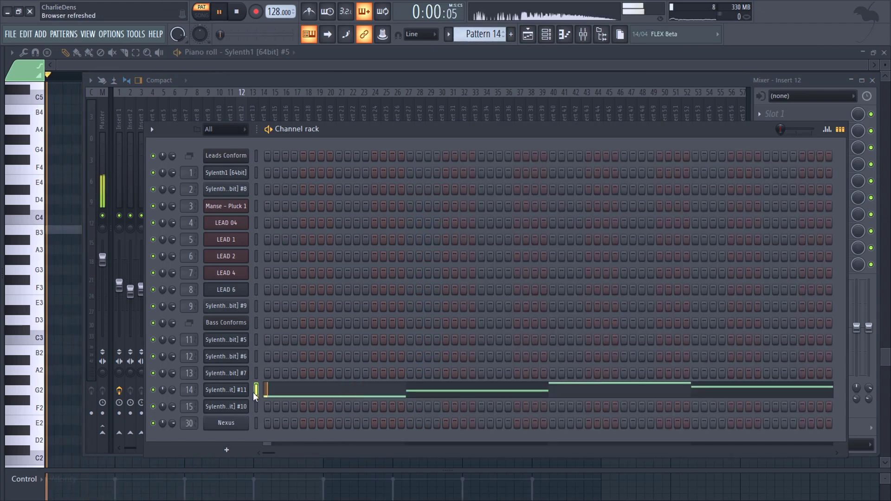
Lower the fader of mixer track Insert 14 to about -7.5 dB and return to the channel rack
double_click(188, 391)
left_click_drag(266, 312, 266, 332)
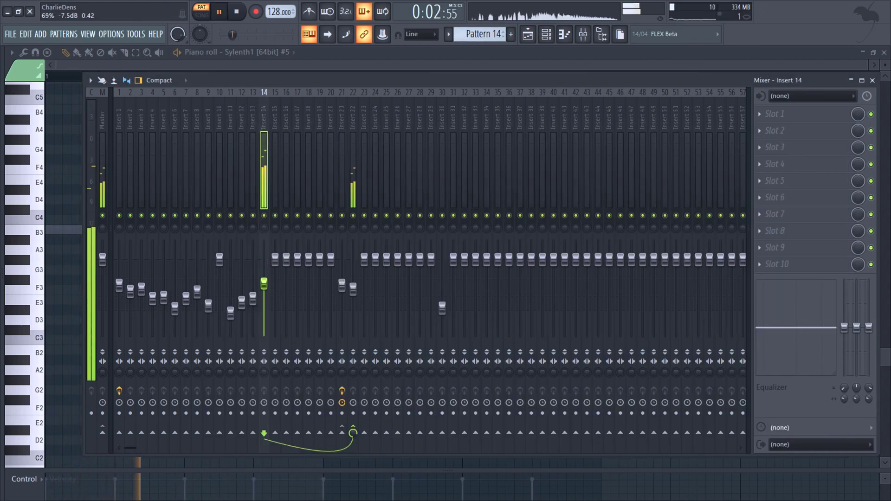
left_click(546, 34)
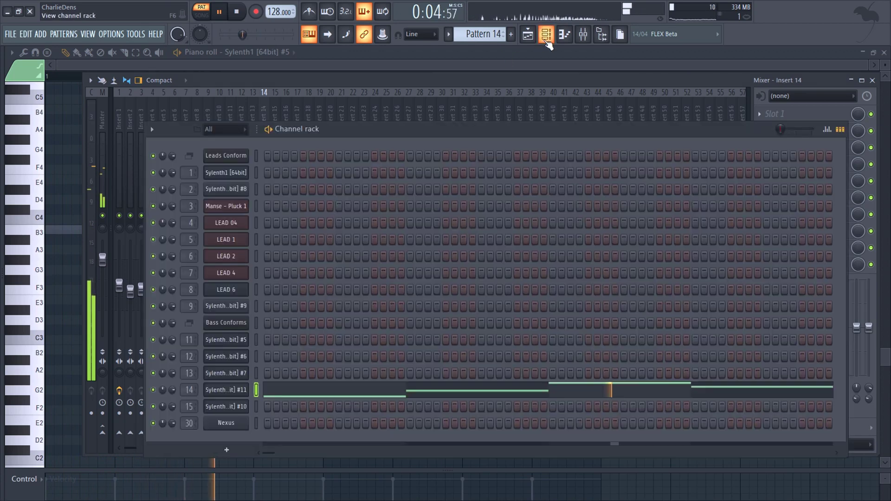
Open the Sylenth1 #11 notes of Pattern 14 in the piano roll and delete those in bars 5 to 8
left_click(276, 393)
left_click_drag(601, 354, 52, 79)
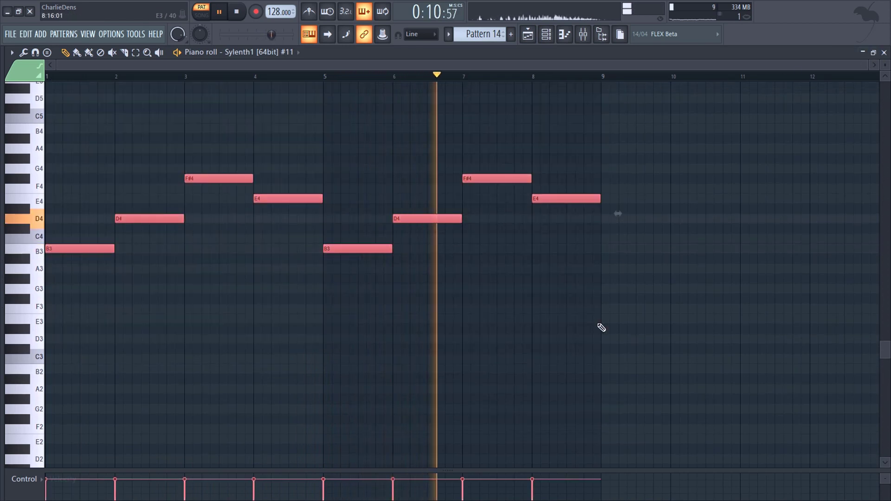
left_click_drag(601, 327, 382, 151)
key("Delete")
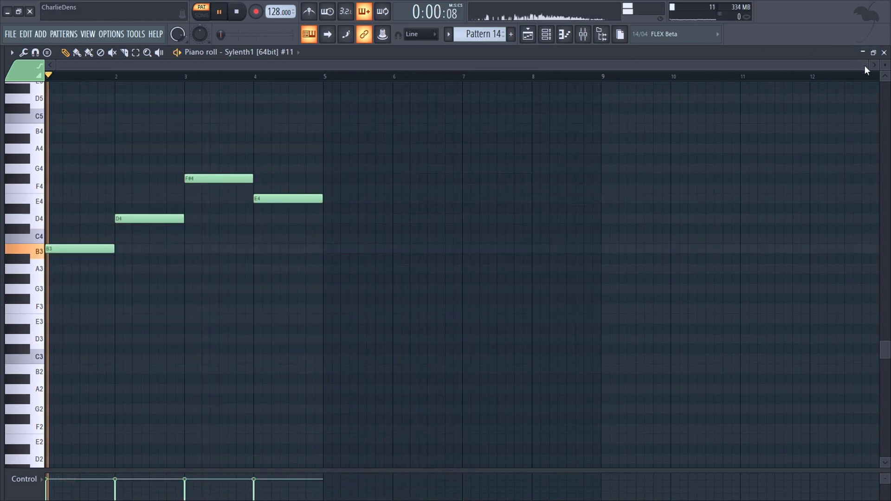
Shorten the four remaining bass notes to one step each at the start of their bars
left_click_drag(866, 66, 420, 69)
left_click_drag(779, 333, 232, 139)
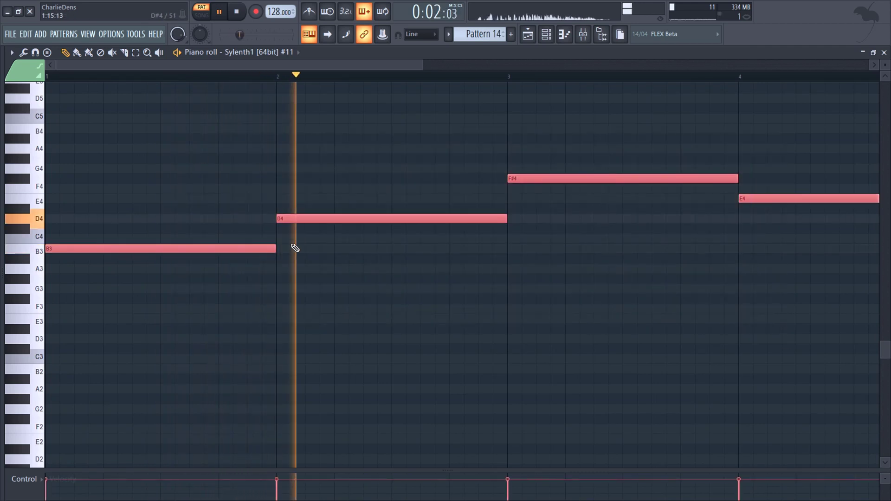
left_click_drag(279, 249, 59, 261)
key("space")
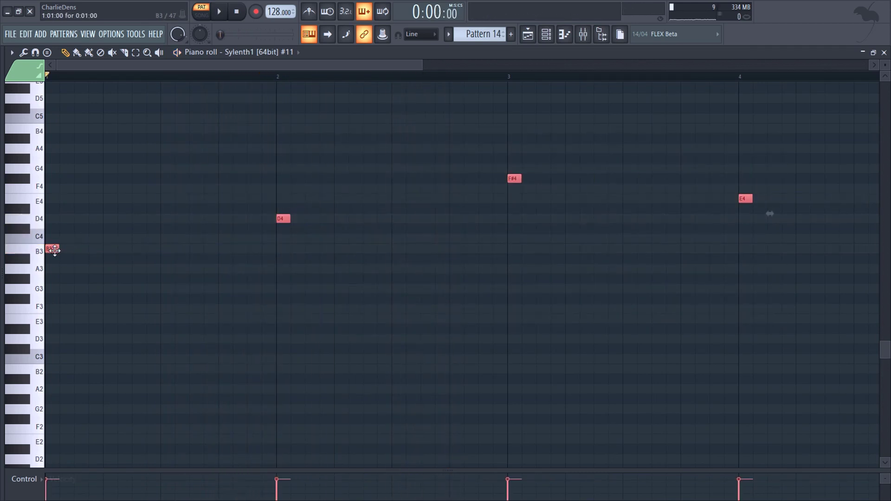
Duplicate the one-step notes repeatedly until each of the four bars is filled with 16 notes
key("ctrl+b")
key("ctrl+b")
key("ctrl+b")
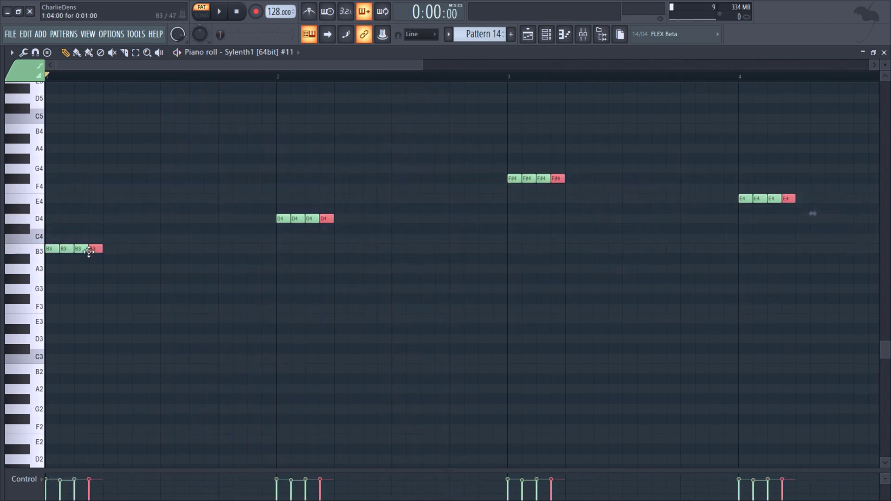
scroll(134, 80, "down", 3)
left_click_drag(410, 353, 52, 122)
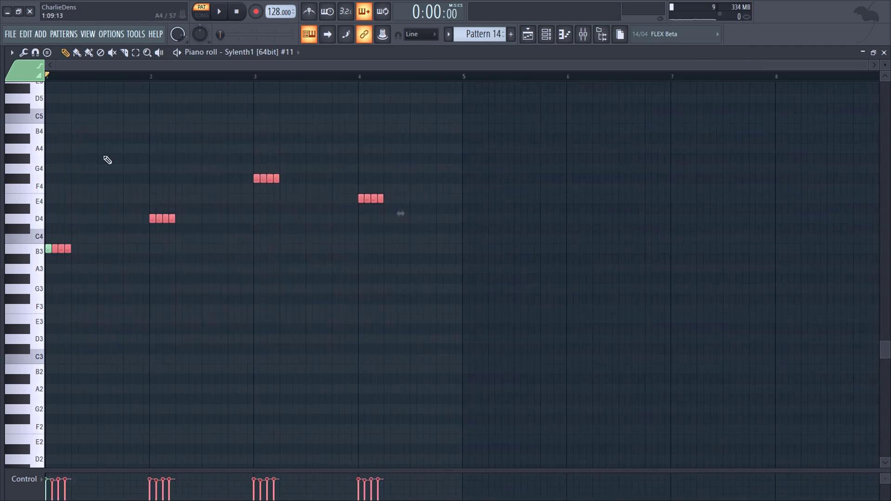
mouse_move(529, 343)
left_mouse_down()
mouse_move(2, 186)
mouse_move(2, 172)
left_mouse_up()
left_click_drag(563, 353, 1, 150)
left_click_drag(54, 246, 92, 249)
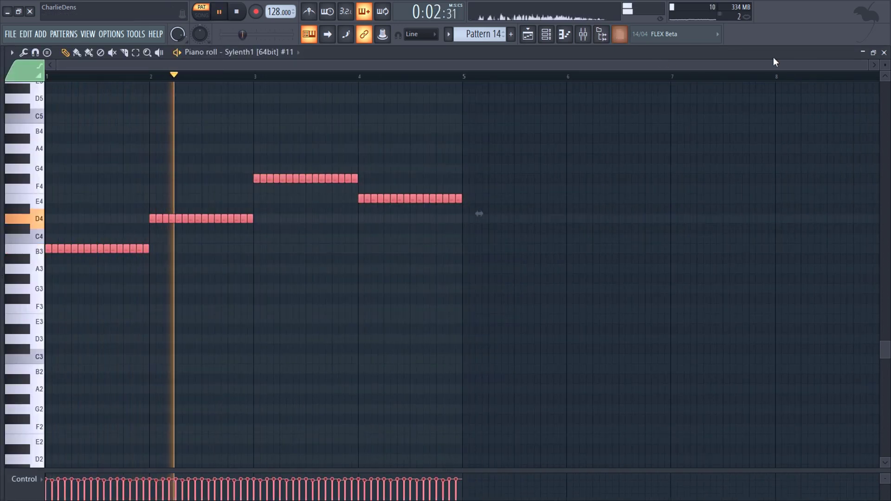
Trim the ends of all repeated bass notes slightly to leave small gaps between them, and deselect them
left_click_drag(868, 66, 319, 141)
scroll(65, 163, "up", 4)
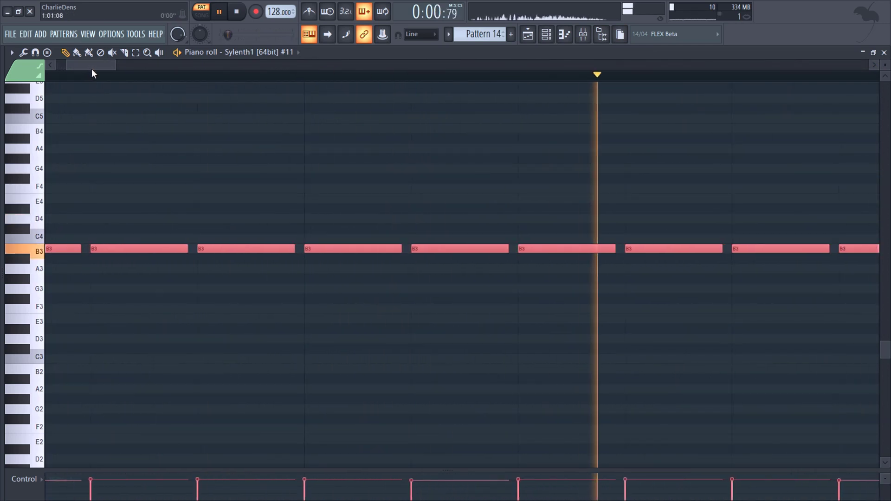
scroll(96, 76, "down", 2)
left_click_drag(100, 65, 145, 70)
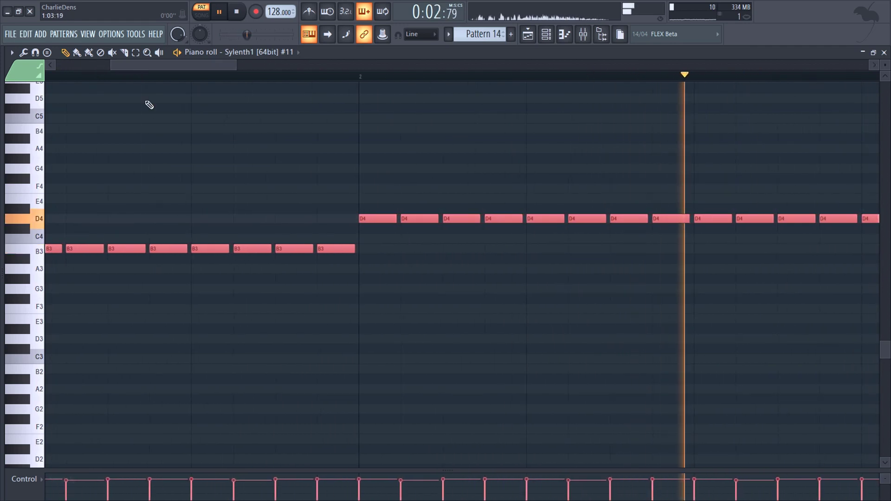
key("ctrl+d")
Delete the last B3 note of bar 1 and the last F#4 note of bar 3, extending the preceding notes to the bar ends
key("space")
right_click(332, 251)
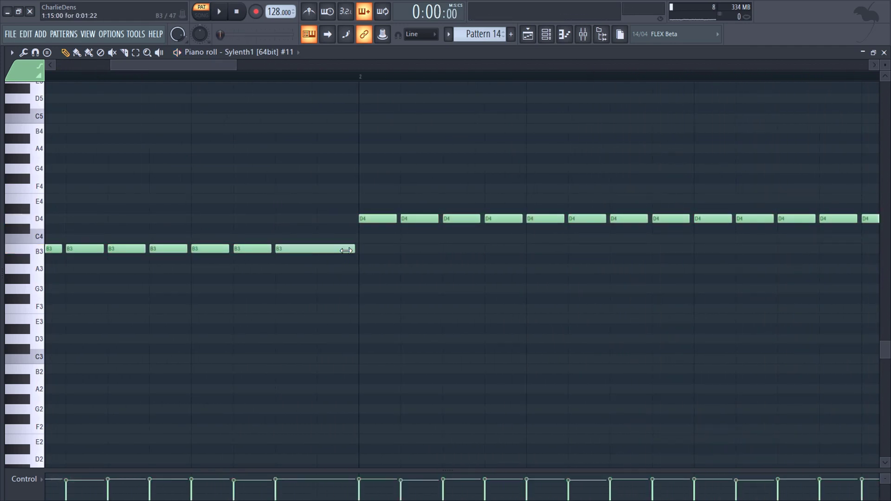
key("space")
scroll(305, 66, "down", 3)
scroll(306, 71, "down", 2)
right_click(499, 181)
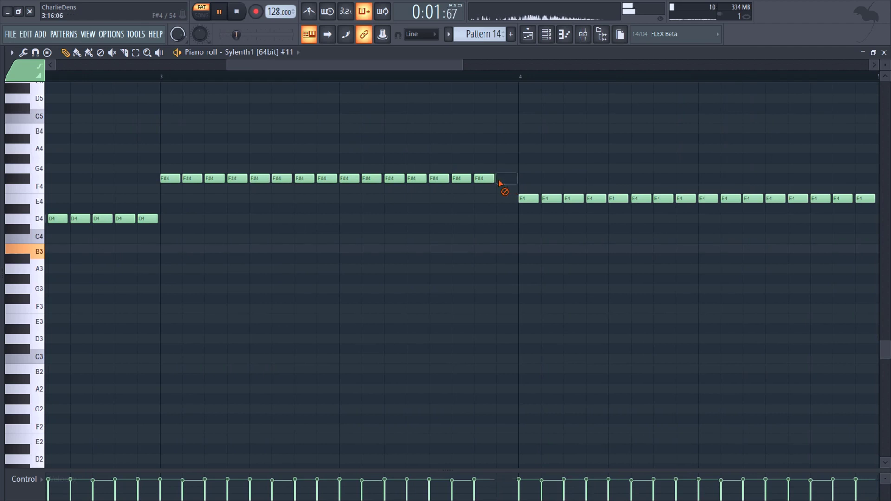
left_click_drag(493, 179, 515, 179)
Delete the last D4 note of bar 2 and the last E4 note of bar 4, extending the preceding notes to the bar ends
scroll(451, 82, "down", 2)
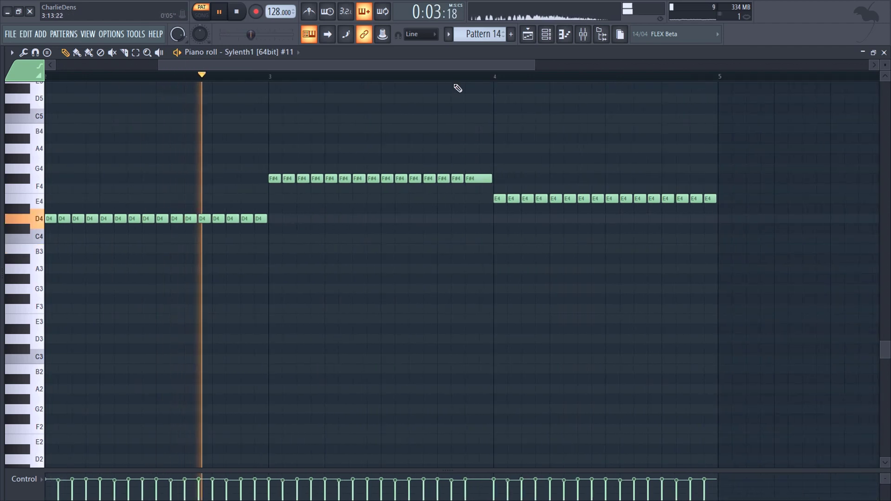
right_click(261, 218)
left_click_drag(252, 218, 265, 219)
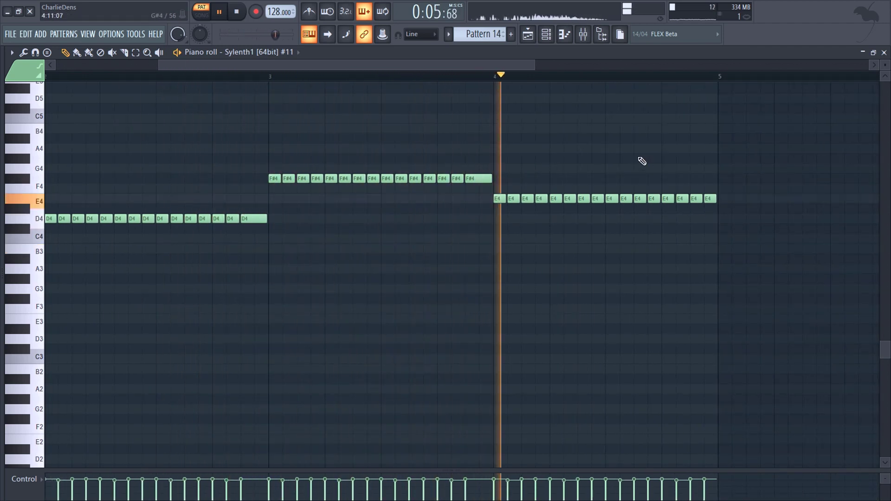
right_click(702, 200)
right_click(706, 201)
key("space")
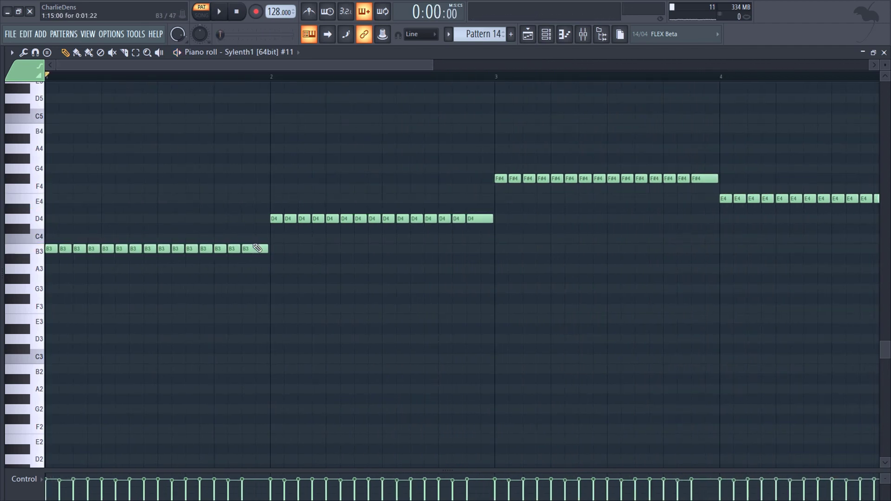
Set the snap to 1/4 step and add a short D5 note ending at the end of bar 1
left_click(418, 37)
left_click(419, 88)
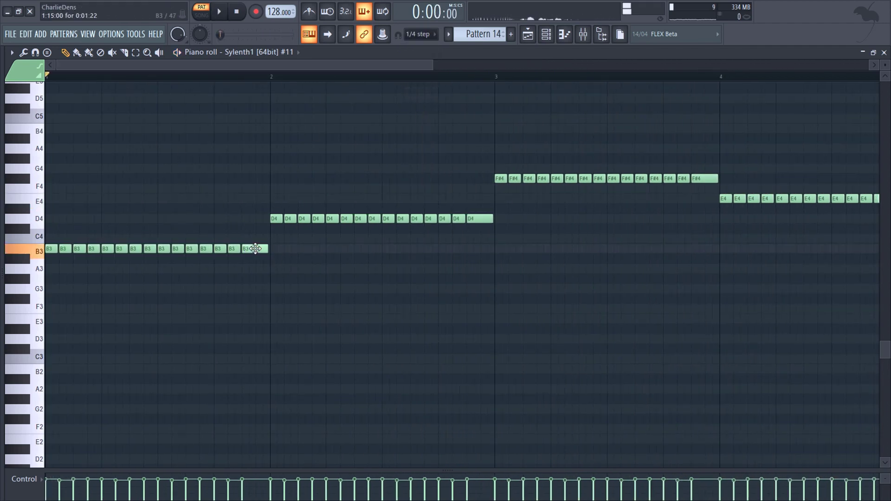
left_click_drag(256, 238, 258, 107)
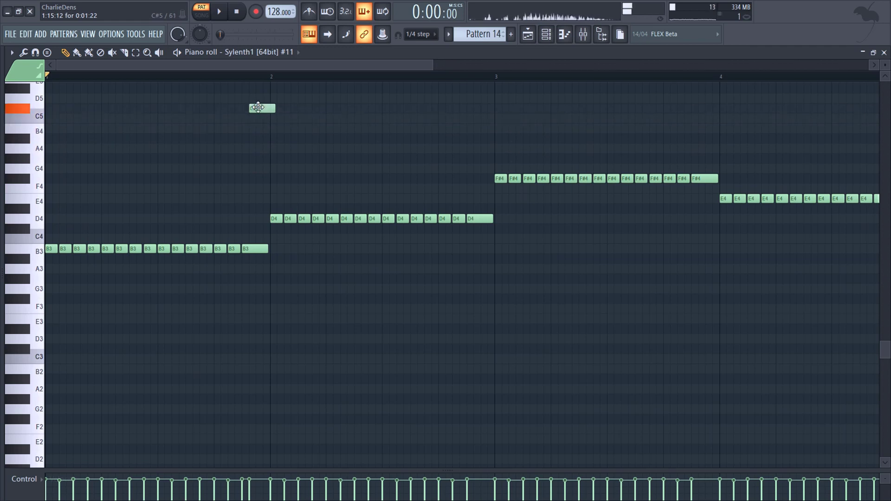
key("space")
left_click_drag(274, 99, 268, 101)
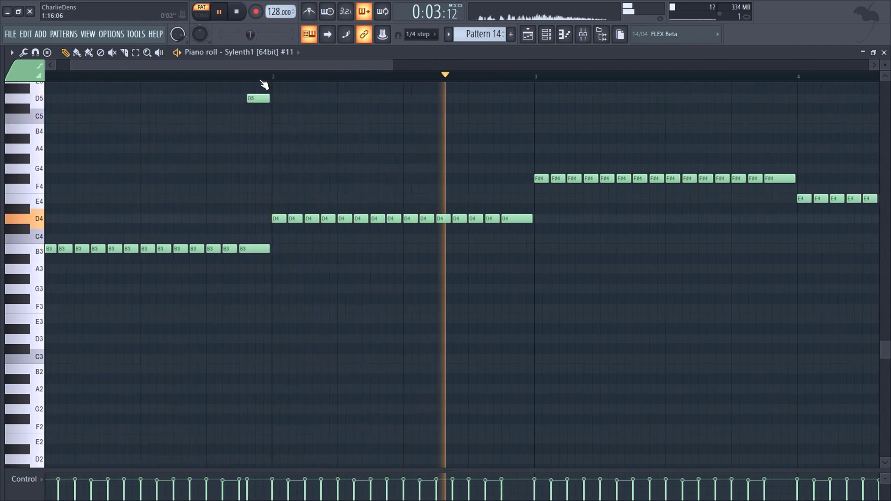
Copy the short D5 note to F#5 at the end of bar 2 and to E3 at the end of bar 3
key("space")
scroll(247, 129, "down", 1, "ctrl")
key("space")
left_click_drag(231, 99, 640, 346, "shift")
key("space")
key("space")
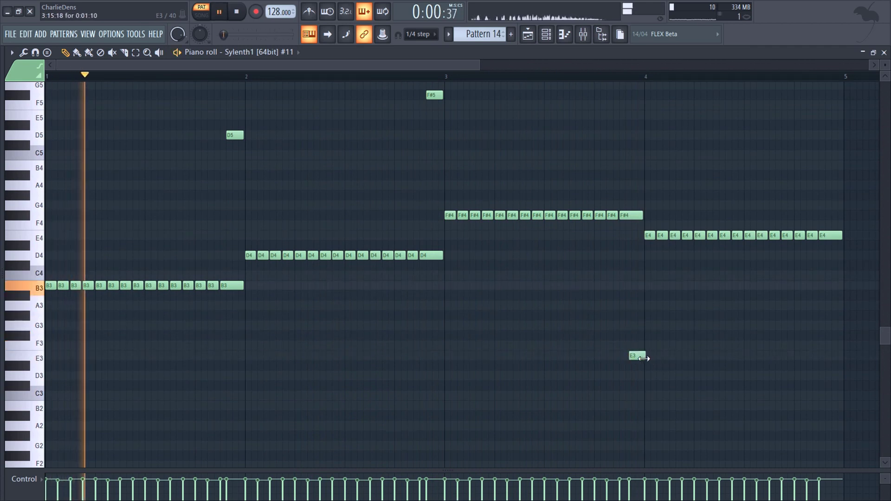
left_click_drag(636, 356, 632, 356)
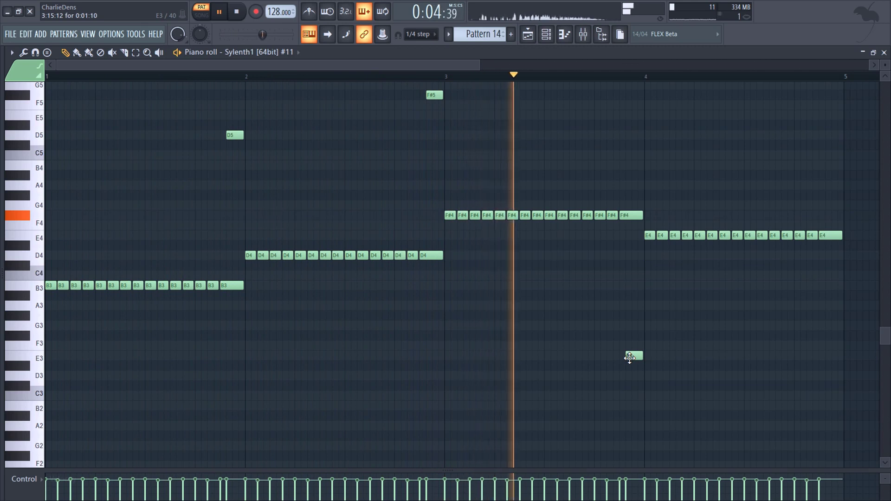
Add a short B2 note ending at the end of bar 4
left_click_drag(771, 355, 837, 415)
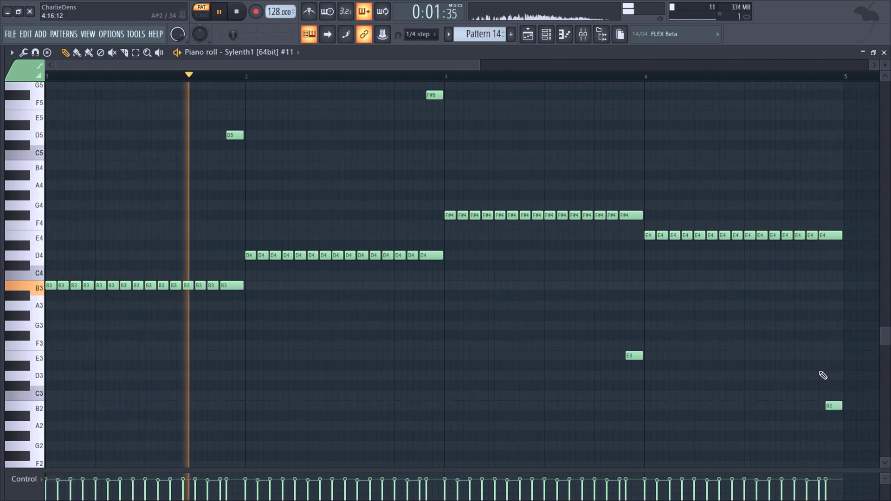
Raise the portamento time of the Sylenth1 #11 bass
left_click(546, 34)
left_click(231, 392)
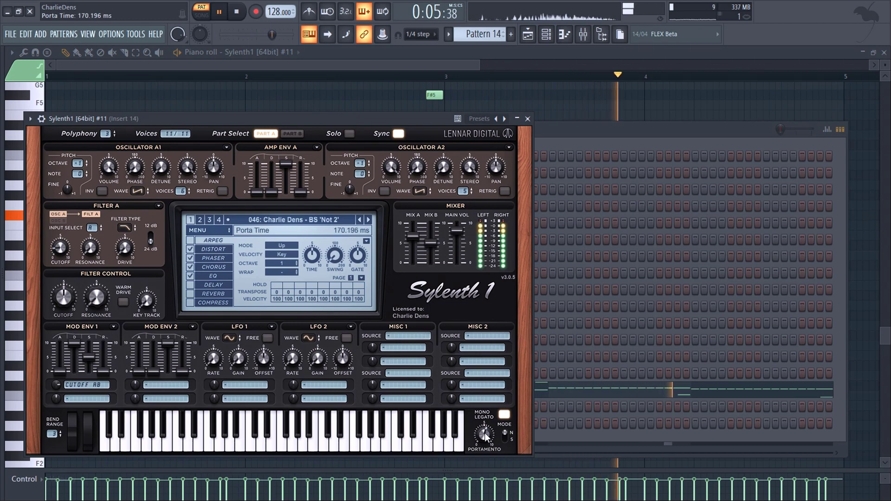
left_click_drag(485, 433, 485, 417)
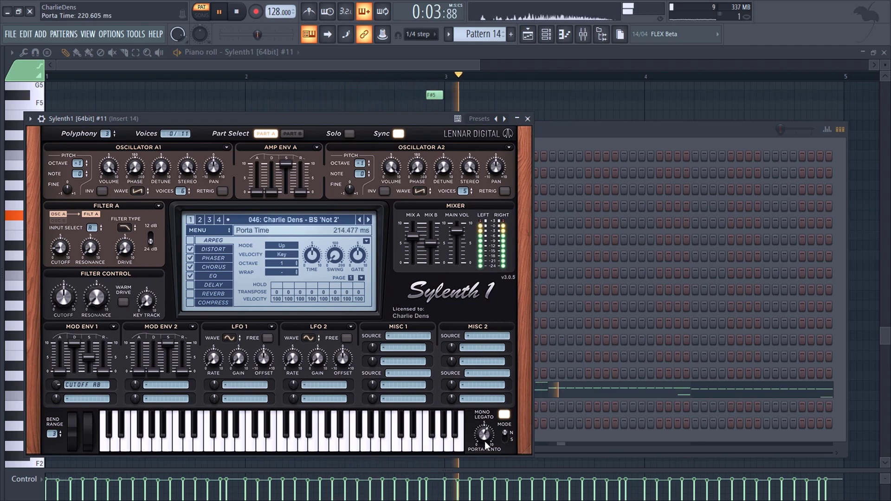
left_click(572, 129)
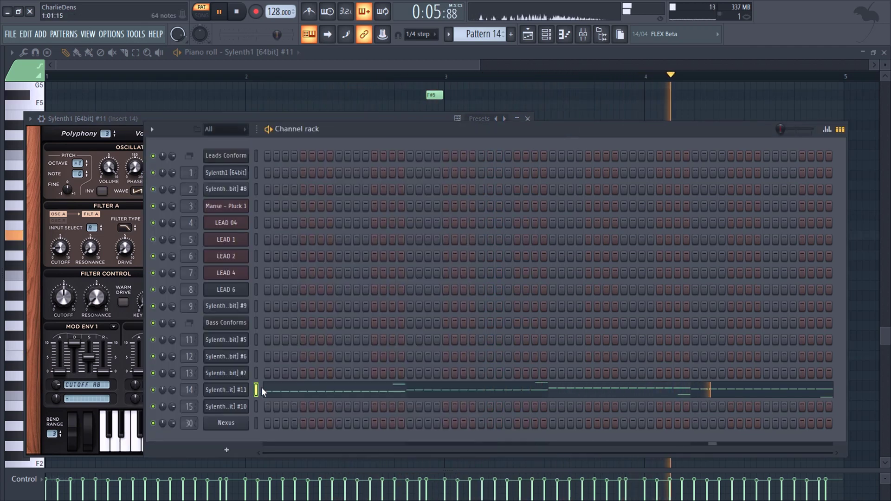
left_click(109, 121)
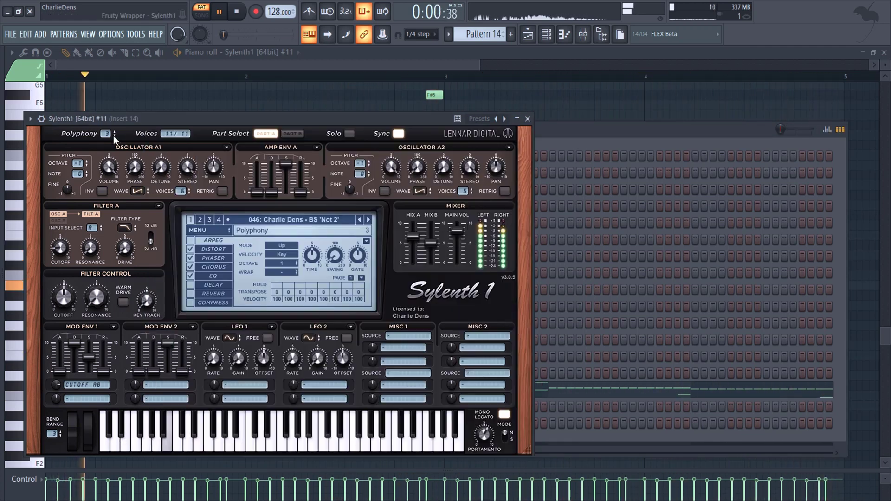
left_click_drag(485, 429, 486, 415)
left_click(570, 131)
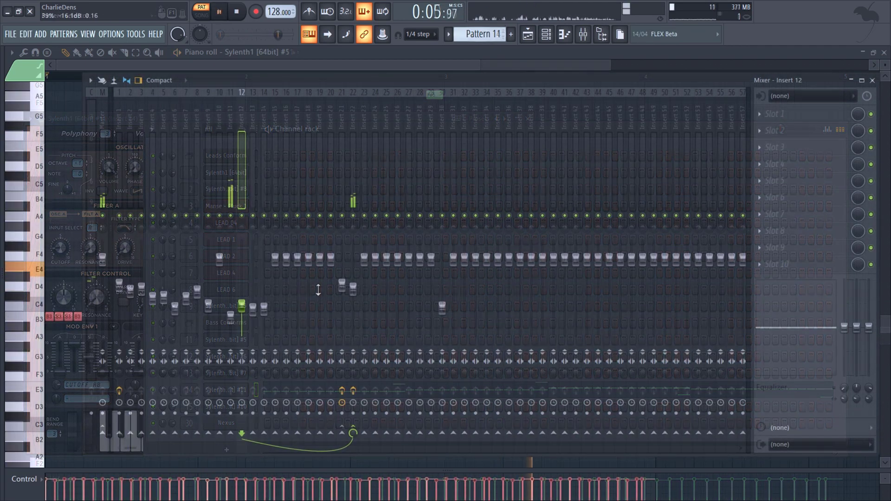
Load CamelCrusher into the first effect slot of the bass bus on mixer insert 22
left_click(814, 115)
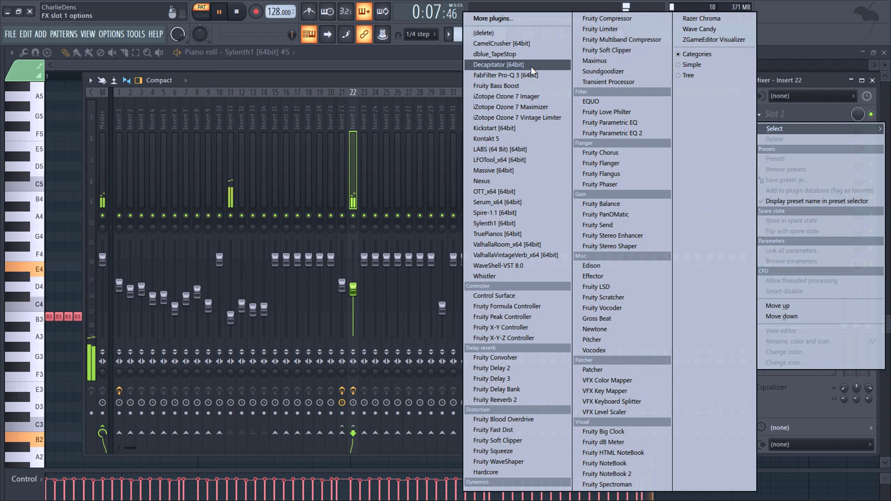
left_click(501, 43)
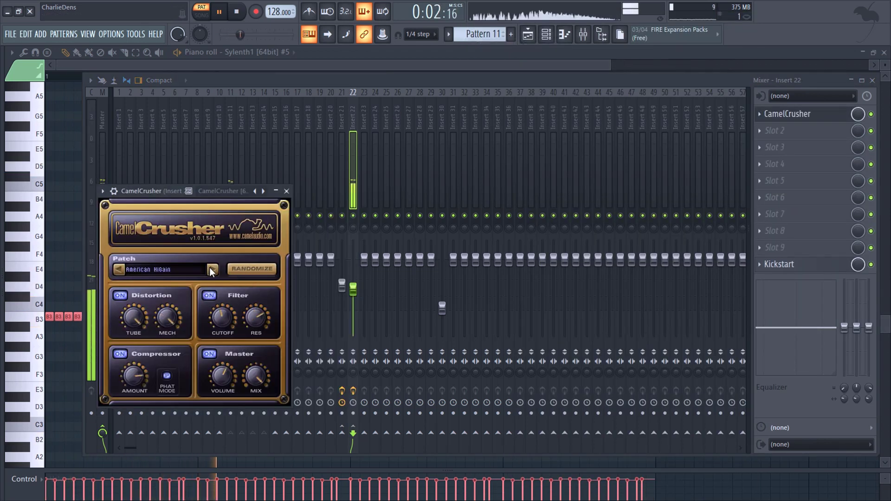
left_click(251, 268)
Add Fruity Parametric EQ 2 in slot 2 and make band 1 a steep high pass at about 111 Hz
left_click(780, 131)
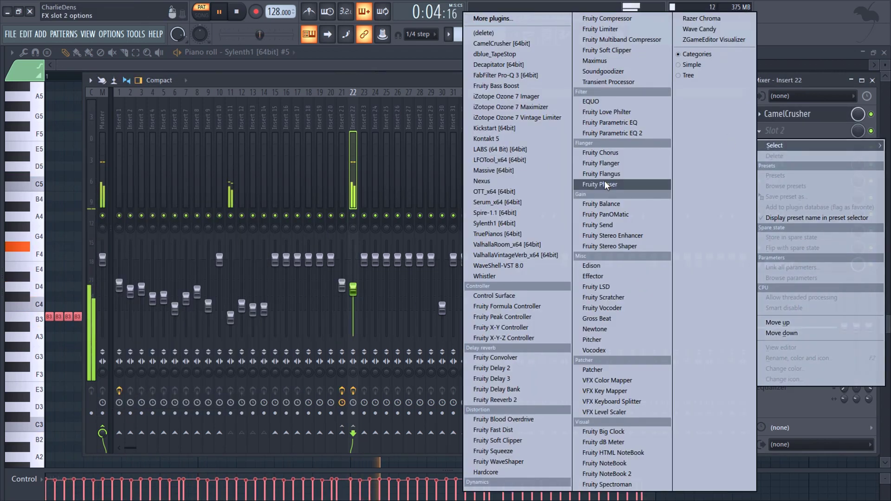
left_click(613, 133)
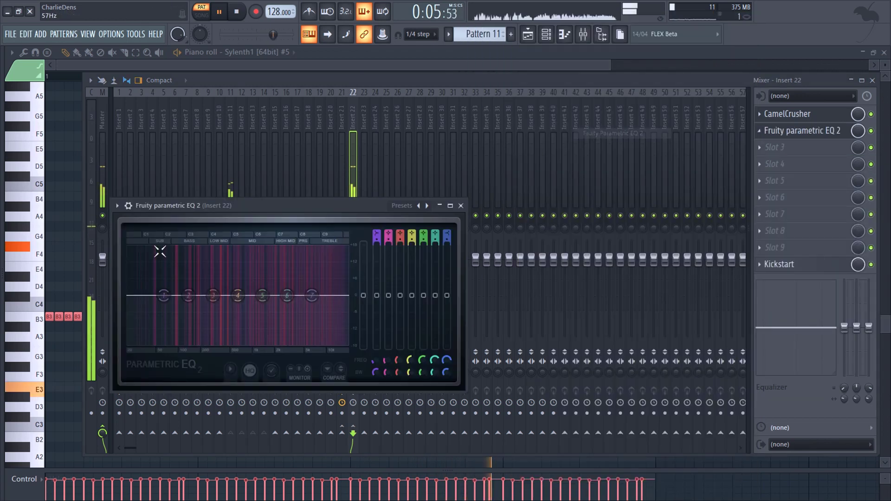
right_click(164, 295)
mouse_move(188, 326)
left_click(217, 356)
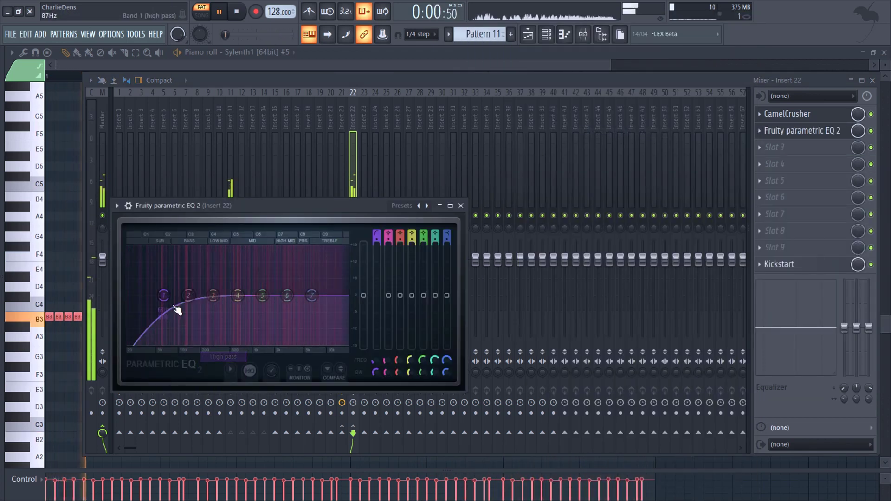
right_click(163, 295)
left_click(210, 335)
left_click_drag(164, 296, 181, 296)
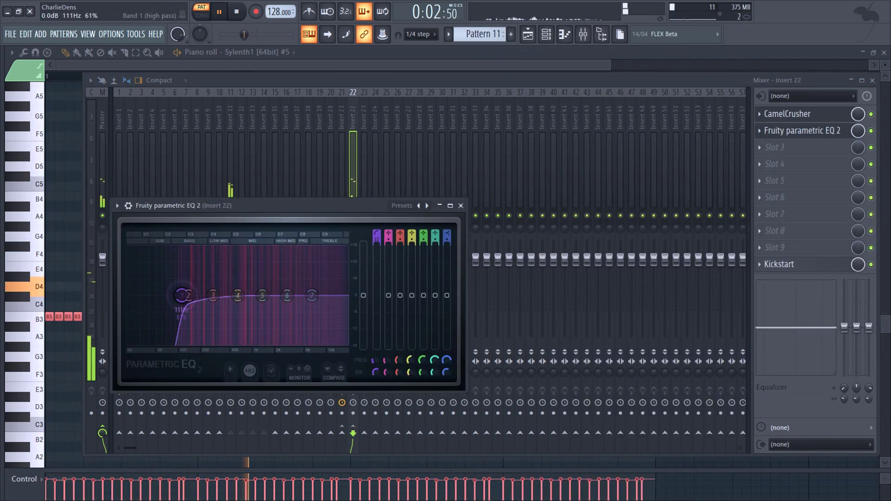
Switch to Pattern 12 and boost EQ band 5 by about 1.9 dB near 1508 Hz
scroll(483, 34, "up", 1)
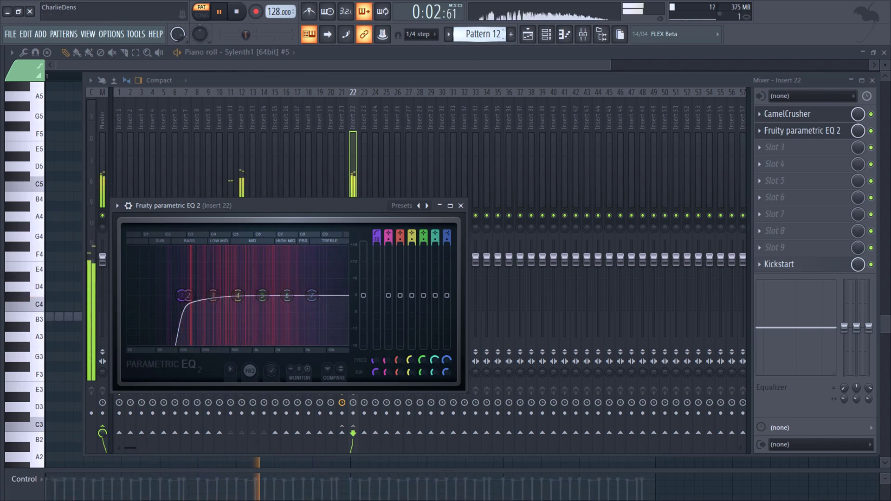
left_click_drag(263, 296, 264, 290)
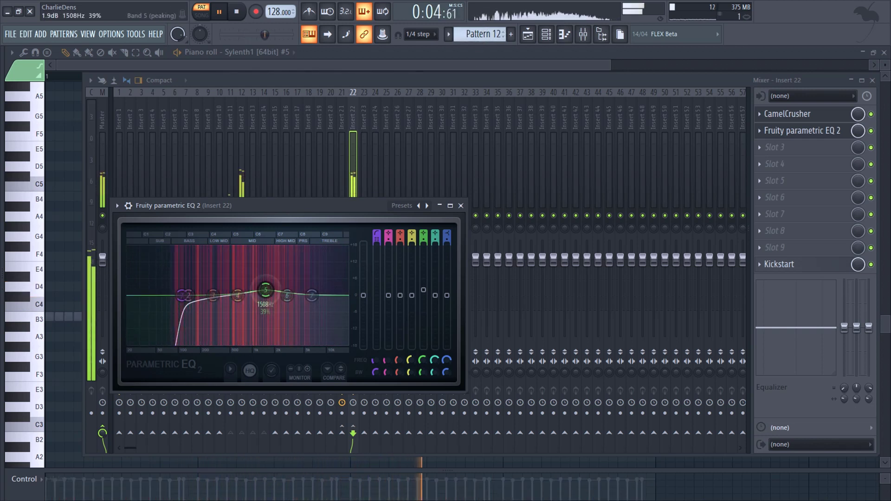
Make EQ band 7 a steep low pass with a higher cutoff and boost band 6 slightly
right_click(311, 297)
mouse_move(325, 329)
left_click(360, 335)
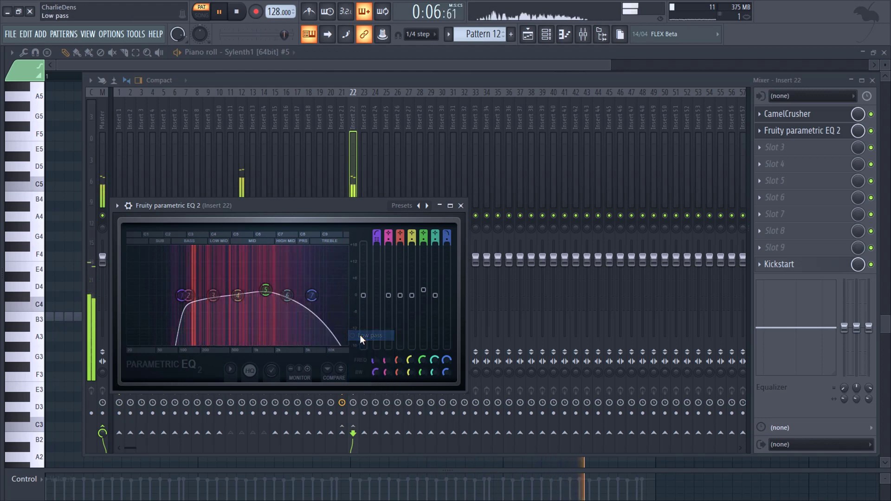
right_click(288, 296)
left_click(311, 296)
right_click(311, 297)
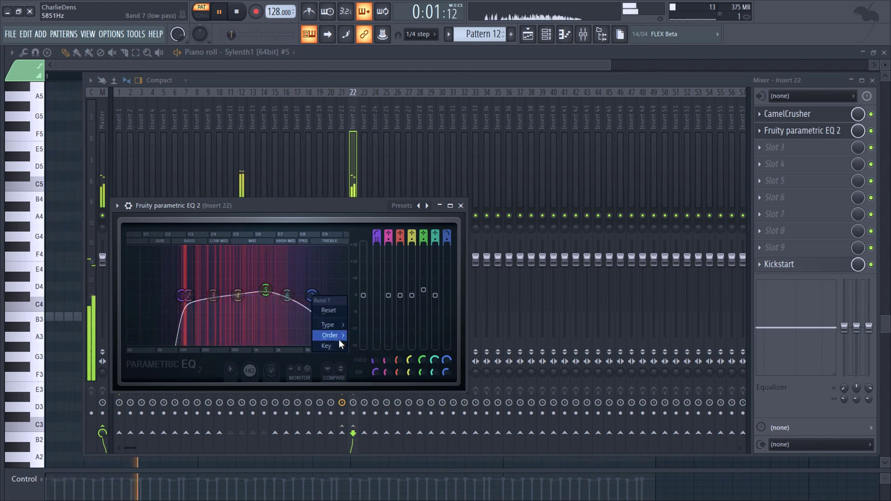
mouse_move(338, 339)
left_click(366, 336)
left_click_drag(312, 297, 292, 291)
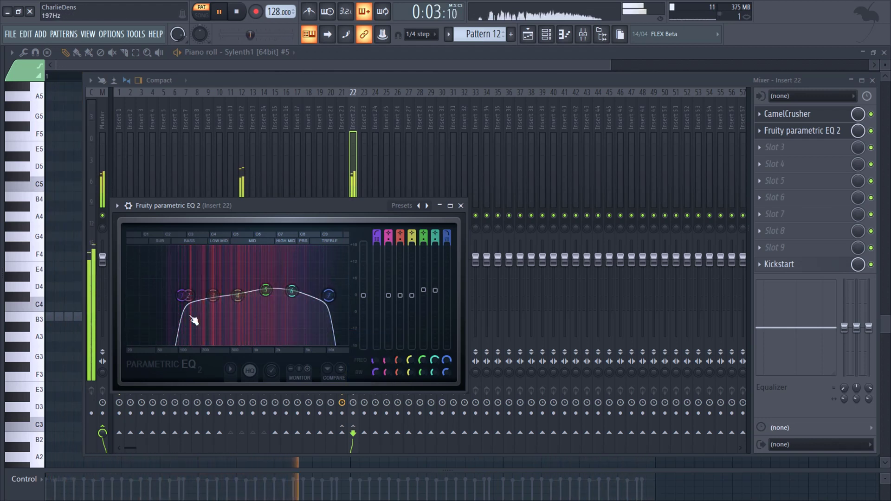
Raise the high-pass cutoff, dip band 2 about 0.8 dB near 206 Hz, ease the band 5 boost and audition Patterns 13 and 14
left_click_drag(182, 296, 201, 299)
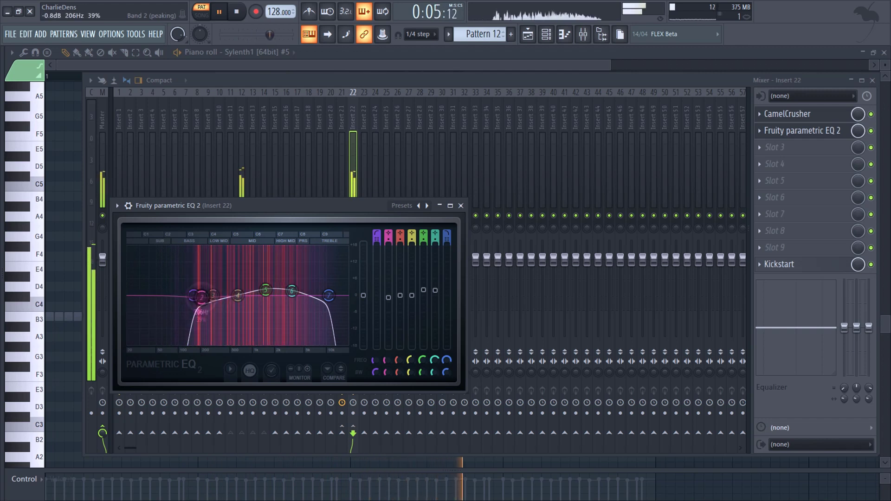
left_click_drag(265, 291, 267, 293)
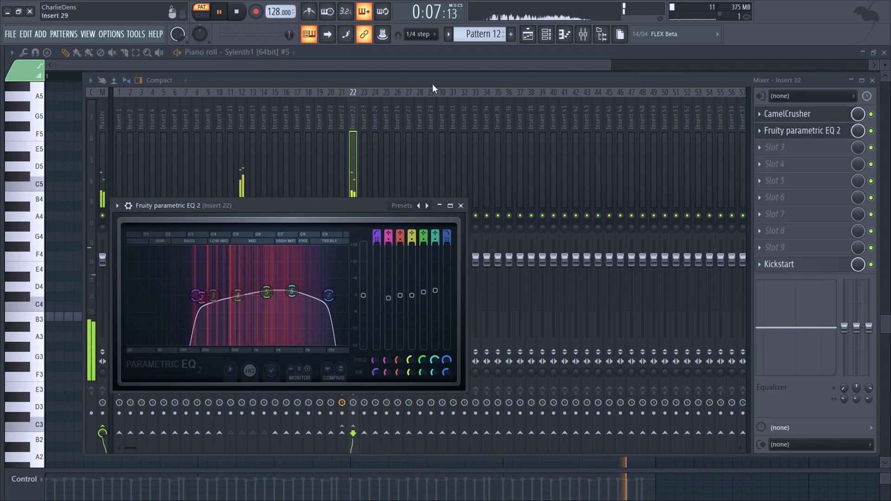
scroll(478, 35, "down", 1)
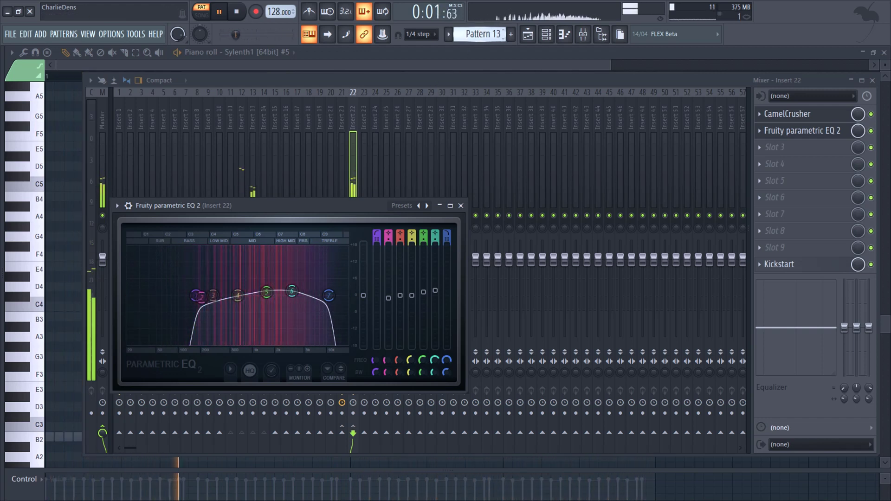
left_click_drag(480, 35, 481, 30)
left_click(350, 173)
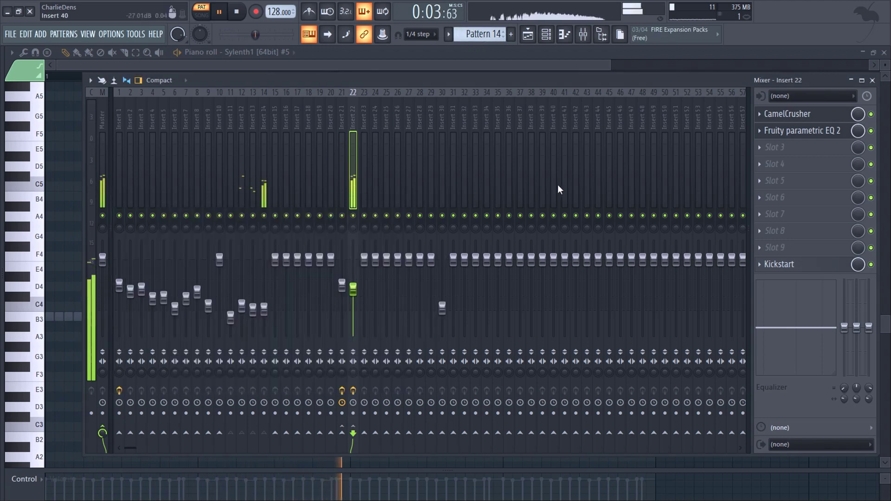
Load Effector into slot 8 of mixer insert 22
left_click(799, 230)
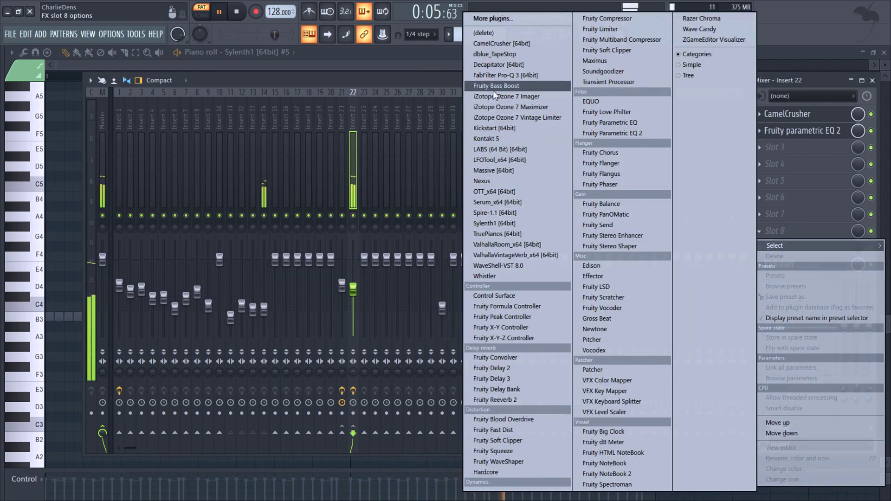
left_click(597, 266)
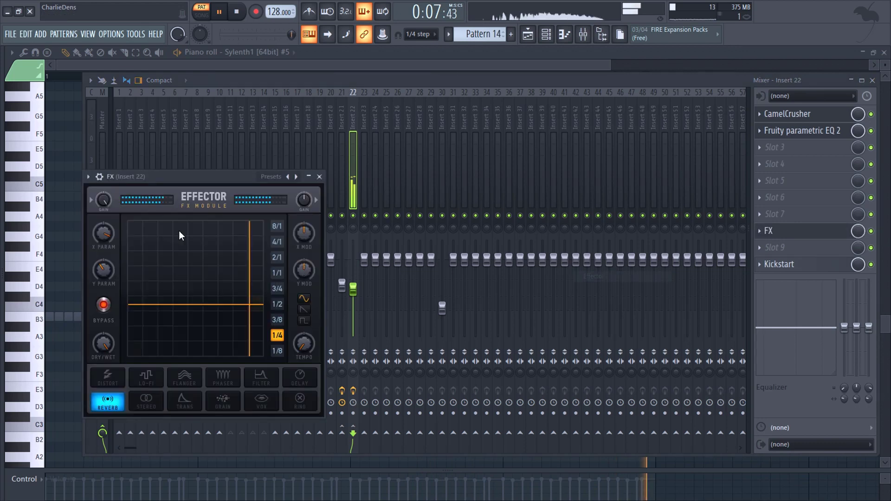
Try the Bas Roll 1 and IM Roll presets in Effector
left_click(88, 177)
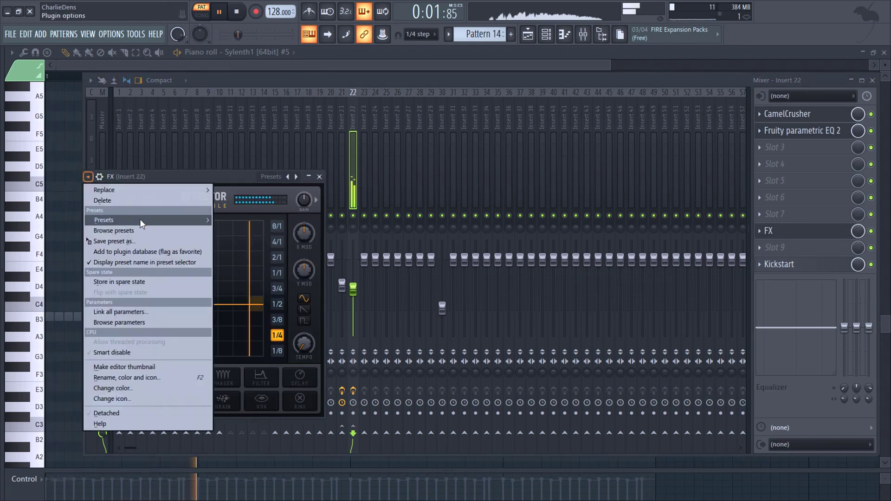
left_click(235, 223)
left_click(88, 177)
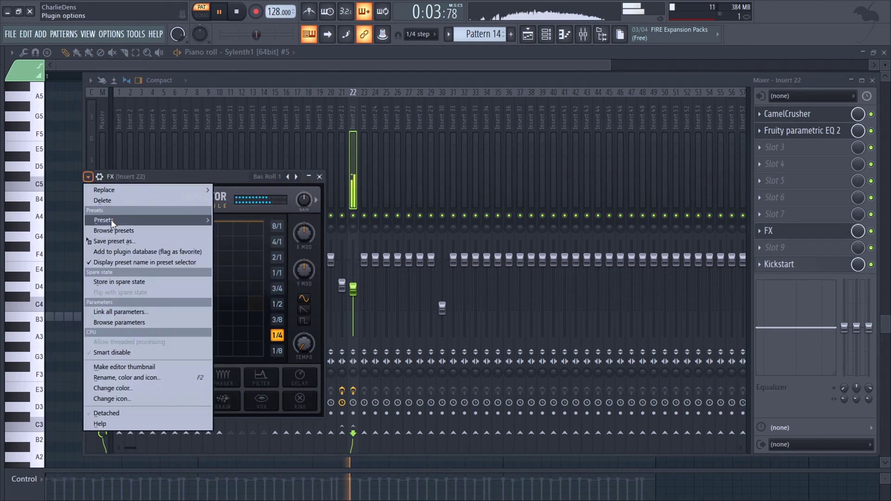
mouse_move(112, 220)
left_click(225, 226)
Load the ROLLING BASS preset in Effector and lower the FX slot's mix level to 20%
left_click(88, 177)
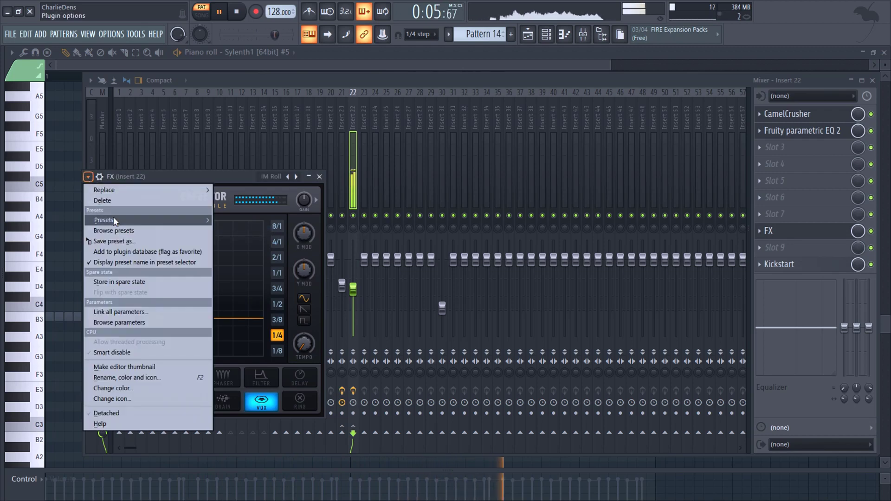
left_click(247, 228)
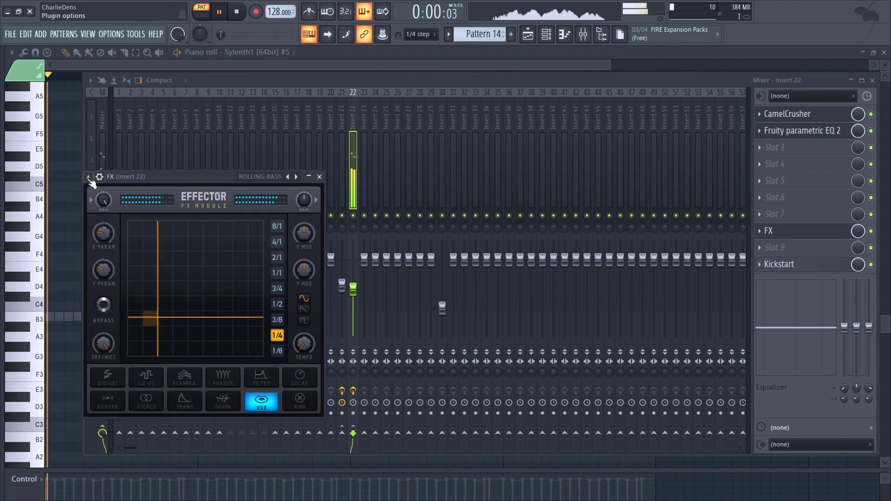
left_click(88, 177)
left_click(87, 177)
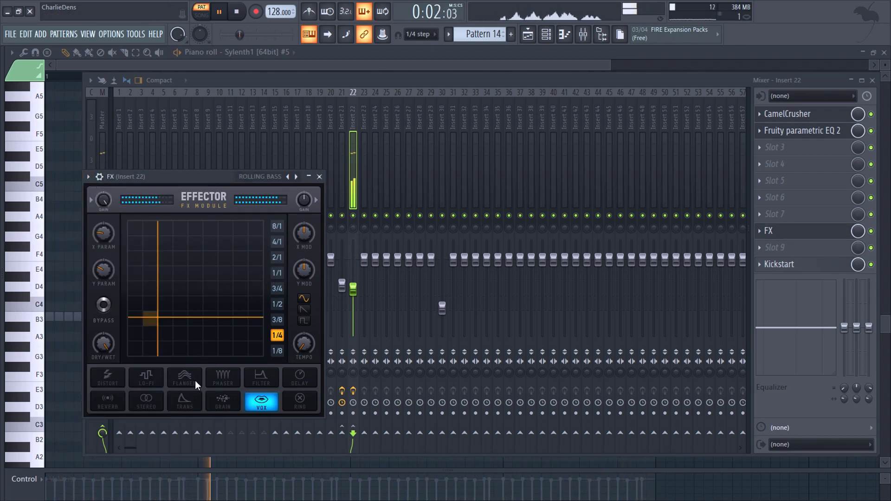
mouse_move(860, 231)
left_mouse_down()
mouse_move(861, 246)
mouse_move(861, 235)
left_mouse_up()
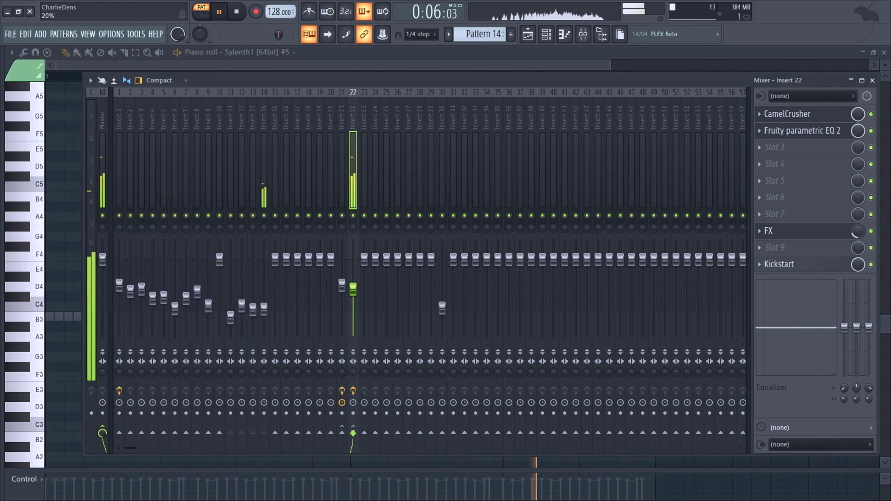
Place four Pattern 11 clips back to back on playlist Track 11 across bars 1 to 16
left_click_drag(477, 37, 477, 44)
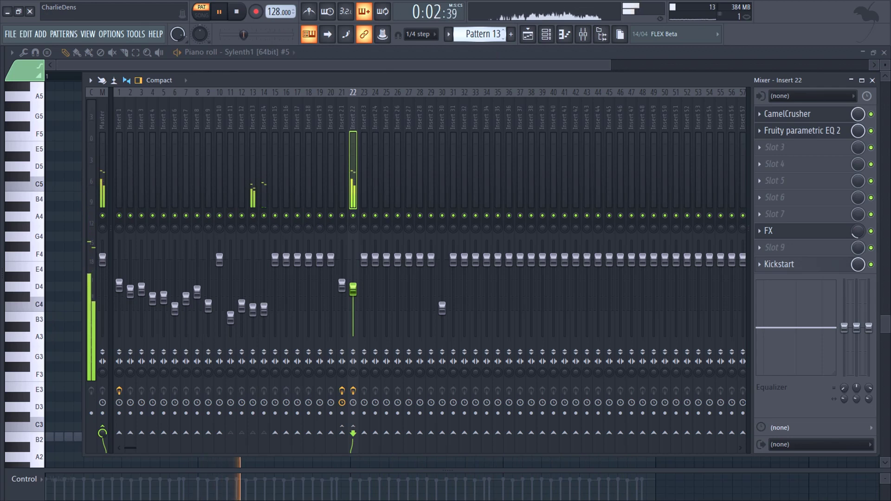
left_click(528, 34)
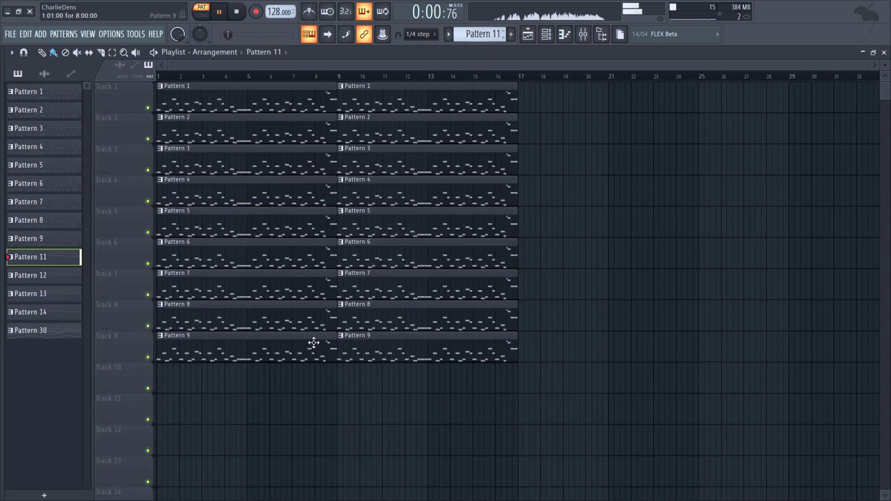
mouse_move(161, 412)
left_mouse_down()
mouse_move(401, 407)
mouse_move(450, 414)
left_mouse_up()
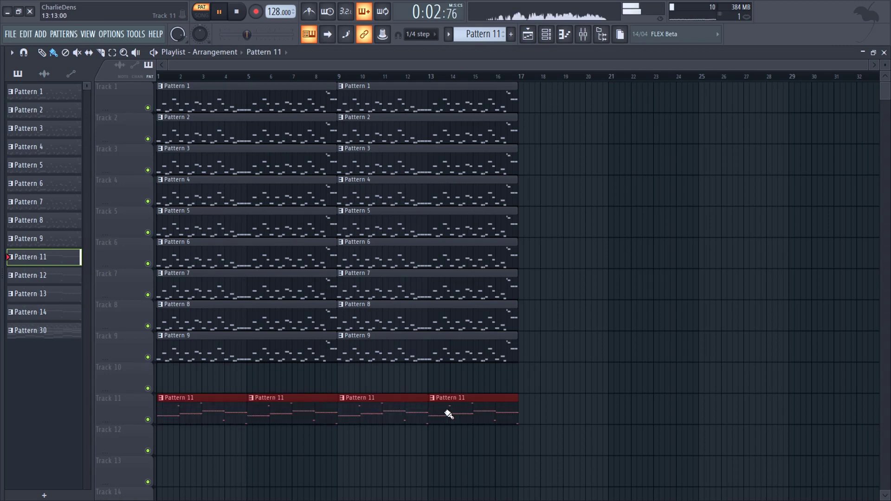
Place four Pattern 12 clips on playlist Track 12 across bars 1 to 16 and set the snap to Line
scroll(434, 351, "down", 5)
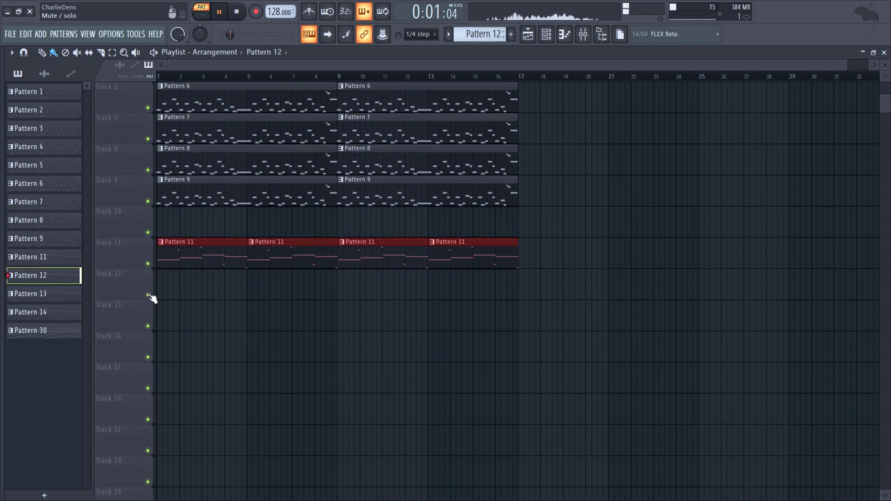
left_click_drag(164, 290, 481, 283)
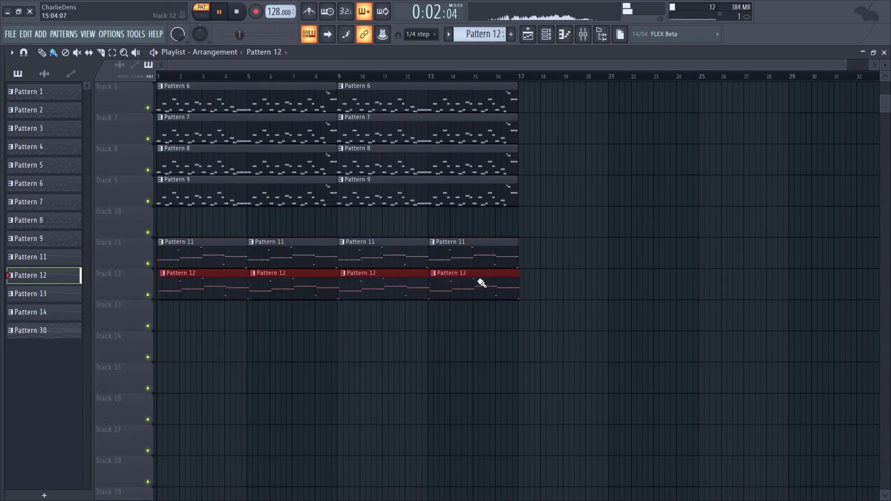
left_click(431, 35)
left_click(418, 47)
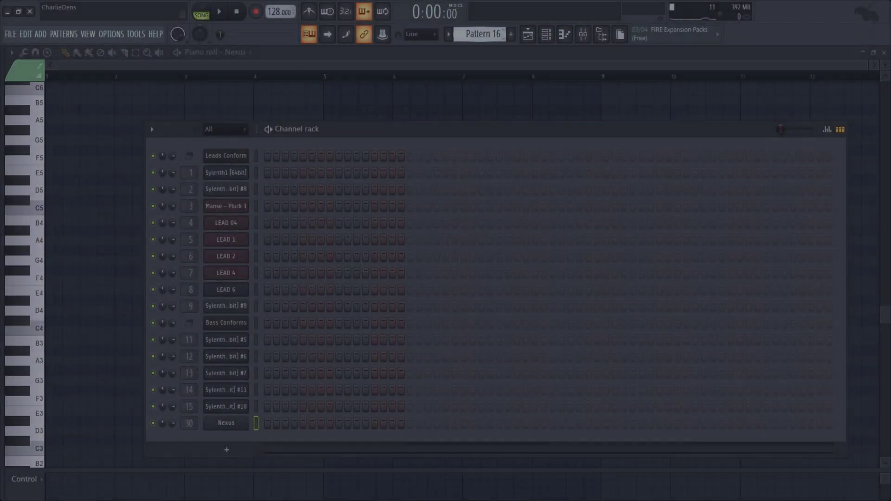
Add the Chords Conform channel preset from the Charlie Progressive House presets to the channel rack
key("alt+F8")
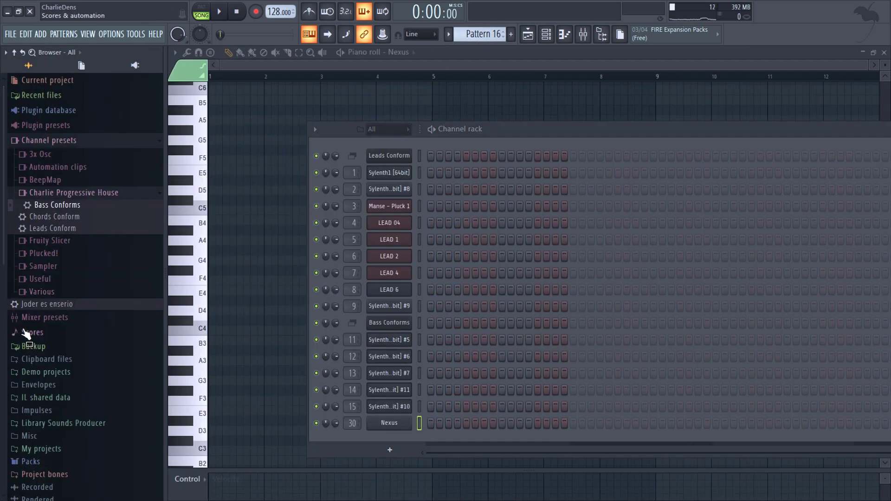
left_click_drag(182, 230, 233, 437)
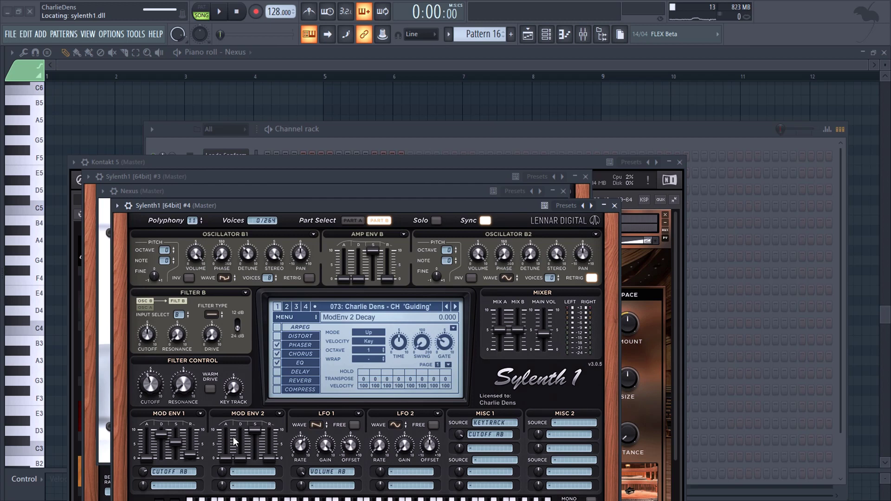
left_click(336, 143)
scroll(327, 394, "down", 1)
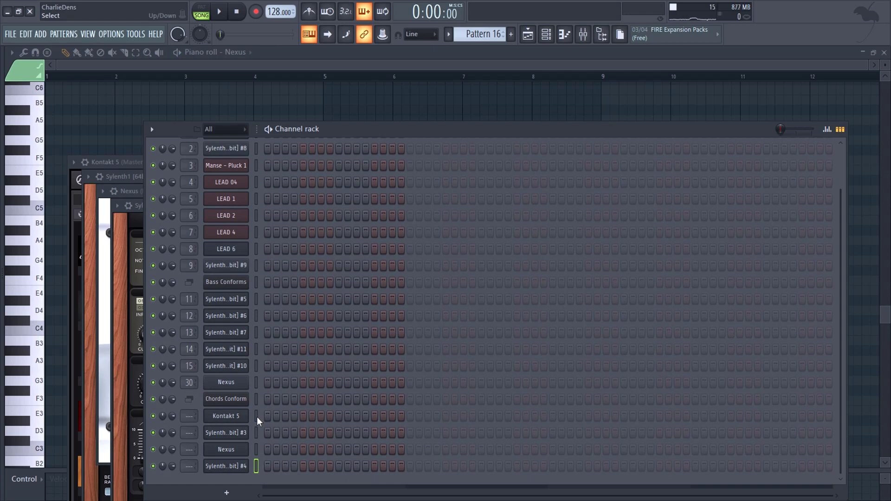
Enter the eight-bar chord progression in the Kontakt 5 channel and paste it into the Nexus chord channel in Pattern 17
left_click(257, 416)
right_click(215, 416)
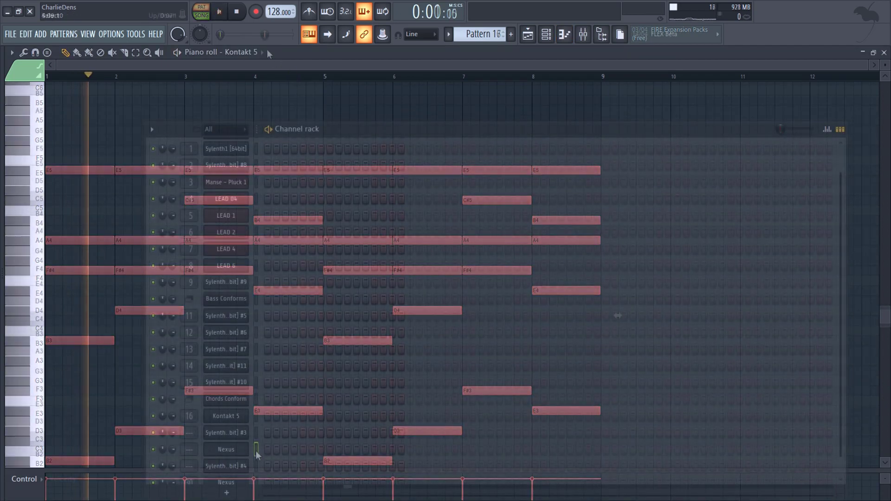
key("ctrl+v")
scroll(352, 341, "down", 1)
key("space")
key("space")
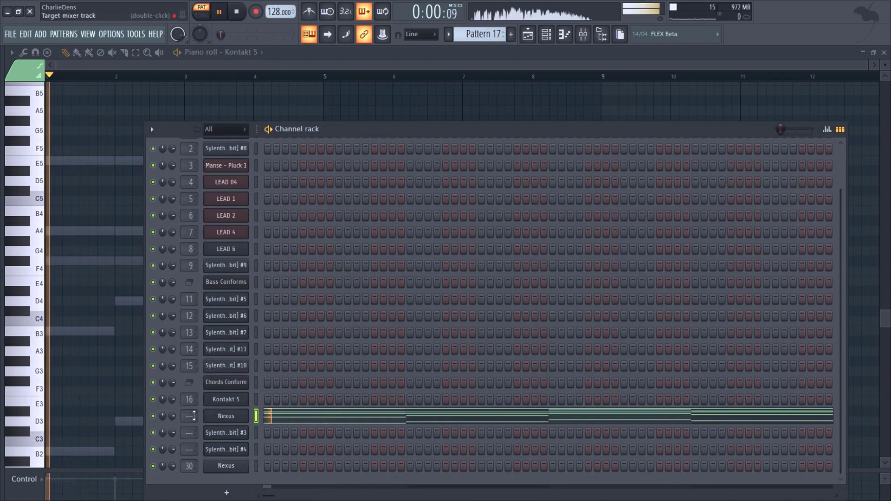
Route the Nexus chord channel to mixer track 17 and lower that track's volume fader
left_click_drag(191, 416, 191, 380)
left_click(192, 416)
left_click_drag(298, 259, 298, 311)
Select mixer Inserts 16 to 20 and route them to Insert 24 only
left_click(289, 190, "ctrl")
left_click(308, 189, "ctrl")
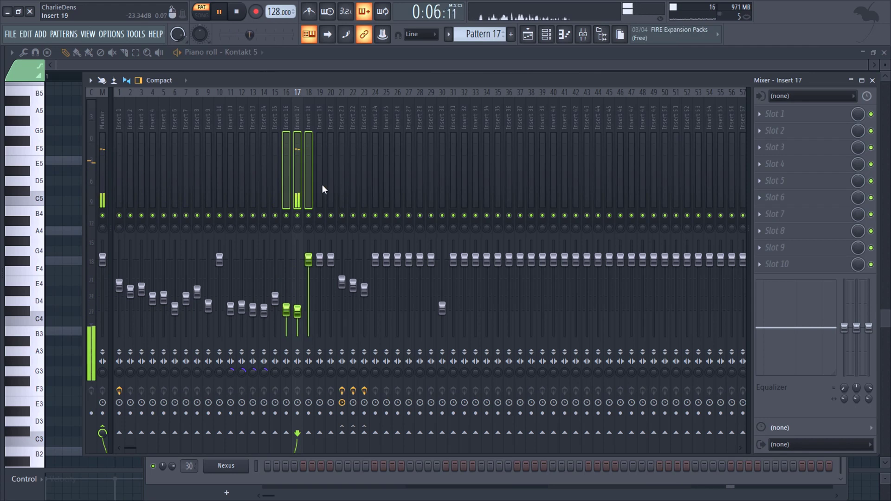
left_click(319, 178, "ctrl")
left_click(329, 179, "ctrl")
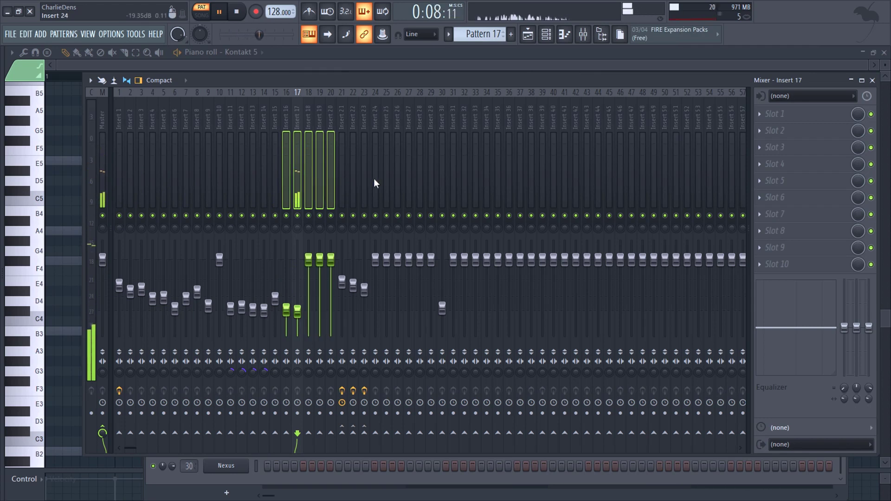
left_click(375, 179, "ctrl")
right_click(375, 180)
mouse_move(417, 177)
left_click(506, 202)
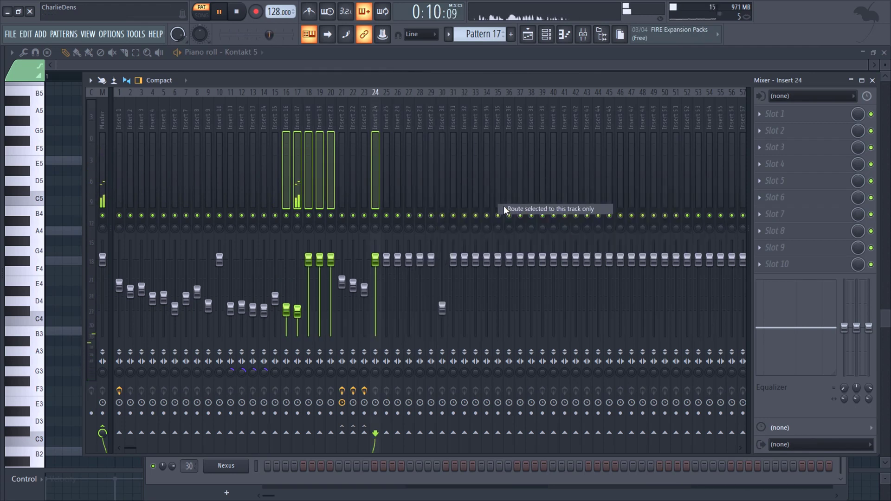
Load OTT on Insert 24 with 19% depth, 6.2 dB in gain and 3.9 dB out gain, and raise the track's fader slightly
left_click(372, 185)
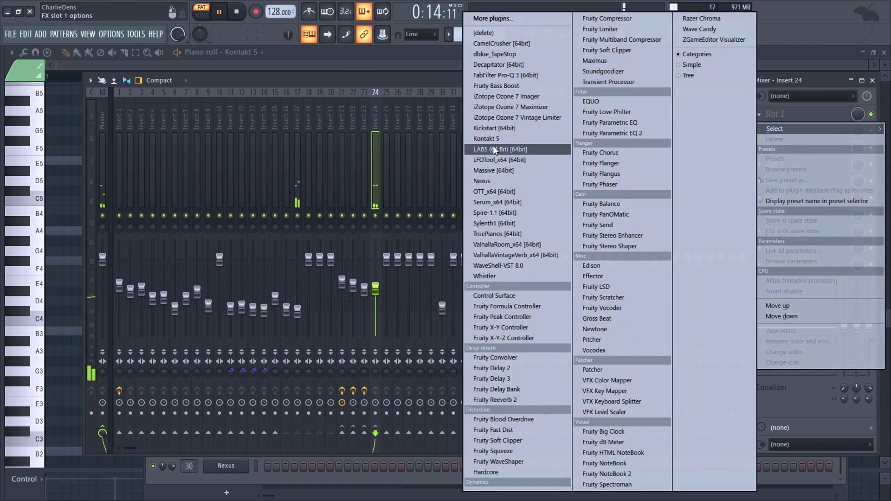
left_click(490, 191)
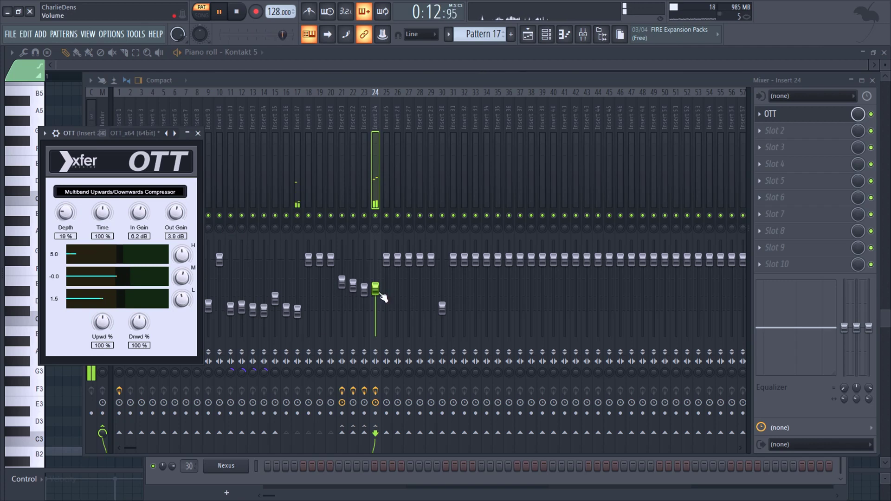
left_click_drag(383, 297, 383, 285)
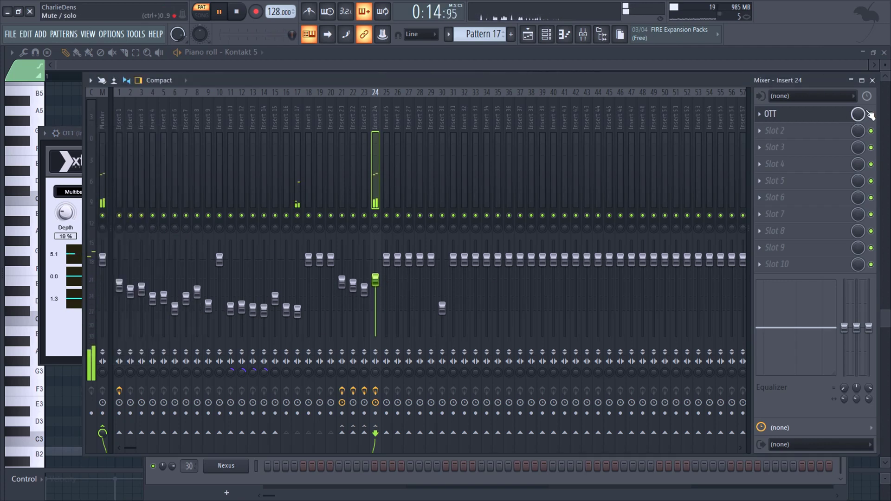
Load Kickstart in slot 10 of Insert 24 and pick the second curve in the lower row of shapes
left_click(773, 264)
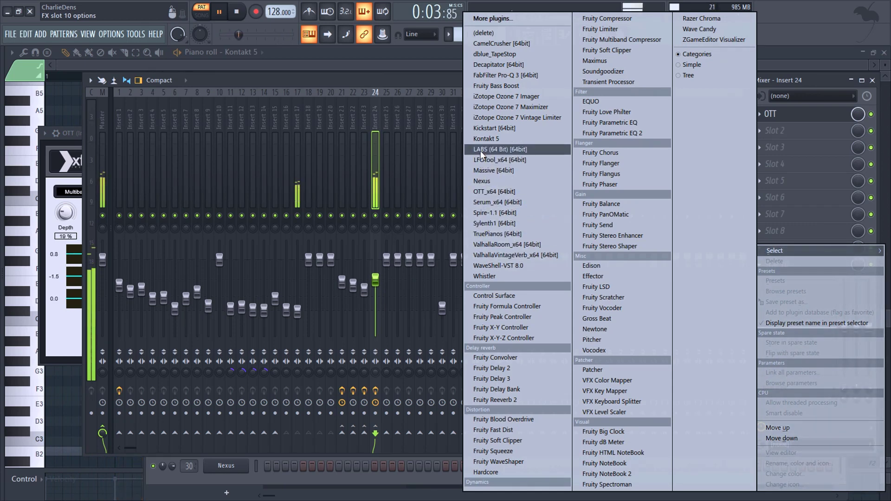
left_click(481, 127)
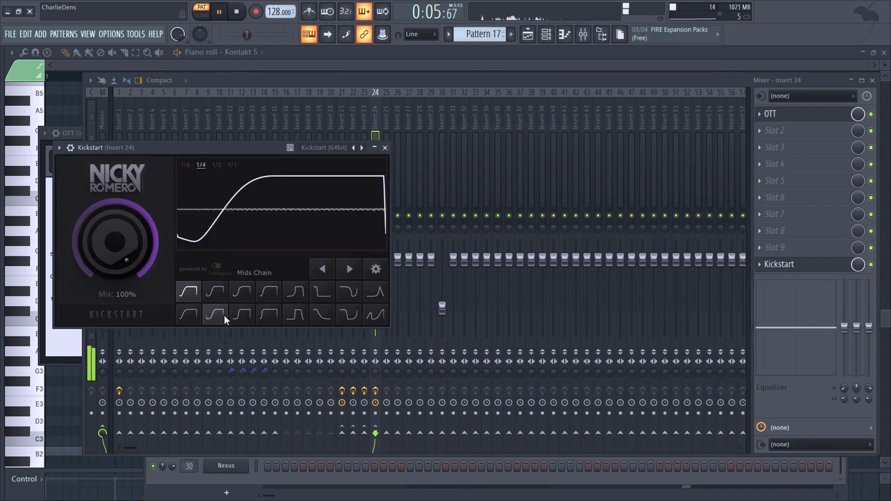
left_click(224, 315)
left_click(385, 148)
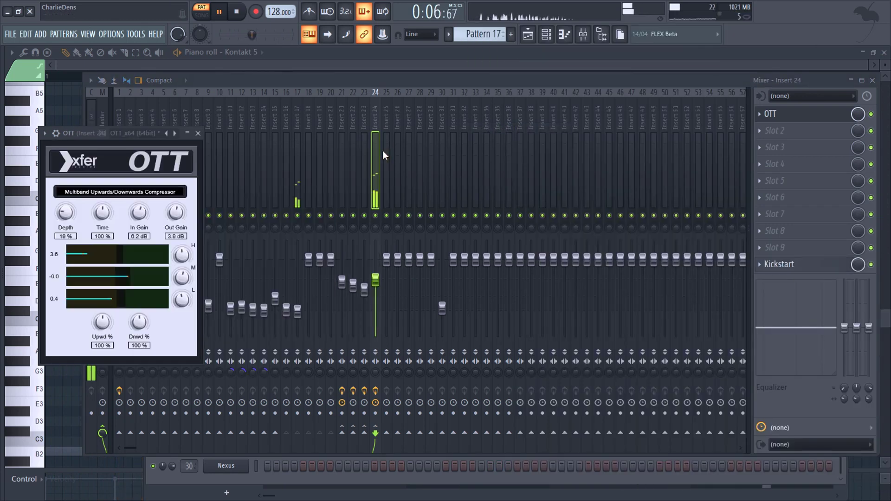
left_click(302, 316)
left_click(377, 193)
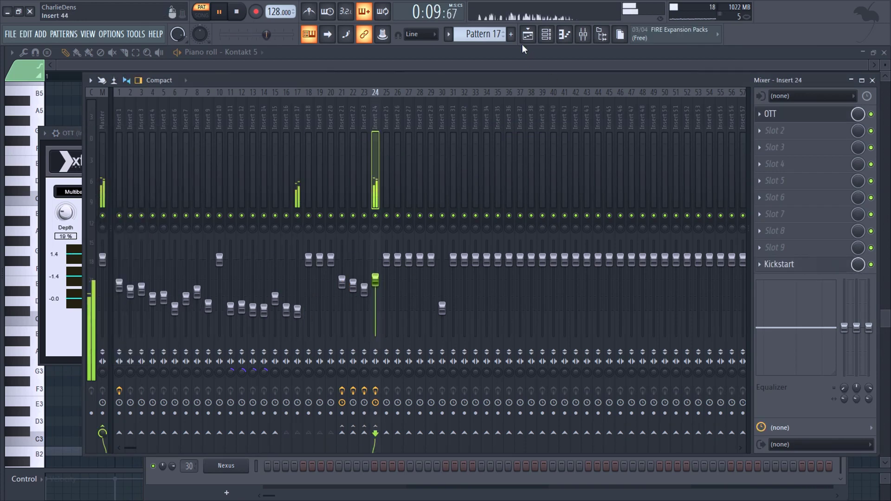
Examine the preset used by the Nexus chord layer and listen to its chords
left_click(545, 35)
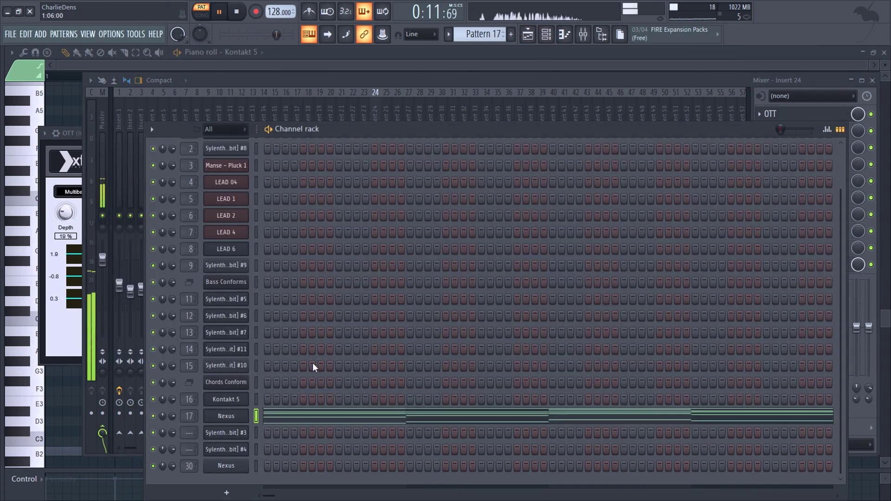
key("space")
left_click(233, 415)
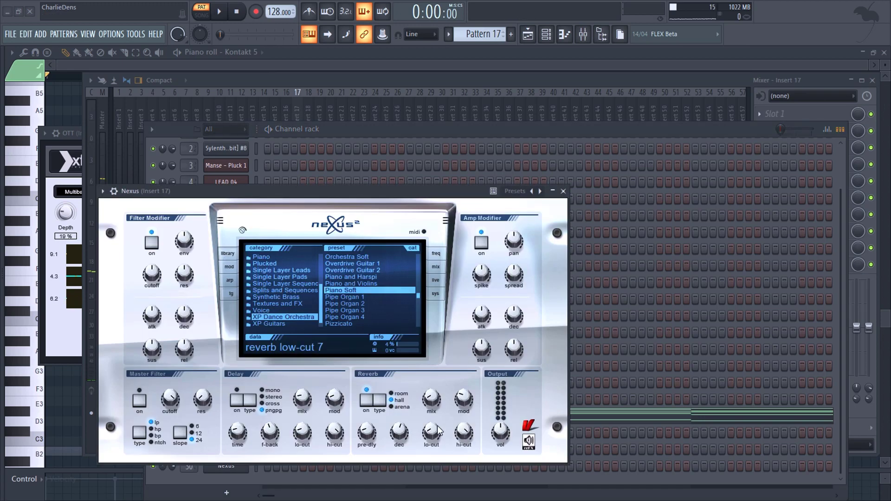
left_click(398, 126)
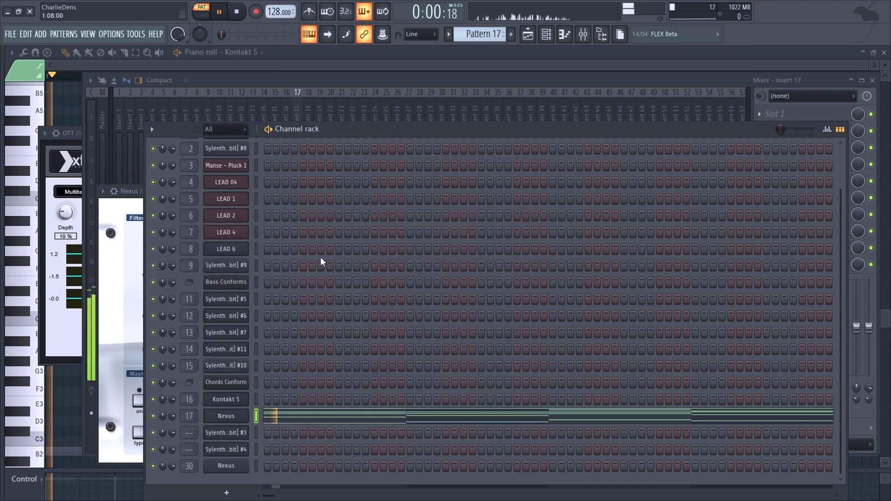
key("space")
Create Pattern 18 and paste the chord notes into the Sylenth1 #3 channel
key("F4")
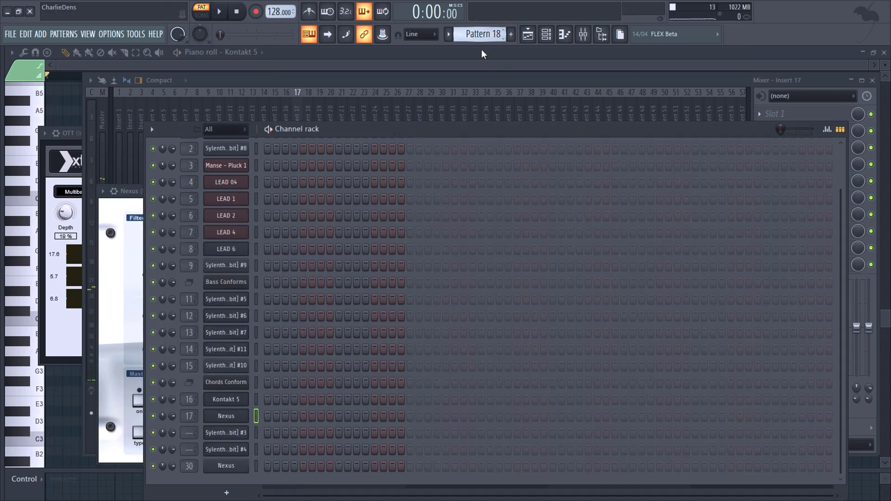
left_click(258, 434)
key("ctrl+v")
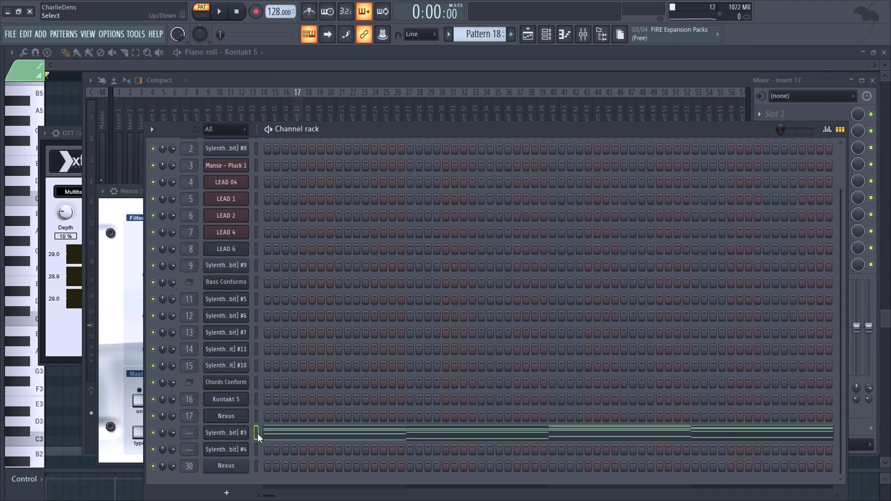
Route Sylenth1 #3 to mixer track 18 and lower the volume faders of Inserts 16, 17 and 18
key("space")
left_click_drag(195, 433, 195, 395)
key("space")
scroll(189, 432, "down", 4)
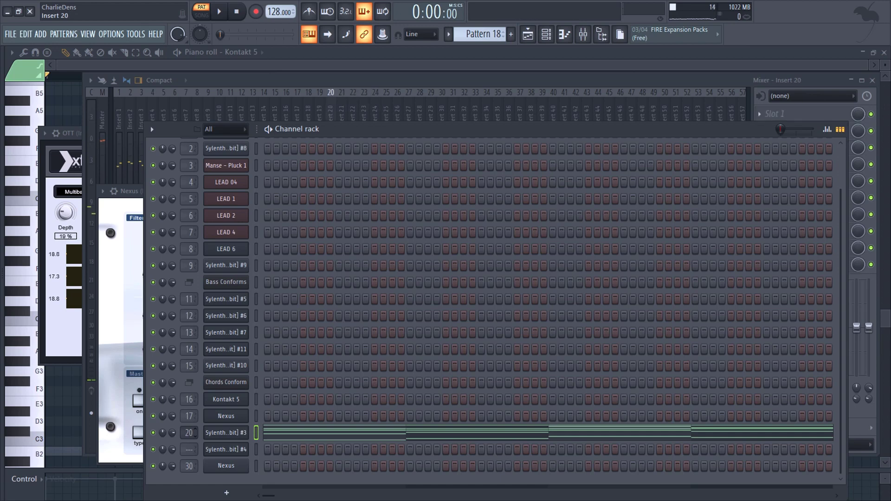
left_click(189, 433)
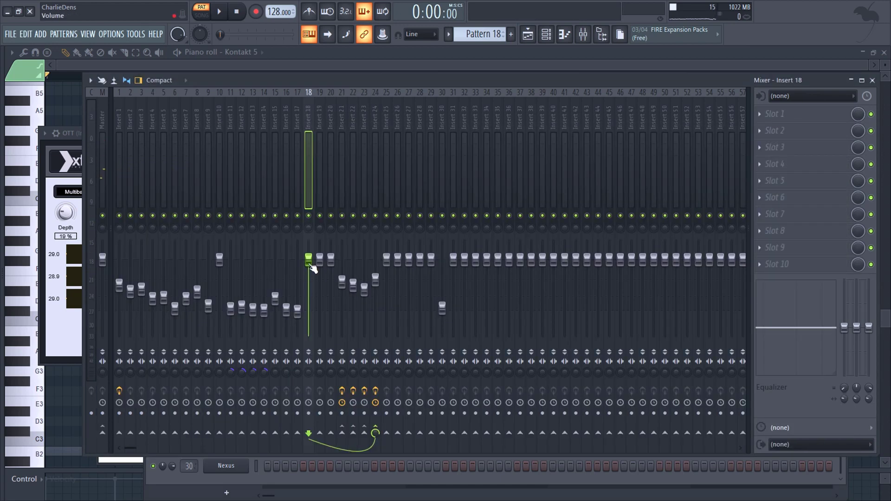
key("Left")
key("Left")
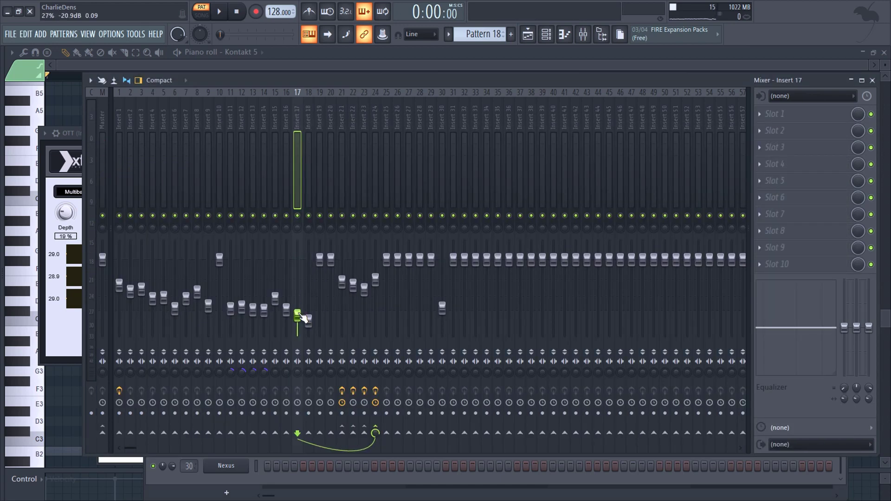
scroll(480, 35, "up", 1)
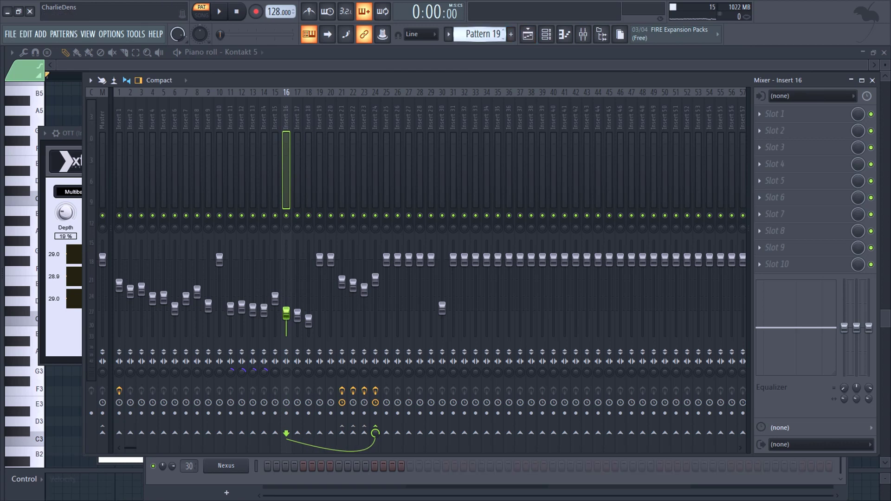
Paste the chord notes into the Sylenth1 #4 channel in Pattern 19
left_click(546, 34)
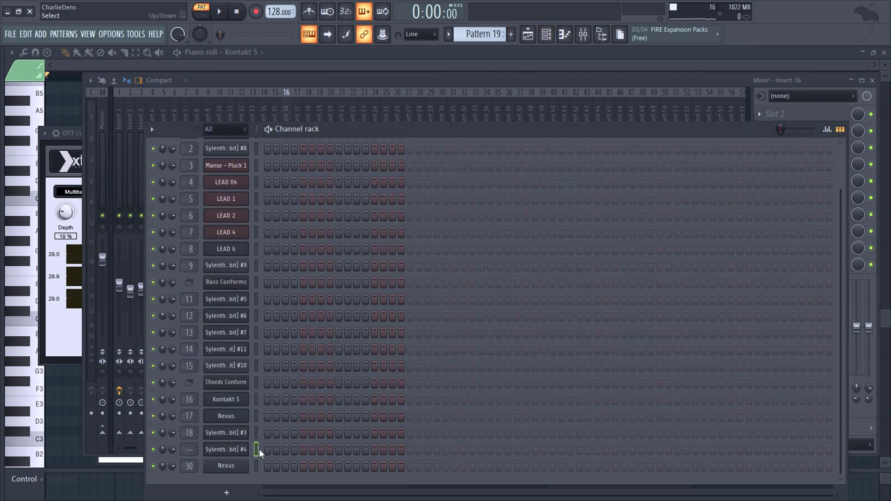
left_click(232, 450)
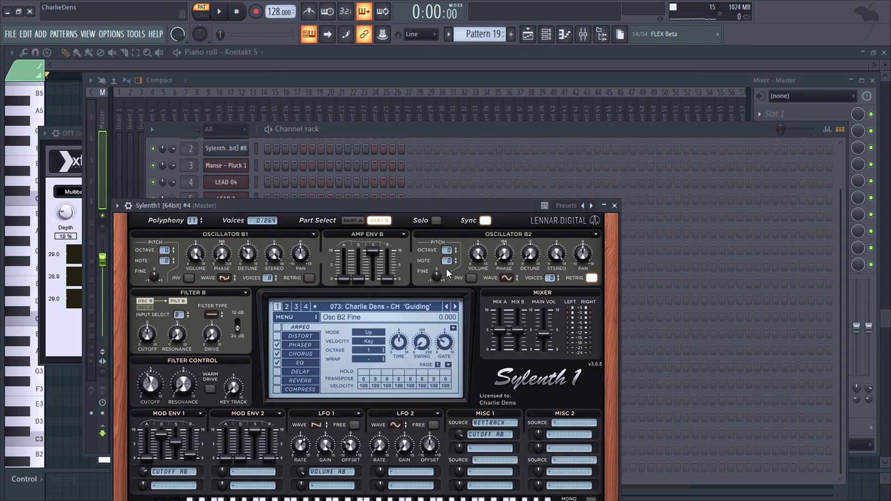
left_click(394, 129)
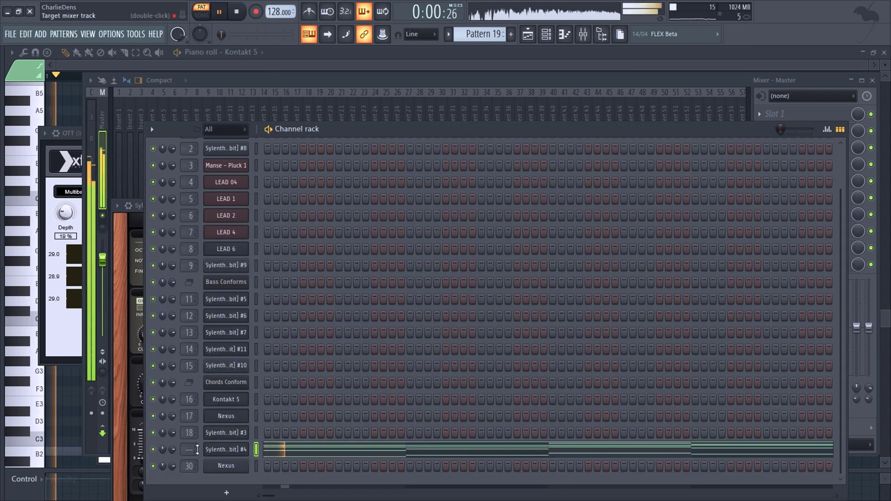
Route Sylenth1 #4 to mixer track 19 and lower the Insert 19 fader to about the level of Insert 18
left_click(330, 112)
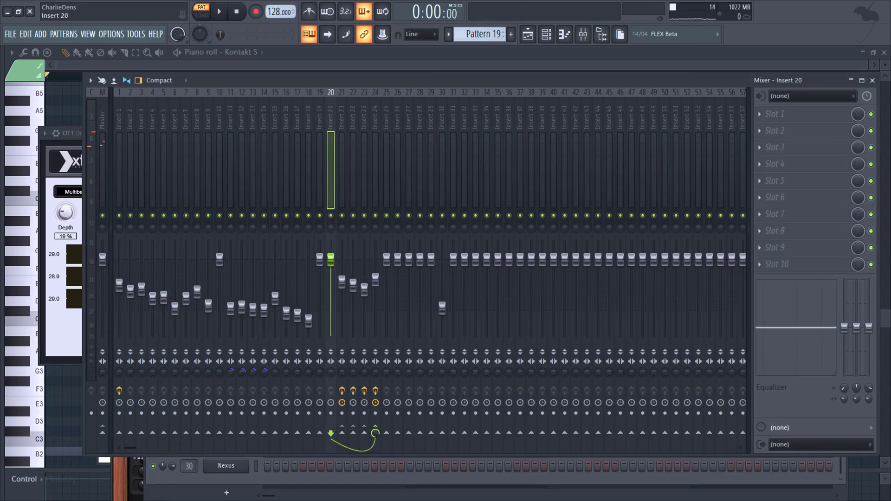
key("Left")
key("space")
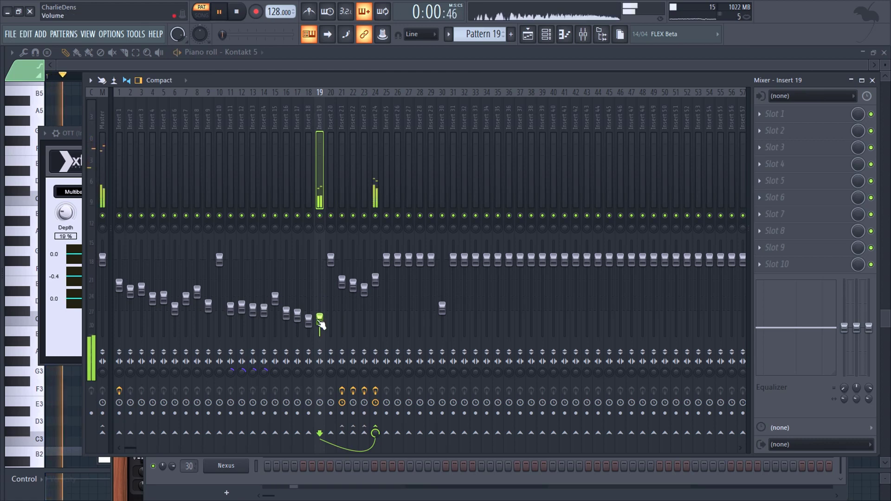
left_click_drag(319, 317, 319, 323)
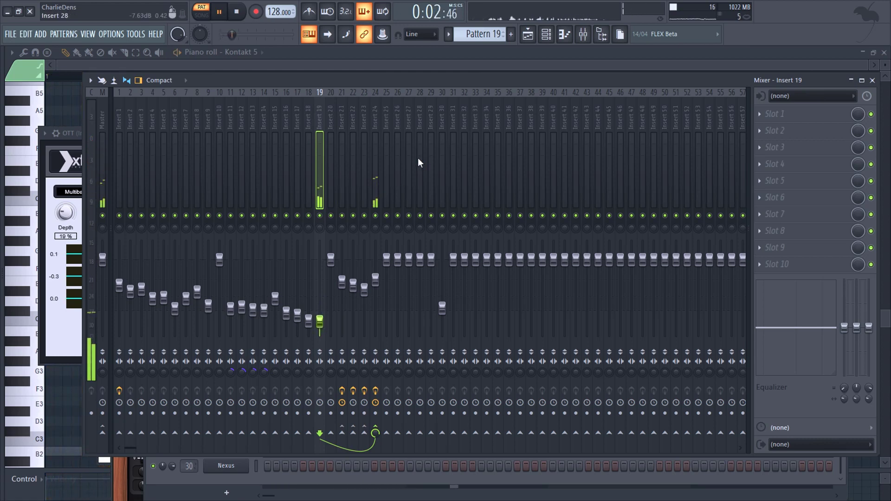
left_click(545, 37)
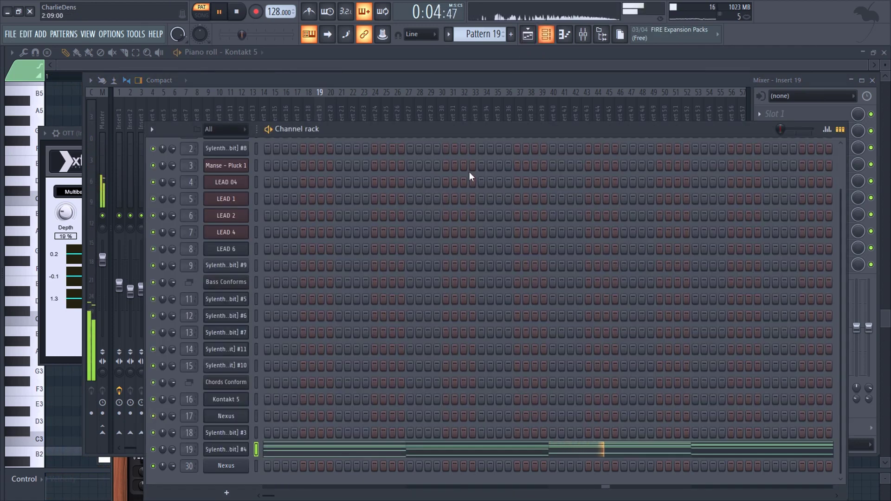
double_click(190, 449)
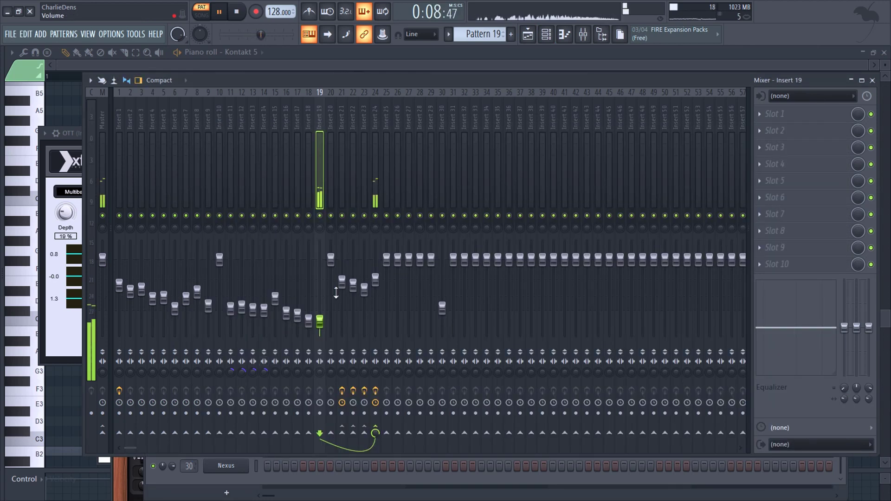
Load Fruity parametric EQ 2 in slot 2 of the chord bus on Insert 24
scroll(483, 35, "up", 1)
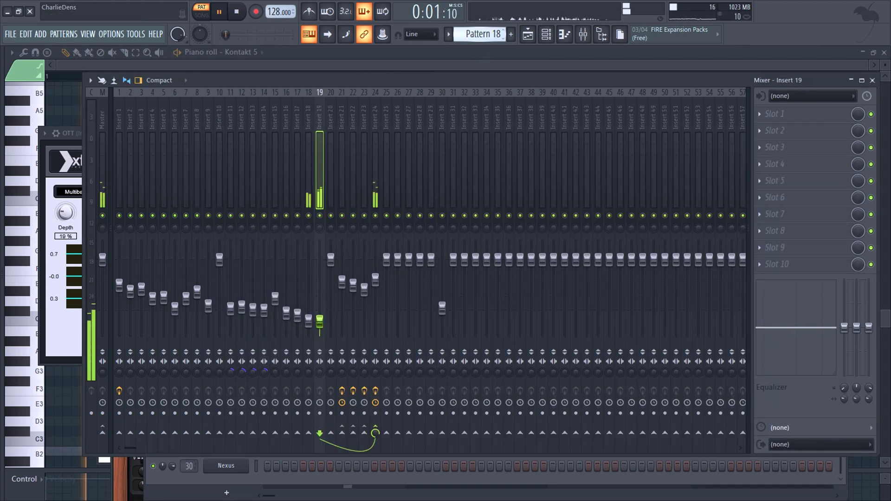
left_click(376, 185)
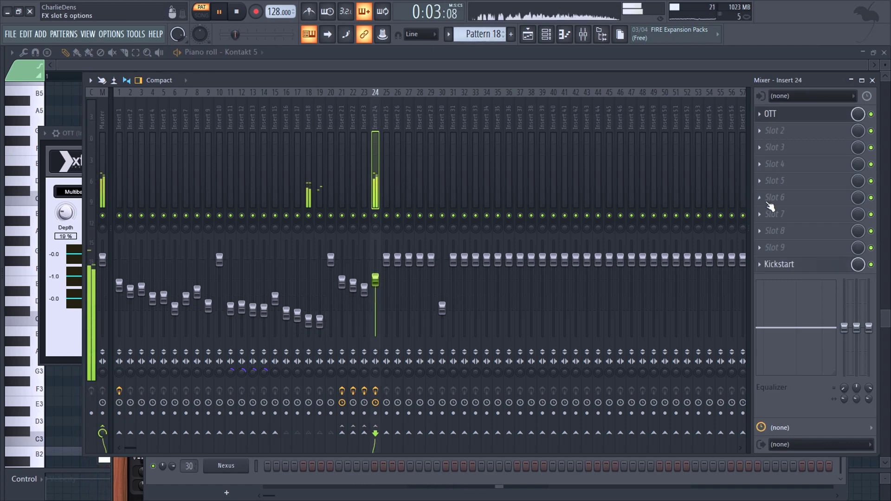
left_click(789, 140)
left_click(618, 140)
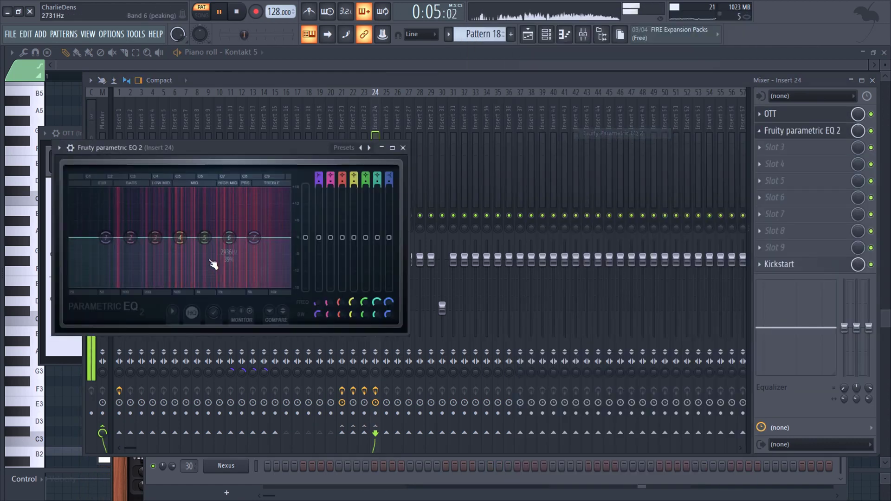
Shape the Insert 24 EQ with a Steep 8 high pass on band 1, a slight dip on band 2 and a slight lift on band 7
right_click(105, 237)
mouse_move(121, 269)
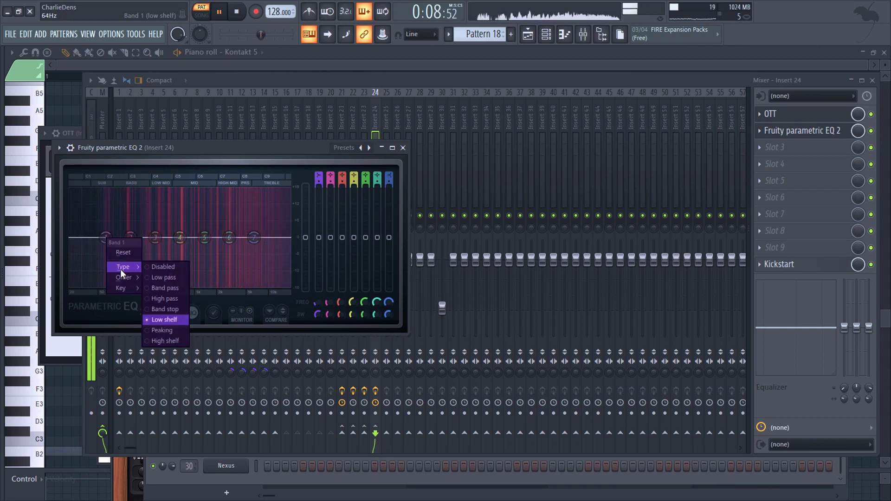
left_click(160, 287)
right_click(106, 238)
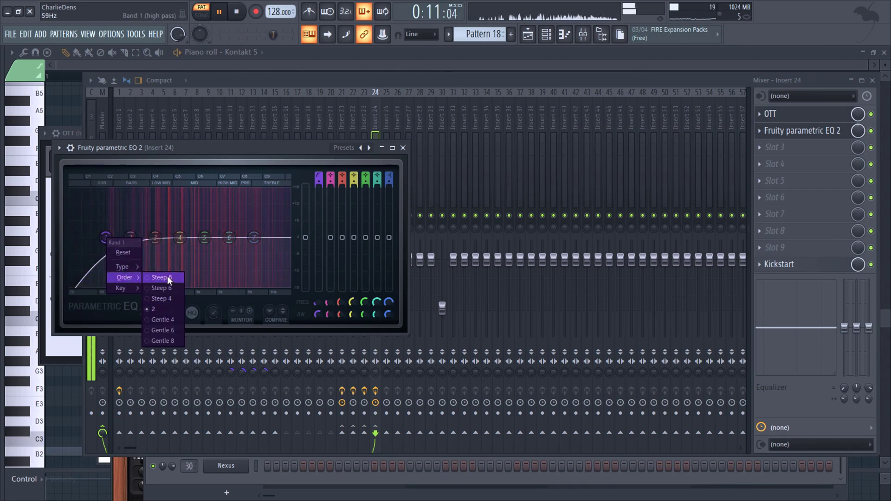
left_click(165, 278)
left_click_drag(106, 237, 180, 237)
left_click_drag(254, 238, 230, 237)
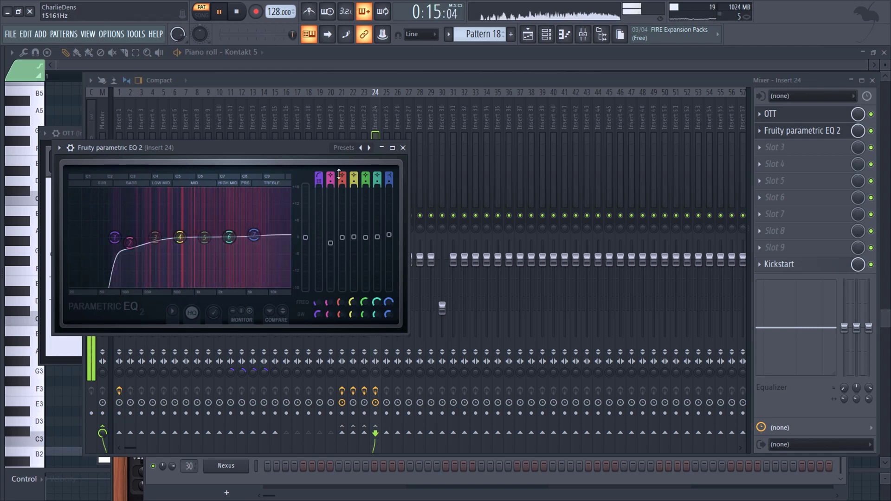
left_click(340, 86)
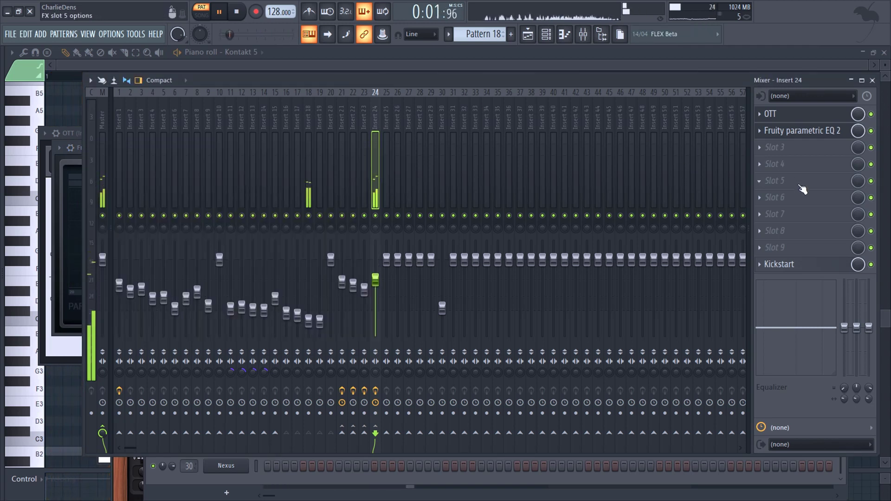
Place Patterns 16, 17 and 18 at bar 1 on playlist Tracks 19, 20 and 21
left_click(545, 39)
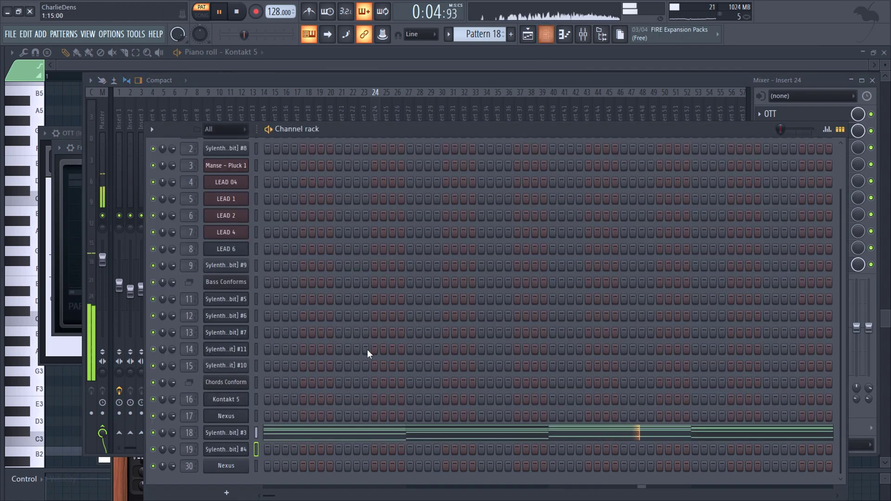
left_click(459, 63)
left_click(527, 34)
scroll(418, 172, "down", 4)
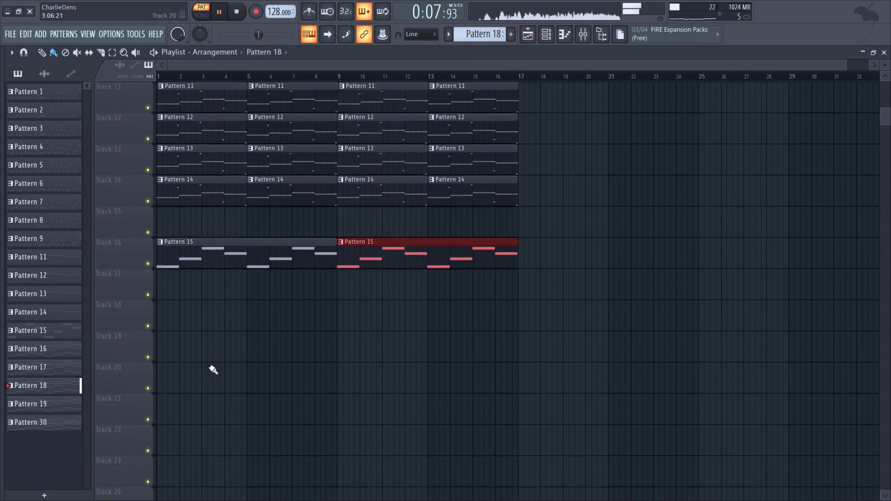
scroll(213, 370, "down", 2)
left_click(215, 348)
left_click_drag(215, 348, 166, 353)
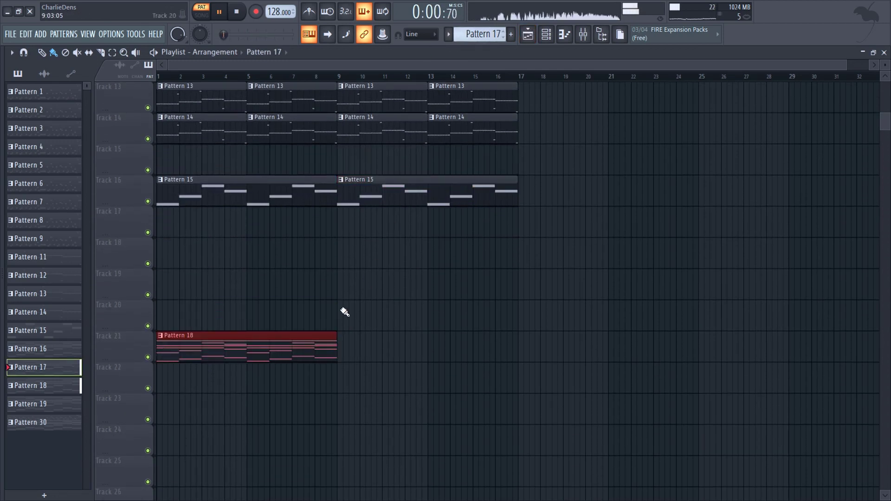
left_click_drag(345, 312, 194, 307)
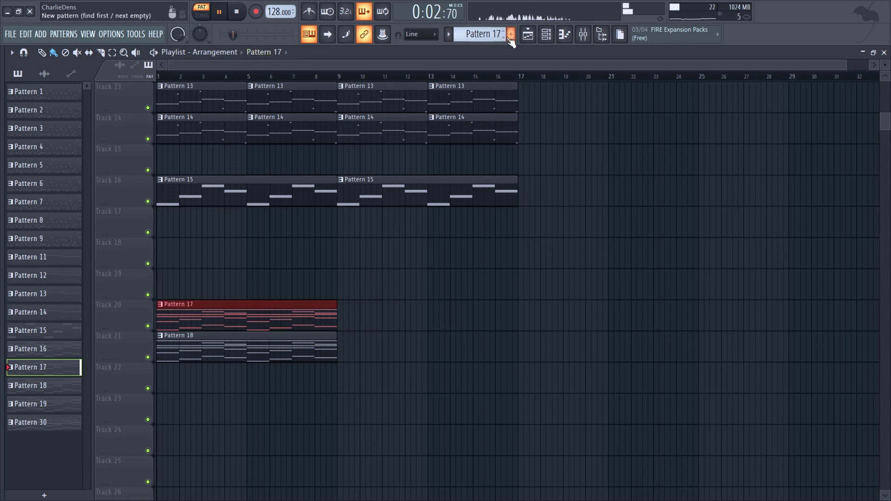
left_click(164, 294)
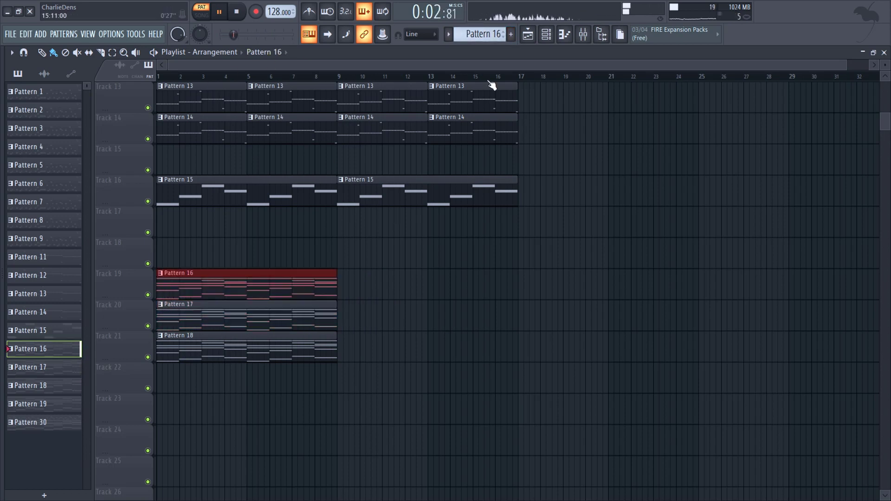
Place Pattern 19 at bar 1 below Pattern 18 and shift the four chord clips up to Tracks 18 through 21
scroll(479, 35, "up", 3)
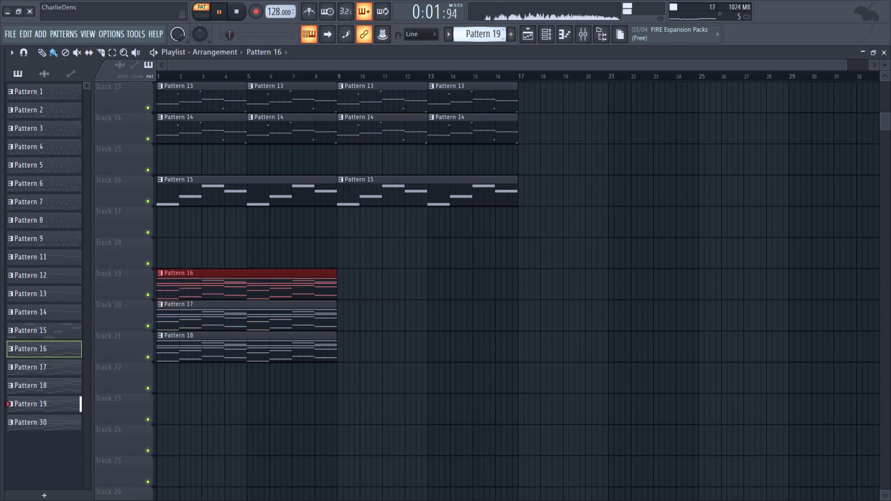
left_click(163, 381)
mouse_move(367, 424)
left_mouse_down()
mouse_move(211, 281)
mouse_move(176, 271)
mouse_move(170, 237)
left_mouse_up()
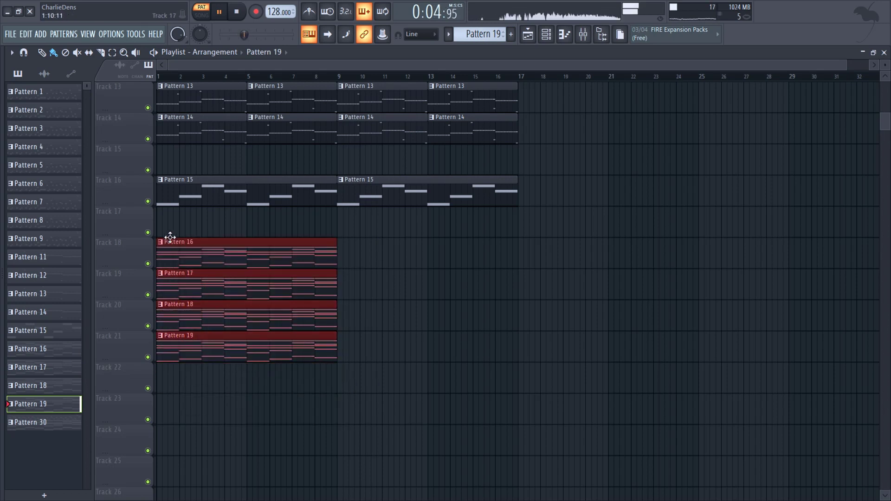
Open Pattern 15's Sylenth1 #10 notes with 1/6 step snap and add a C5 note starting just before bar 2
double_click(282, 205)
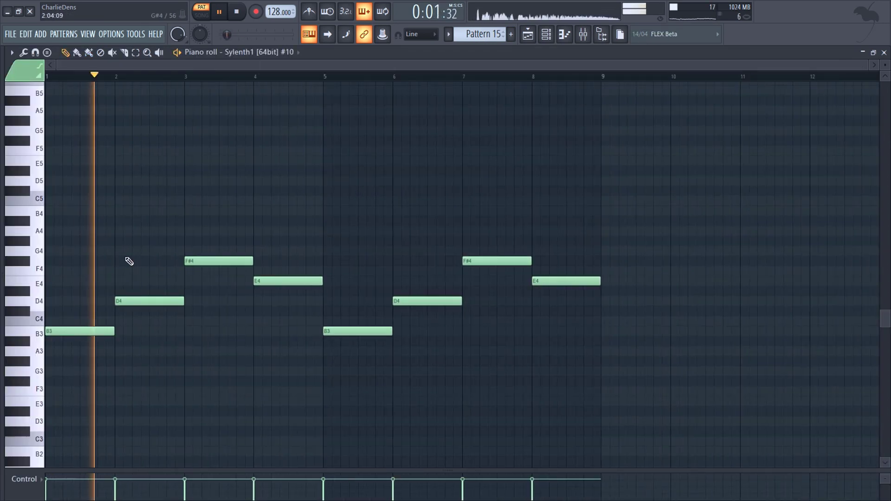
scroll(89, 67, "up", 3)
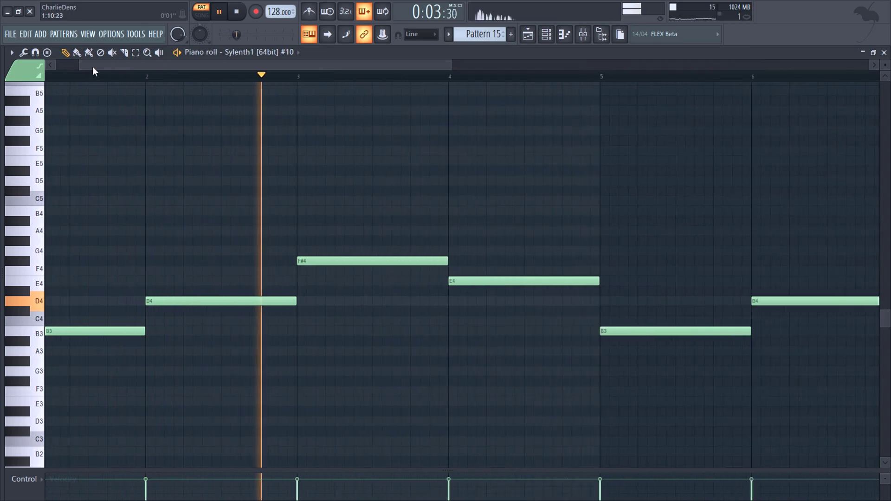
left_click(420, 34)
left_click(417, 82)
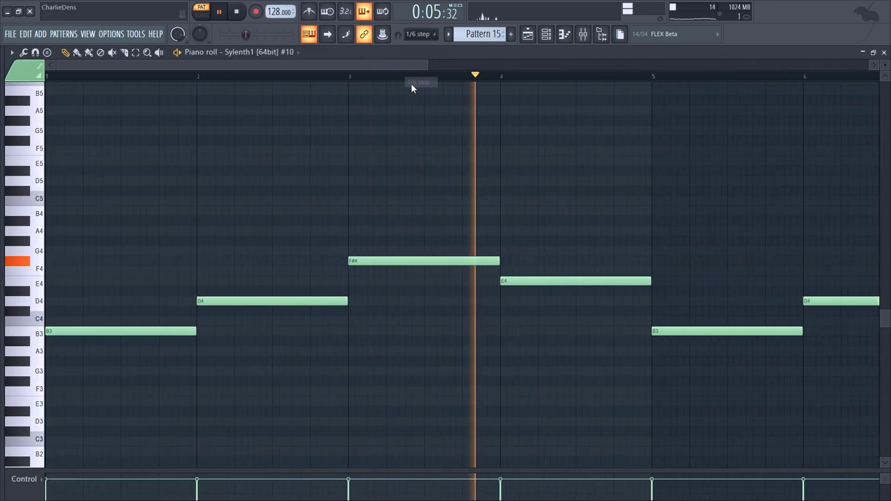
left_click_drag(169, 332, 284, 202)
key("space")
key("space")
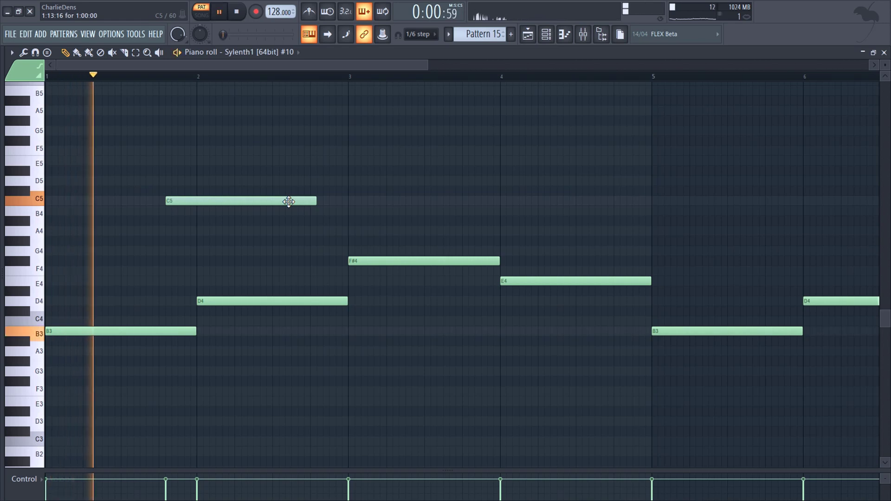
key("space")
left_click_drag(289, 201, 294, 202)
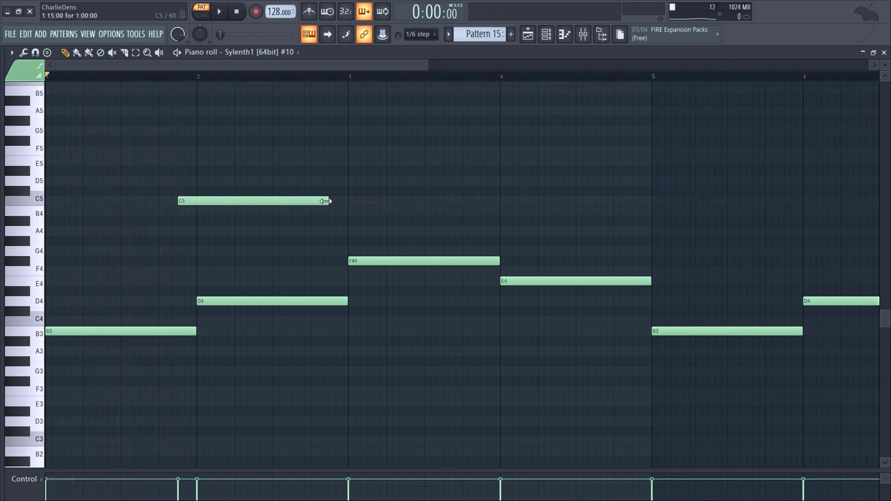
Shorten the added C5 note to 2 steps and move it up to D5 so it ends exactly at bar 2
key("space")
left_click_drag(325, 201, 189, 195)
key("space")
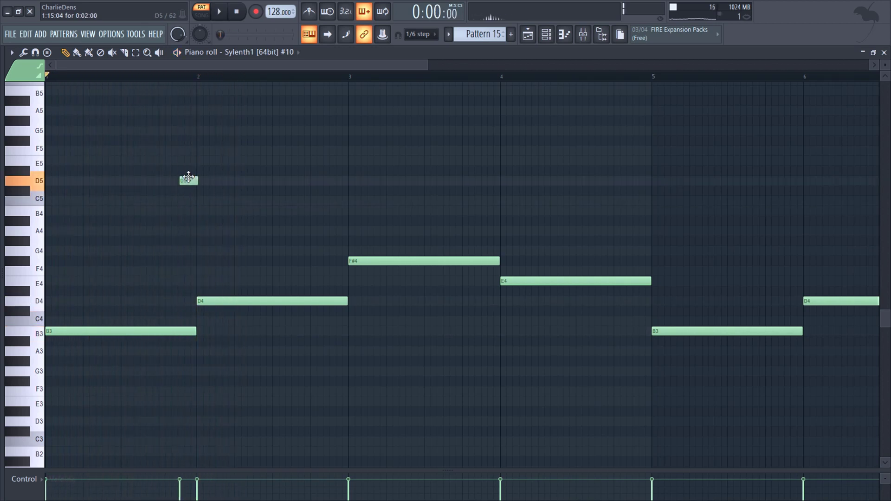
key("space")
scroll(179, 123, "up", 2)
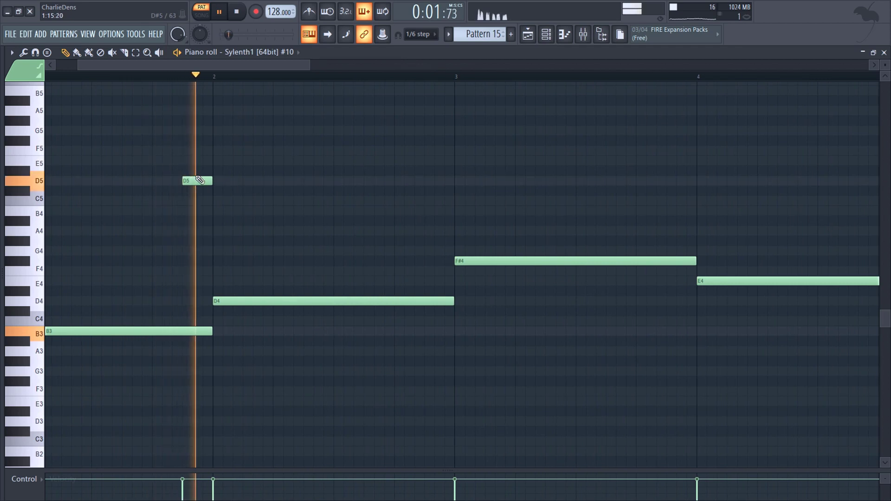
key("space")
left_click_drag(202, 181, 190, 180)
key("space")
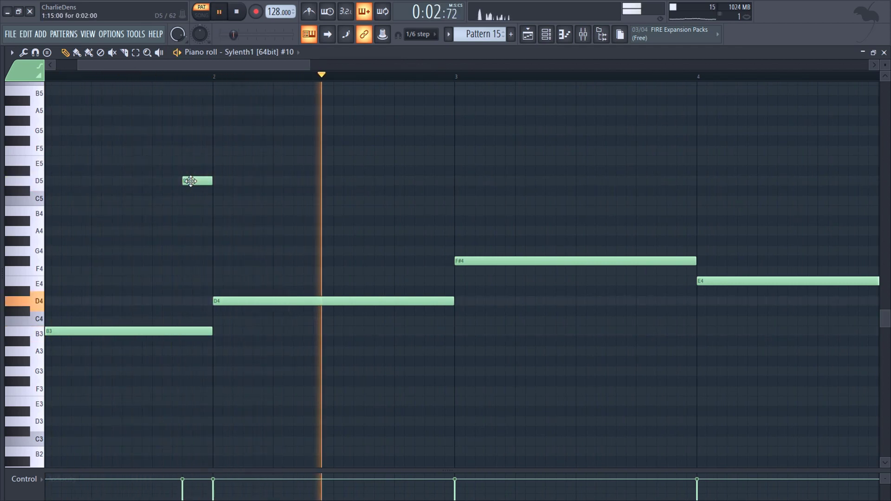
Add 2-step passing notes F#5, E3 and B2 ending at bars 3, 4 and 5 respectively
left_click_drag(398, 146, 432, 122)
key("space")
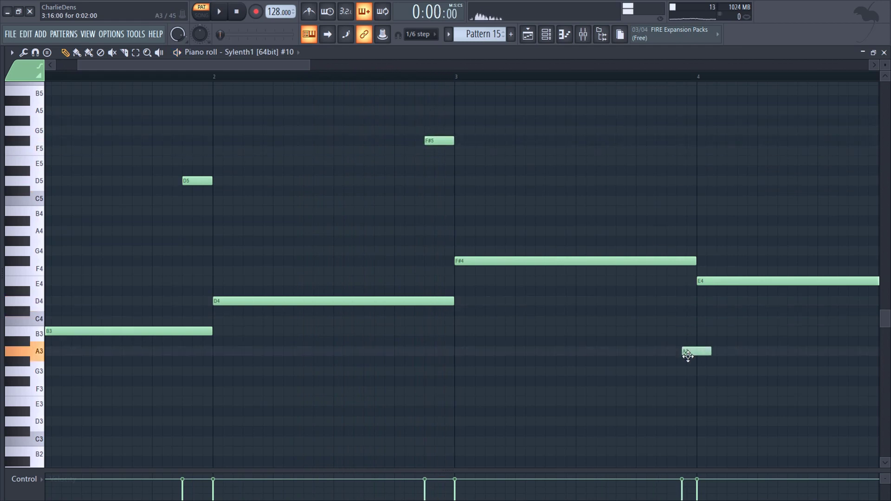
left_click_drag(688, 356, 687, 391)
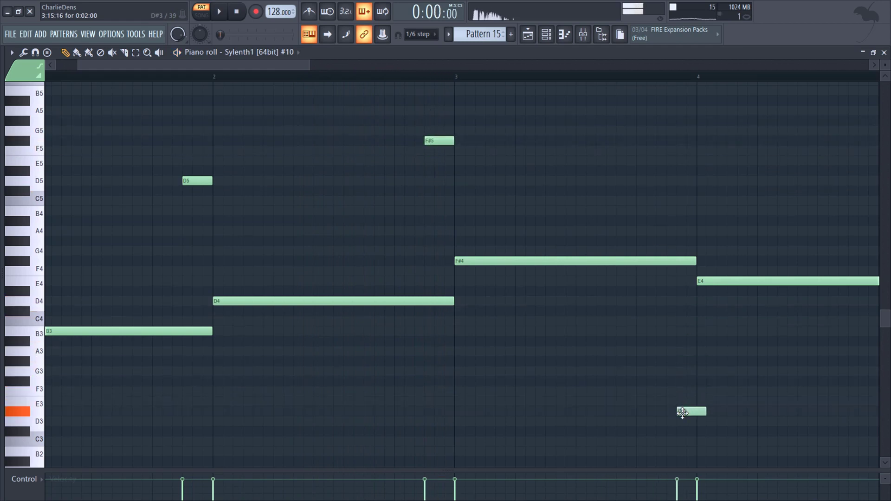
left_click(311, 63)
left_click_drag(420, 72, 342, 94)
left_click_drag(380, 391, 417, 460)
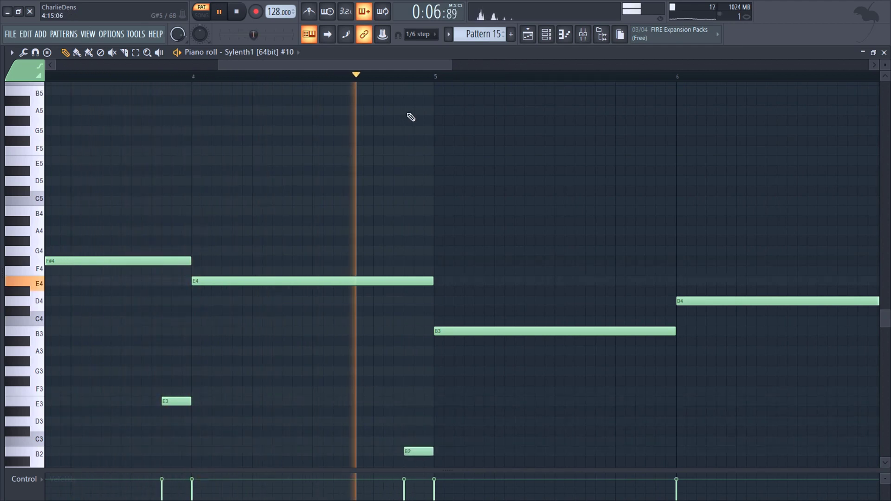
Replace the notes in bars 5 to 8 with a repeat of bars 1 to 4, using Line snap
scroll(403, 85, "down", 4)
scroll(401, 80, "down", 3)
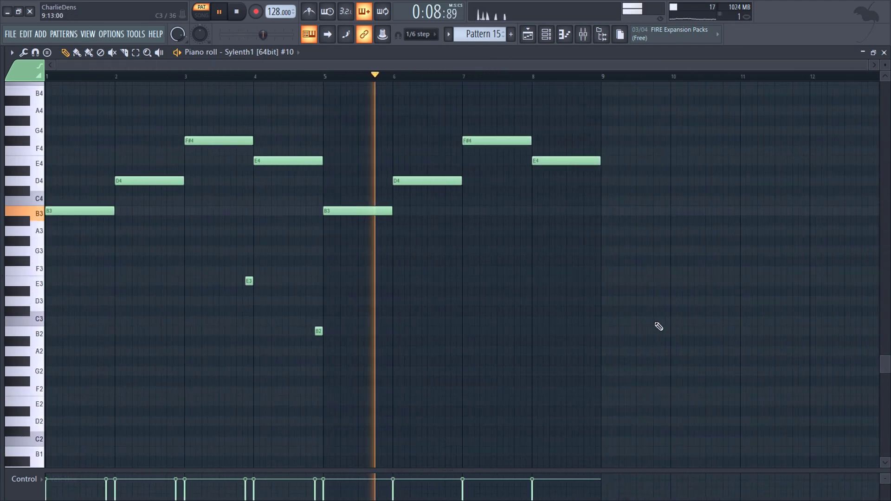
left_click_drag(657, 325, 374, 85)
key("Delete")
left_click(417, 35)
left_click(414, 46)
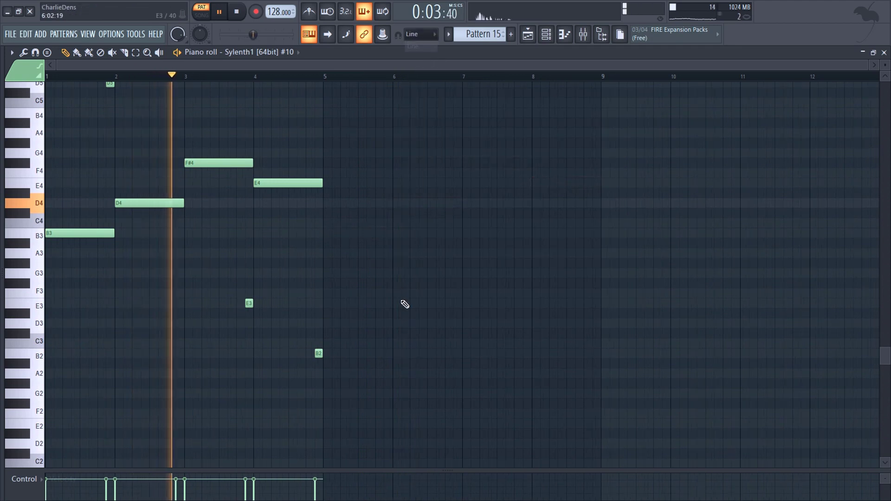
key("ctrl+z")
Play the arrangement in song mode and review the lead, bass and chord clips across the playlist tracks
key("F5")
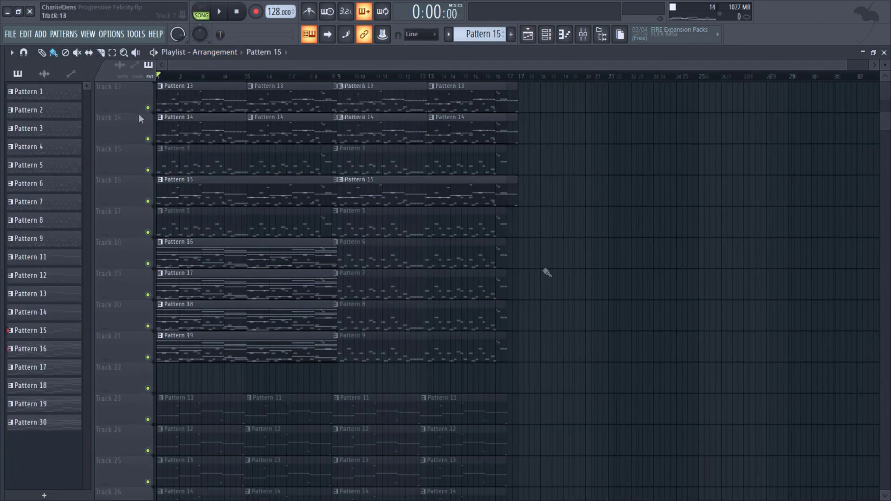
key("space")
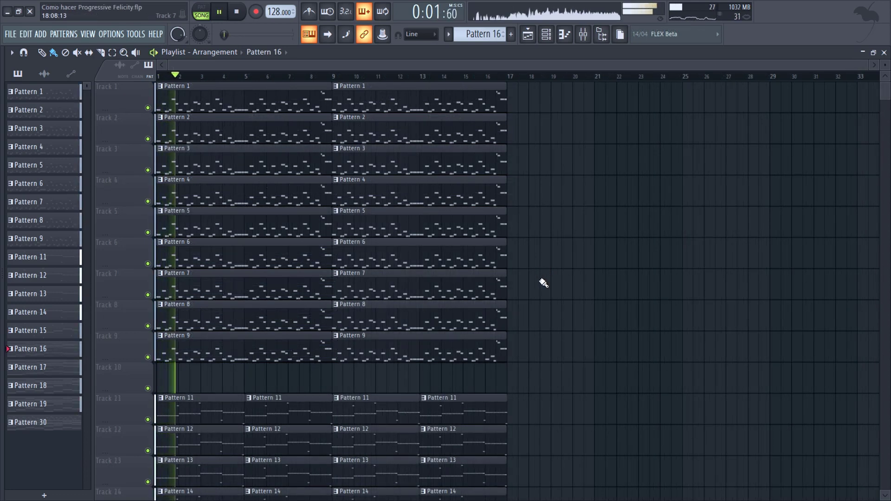
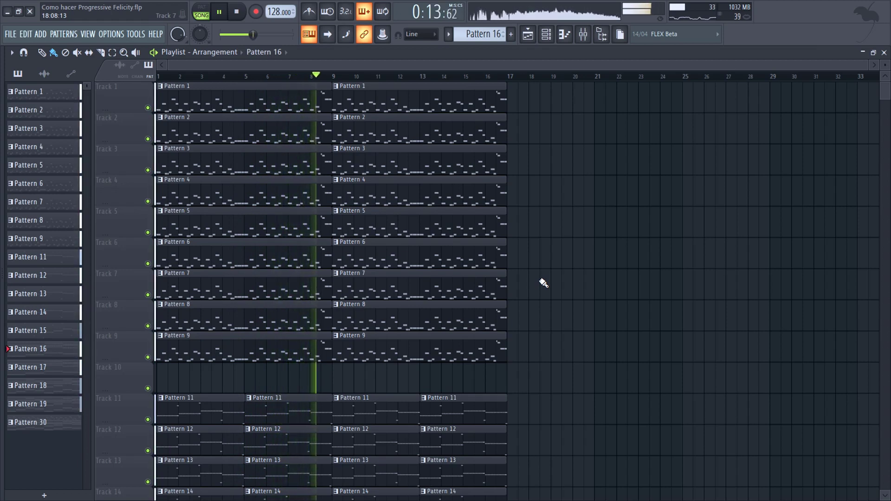
scroll(355, 275, "down", 5)
scroll(355, 275, "down", 2)
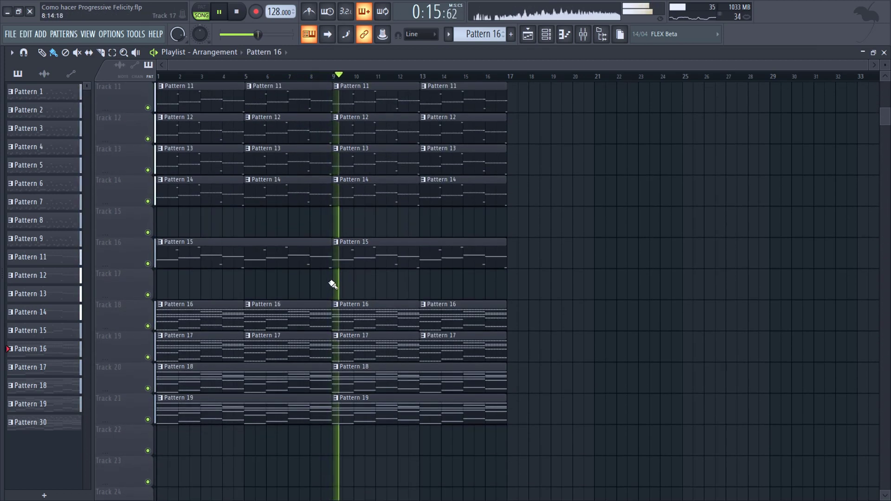
scroll(309, 193, "down", 3)
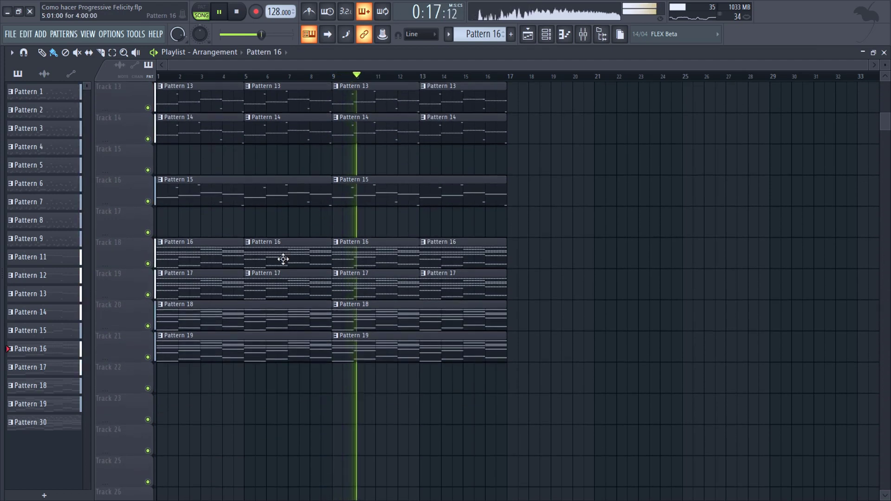
left_click(288, 310)
left_click(547, 34)
key("space")
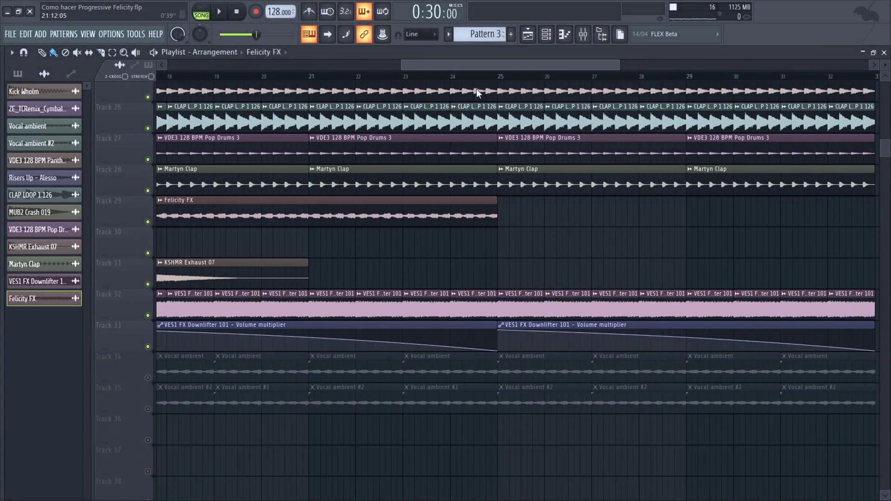
Place a second Felicity FX clip on Track 29 at bar 25, directly after the first during playback
key("space")
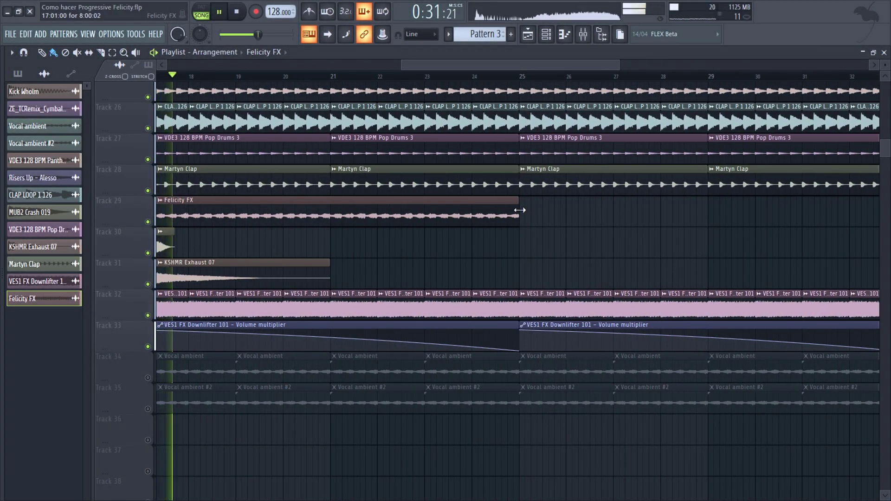
left_click_drag(523, 237, 541, 206)
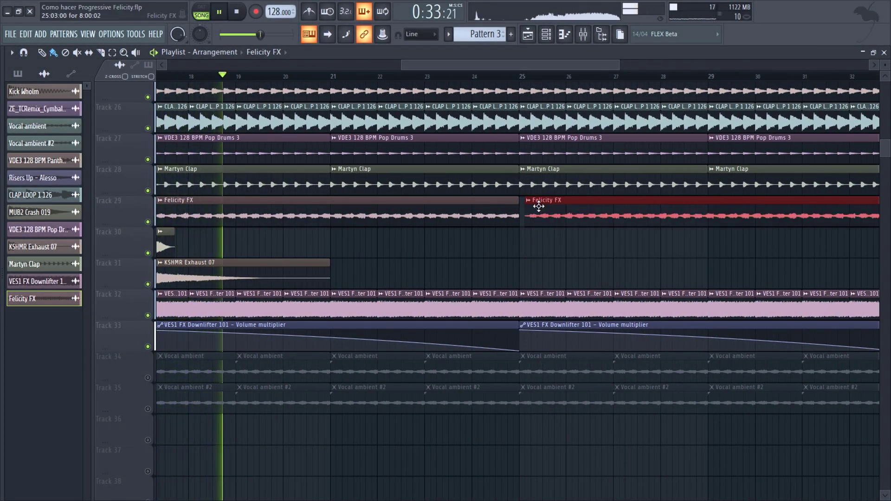
Raise the Felicity FX clip's mixer fader on Insert 47 slightly
double_click(443, 218)
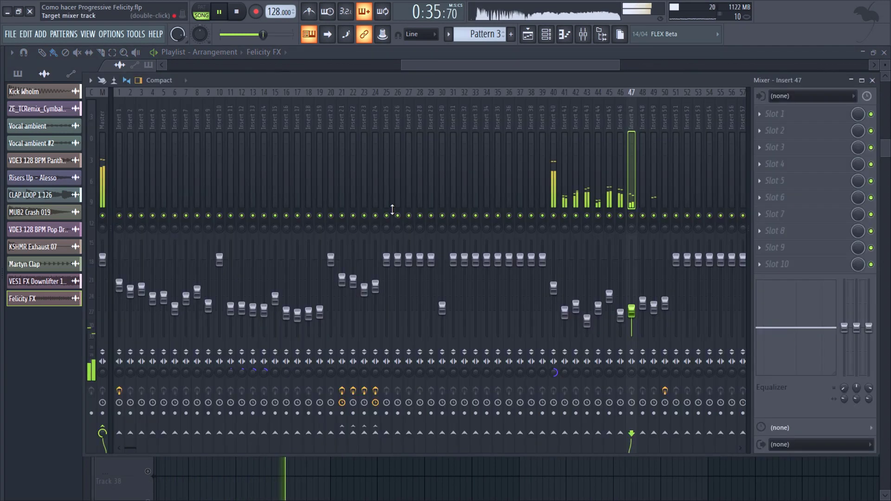
left_click(395, 209)
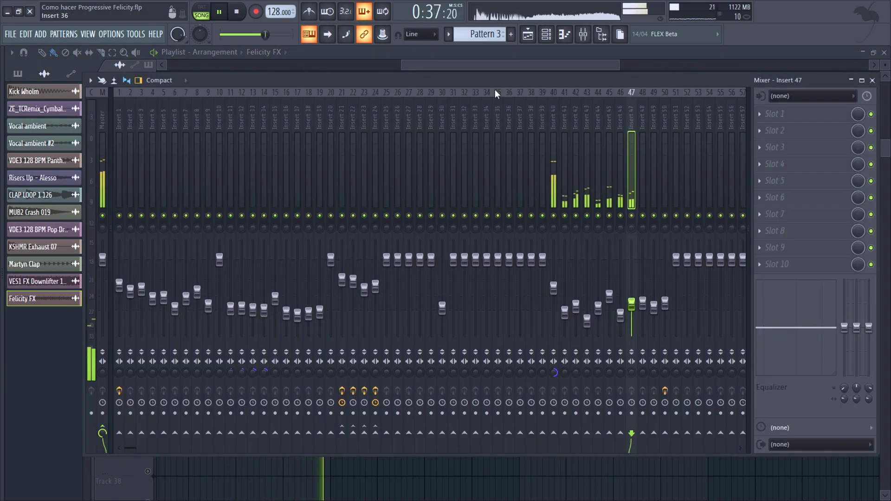
left_click_drag(460, 66, 425, 78)
scroll(445, 132, "down", 5)
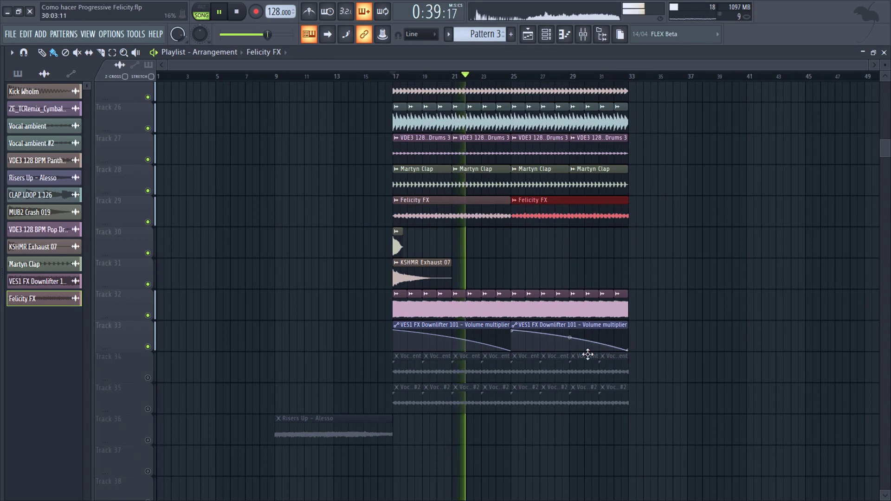
Unmute the vocal ambient layers on Tracks 34 and 35 and the pattern layers on Tracks 16 and 18 to 21
left_click(148, 408)
left_click(147, 378)
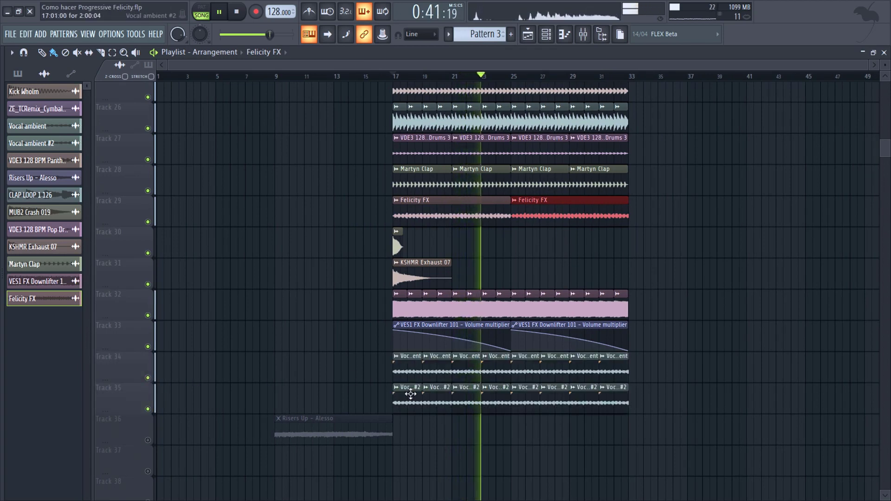
scroll(298, 358, "up", 4)
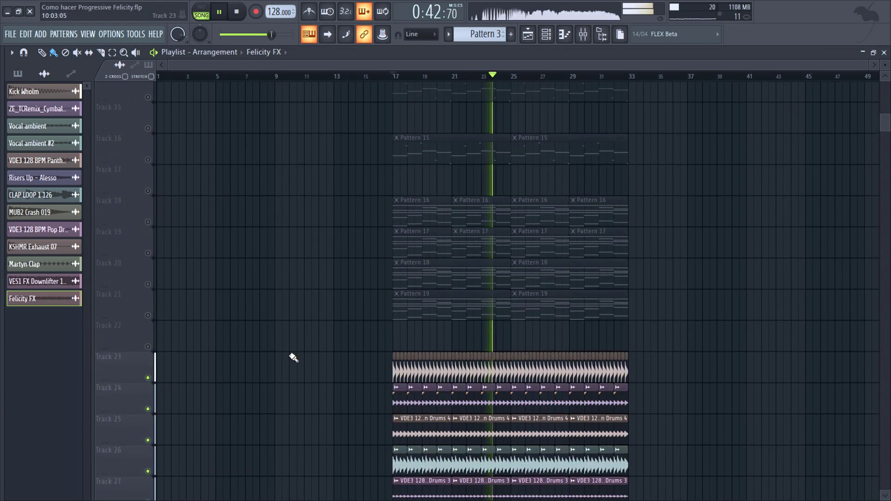
left_click(148, 315)
left_click(148, 284)
key("ctrl+s")
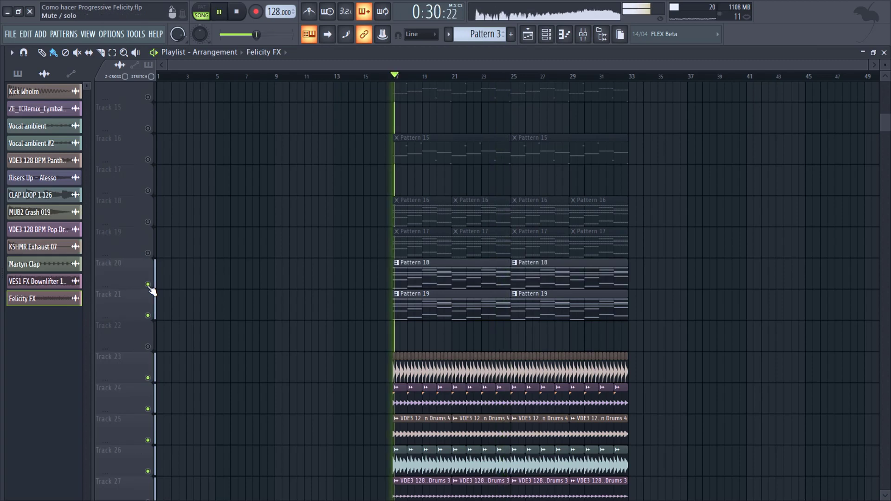
left_click(148, 253)
left_click(147, 222)
left_click(147, 160)
key("space")
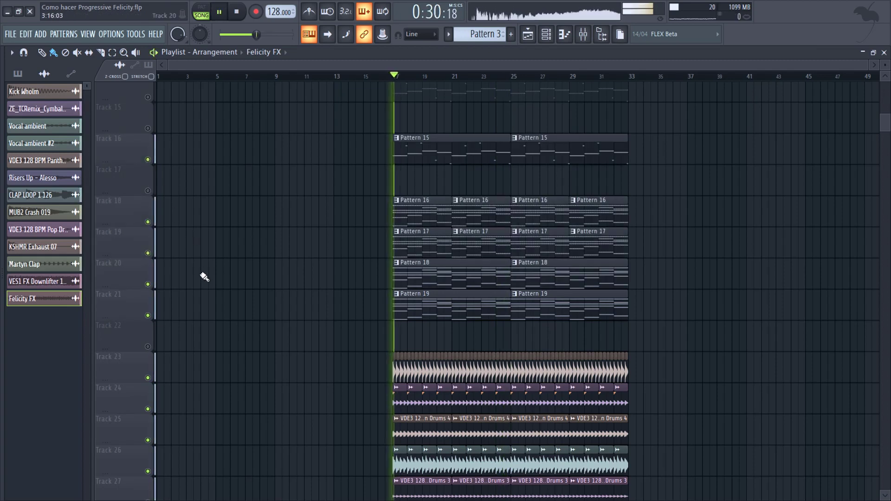
Unmute Track 36 with the Risers Up - Alesso clip and play the arrangement from around bar 13
scroll(199, 297, "up", 4)
scroll(196, 345, "down", 2)
scroll(197, 345, "down", 5)
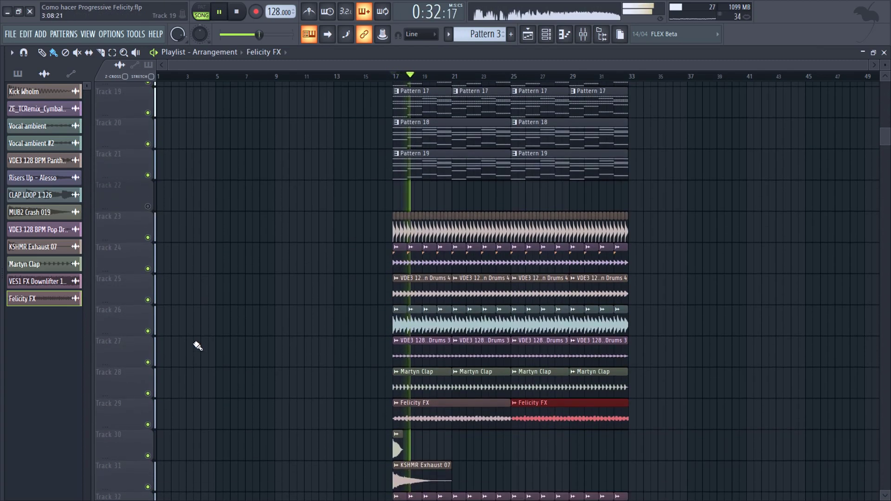
left_click(147, 378)
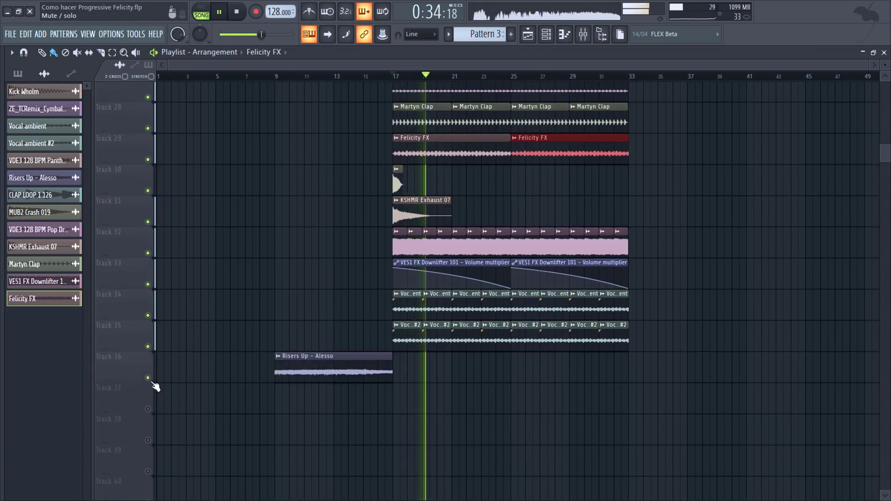
key("space")
left_click(343, 78)
key("space")
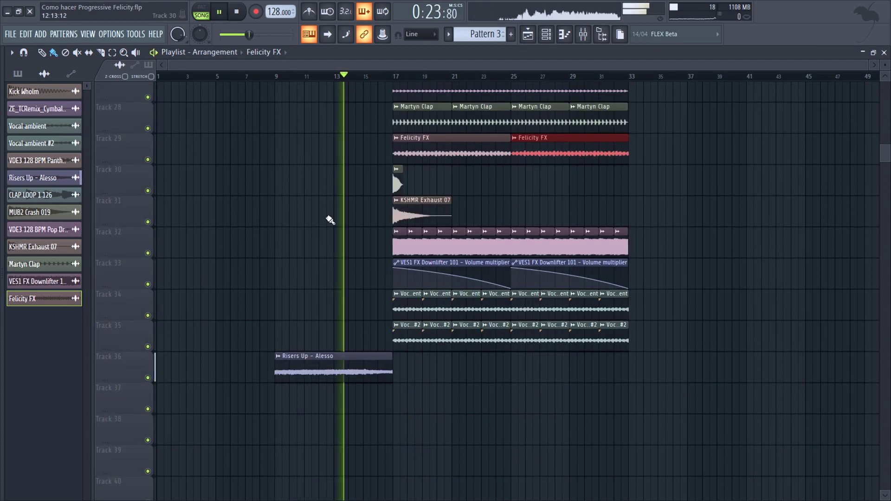
Lower the Risers Up - Alesso clip's mixer fader on Insert 51 to about -14.4 dB
double_click(330, 362)
left_click(464, 170)
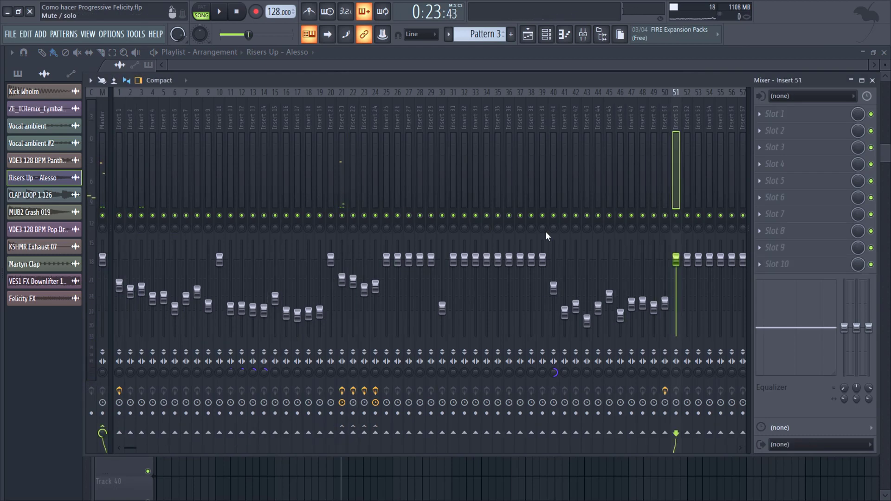
key("space")
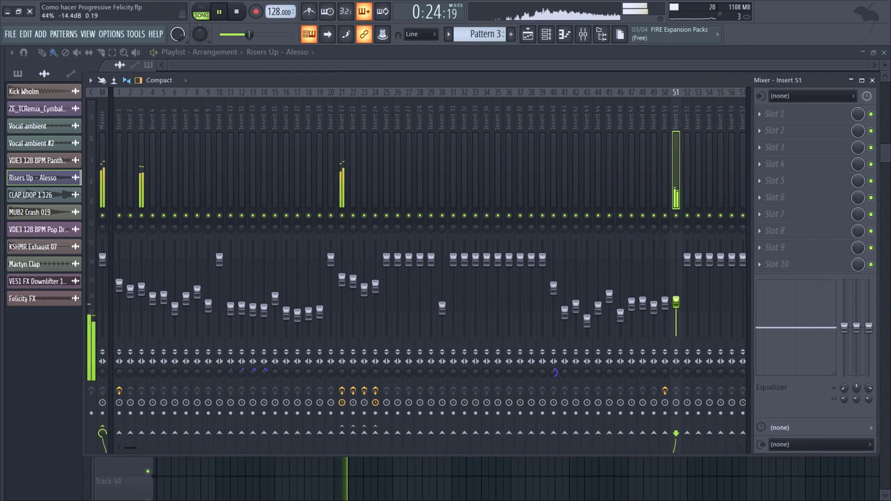
left_click(506, 68)
Create an automation clip for the dry level of Fruity Reeverb 2 on Insert 21
left_click(583, 34)
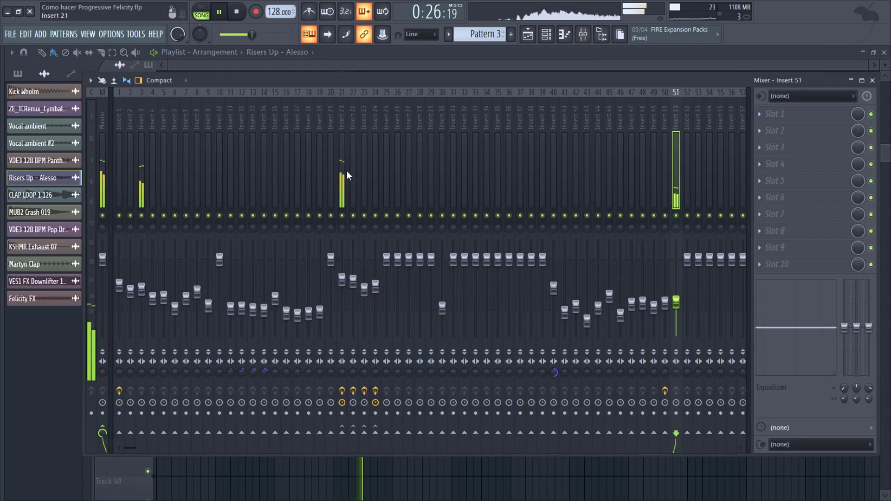
left_click(333, 173)
key("space")
left_click(343, 175)
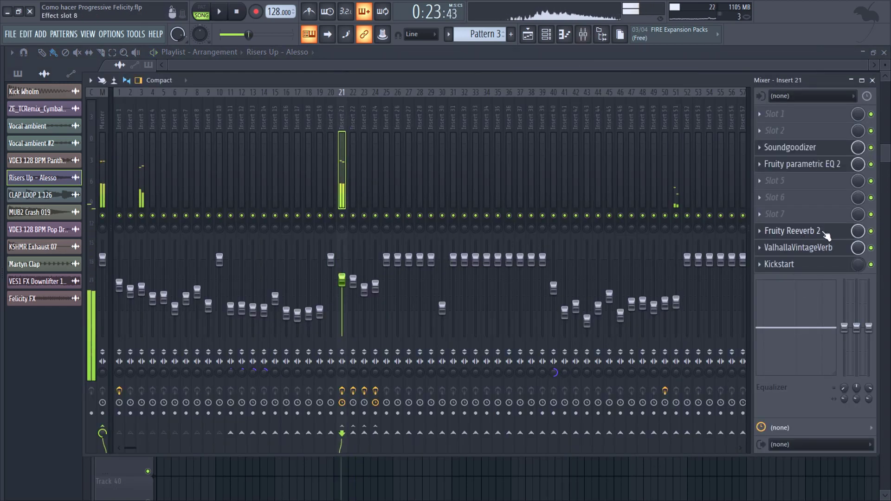
left_click(784, 232)
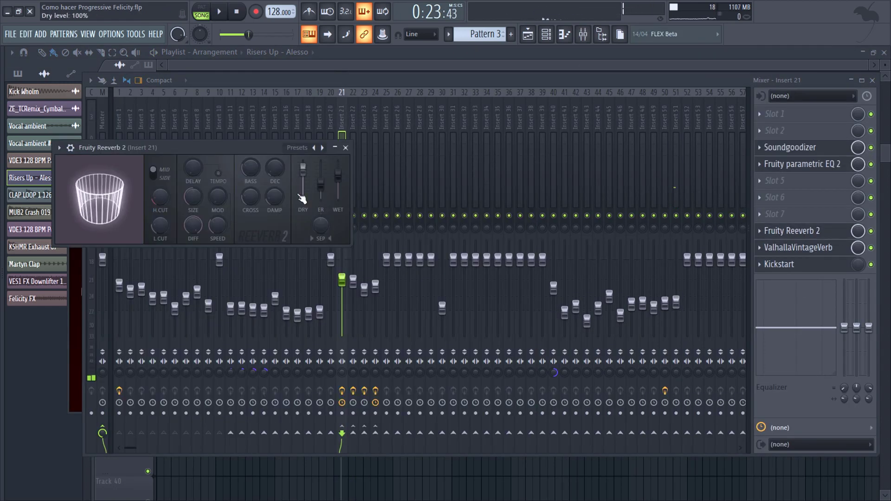
right_click(308, 173)
left_click(331, 243)
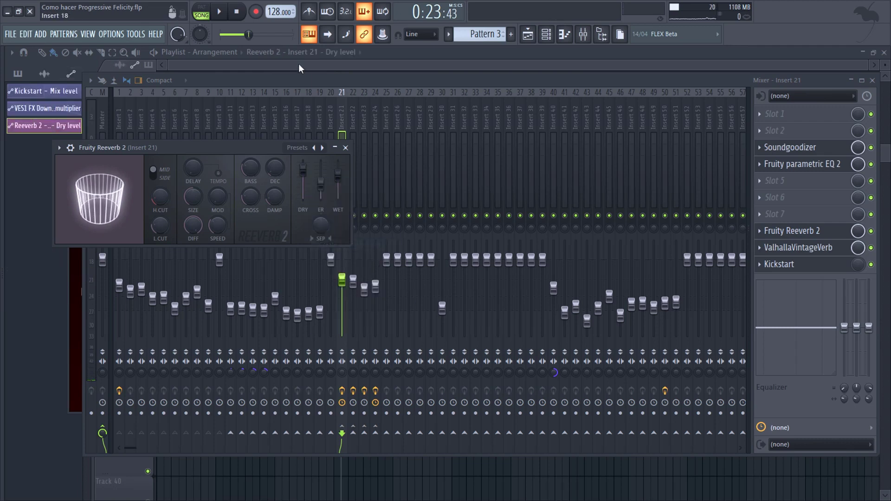
Shape the Dry level automation on Track 37 as a curve rising from bar 9 to 80% at bar 17, and save the project
right_click(158, 397)
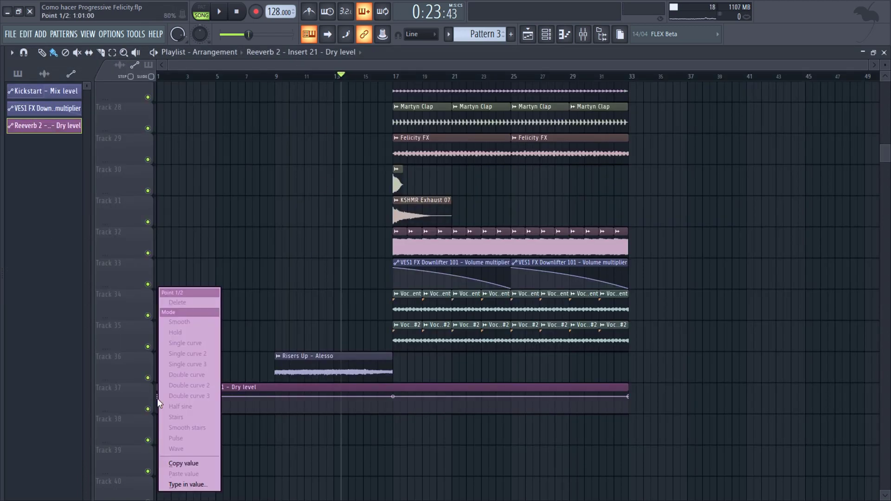
left_click(181, 464)
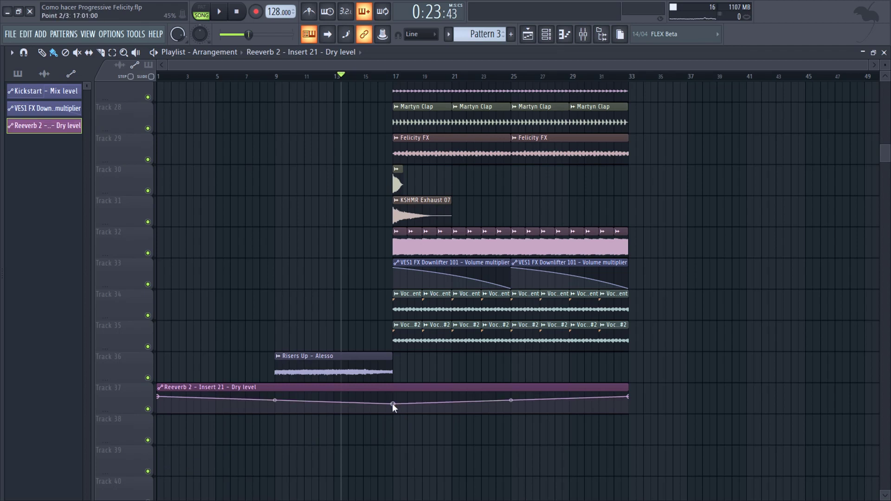
right_click(392, 403)
left_click(434, 473)
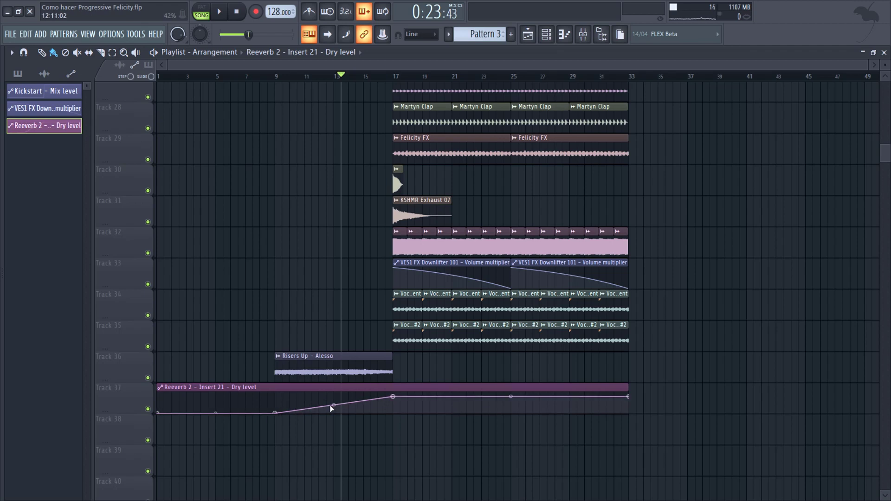
left_click_drag(331, 408, 334, 408)
key("space")
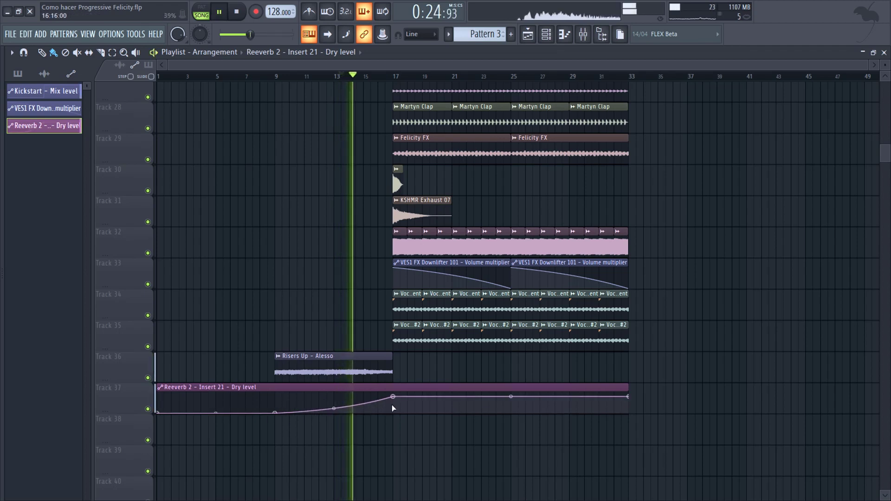
key("ctrl+s")
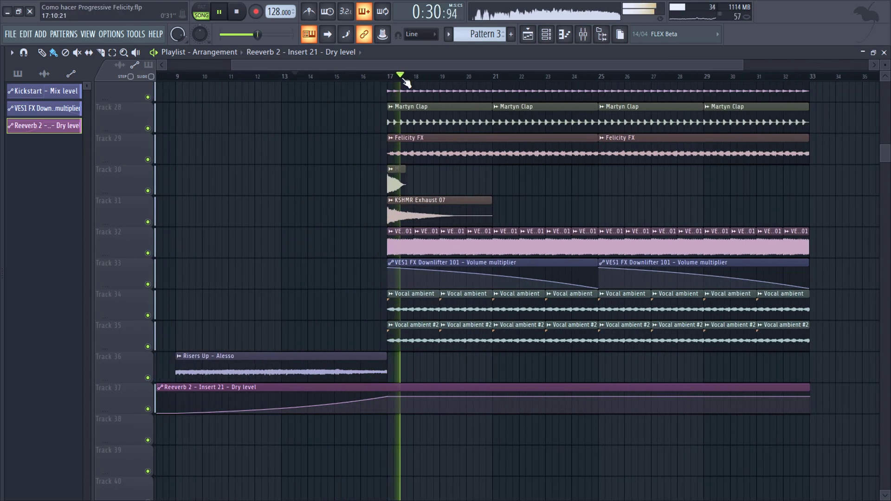
Raise the Kick Wholm fader on Insert 40 slightly and lower the Insert 45 fader a little
scroll(503, 378, "up", 5)
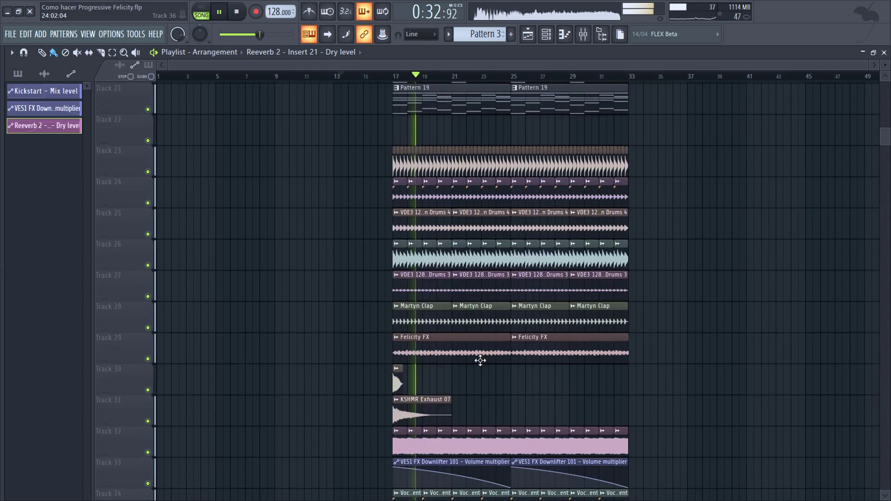
double_click(454, 368)
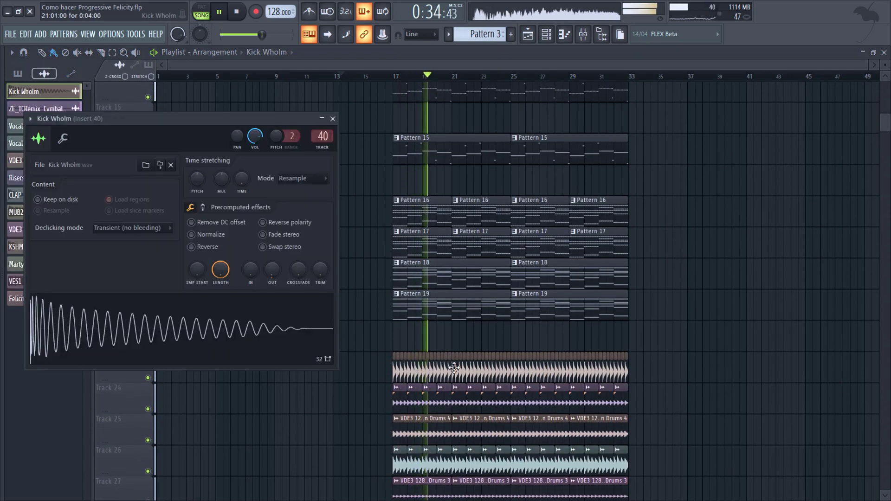
double_click(325, 136)
left_click(562, 284)
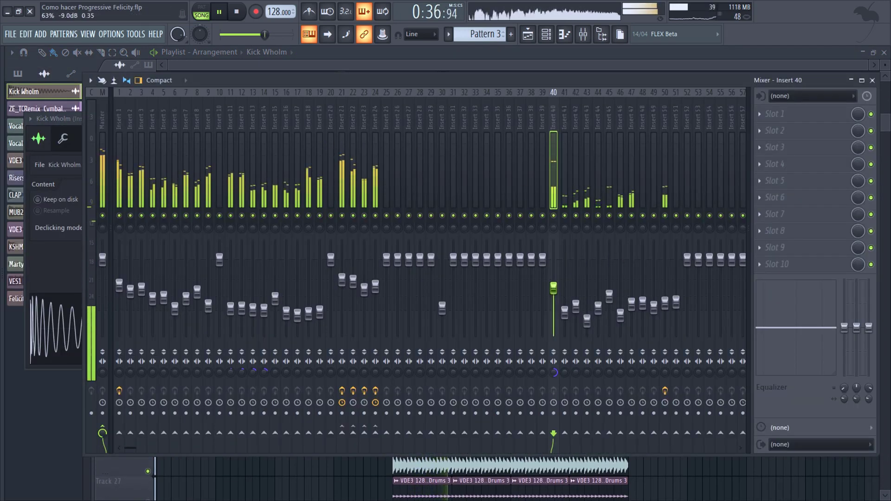
left_click(610, 296)
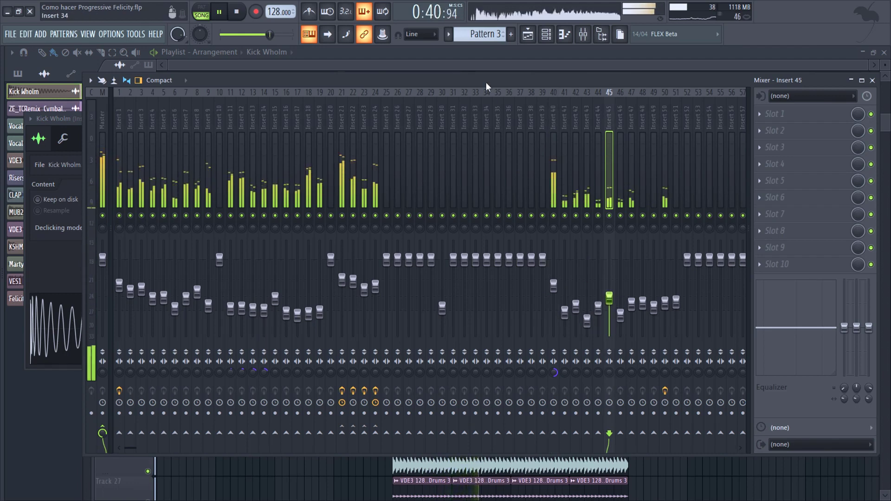
left_click(480, 68)
Delete the four kick hits in bar 24 on Track 23, just before bar 25
scroll(471, 78, "up", 4)
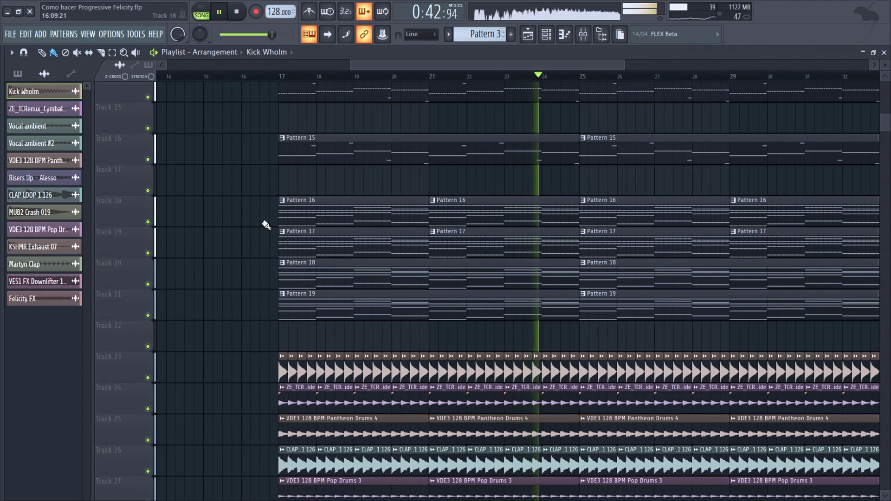
scroll(265, 224, "down", 5)
scroll(251, 227, "up", 2)
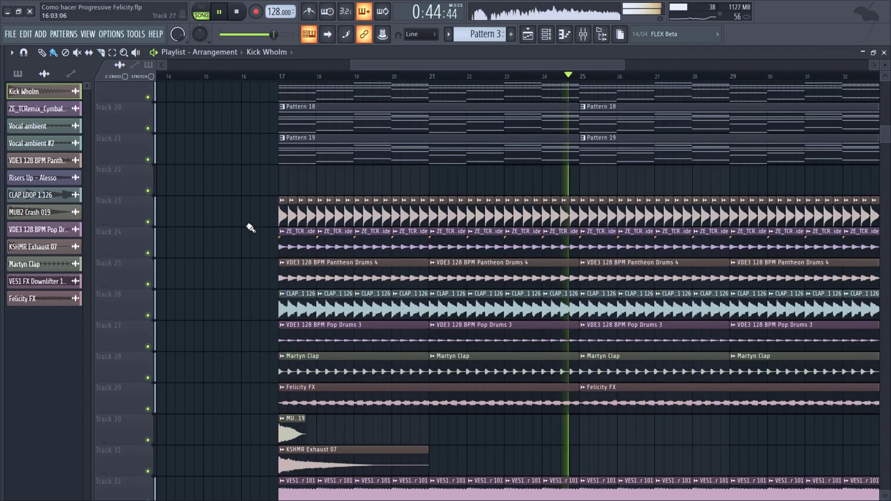
right_click(574, 213)
right_click(566, 212)
right_click(556, 210)
right_click(546, 208)
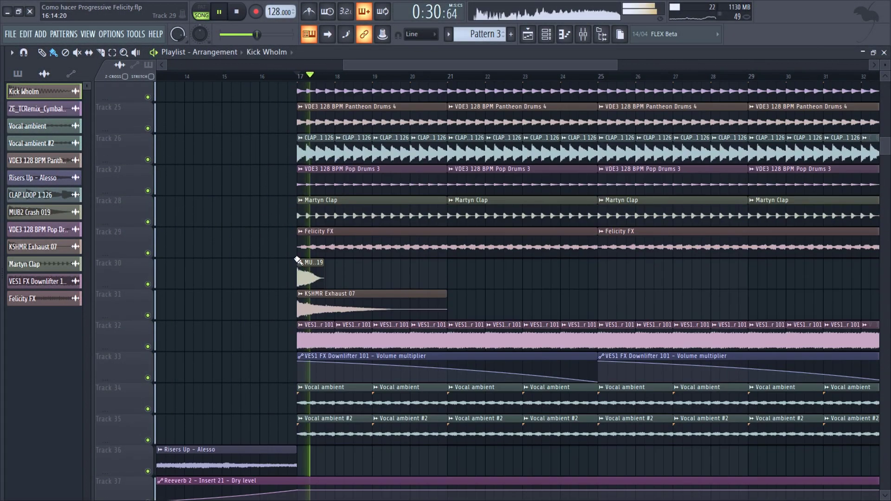
Raise the MUB2 Crash 019 fader on Insert 48 slightly and lower the KSHMR Exhaust 07 fader on Insert 49 slightly
left_click(298, 260)
key("F9")
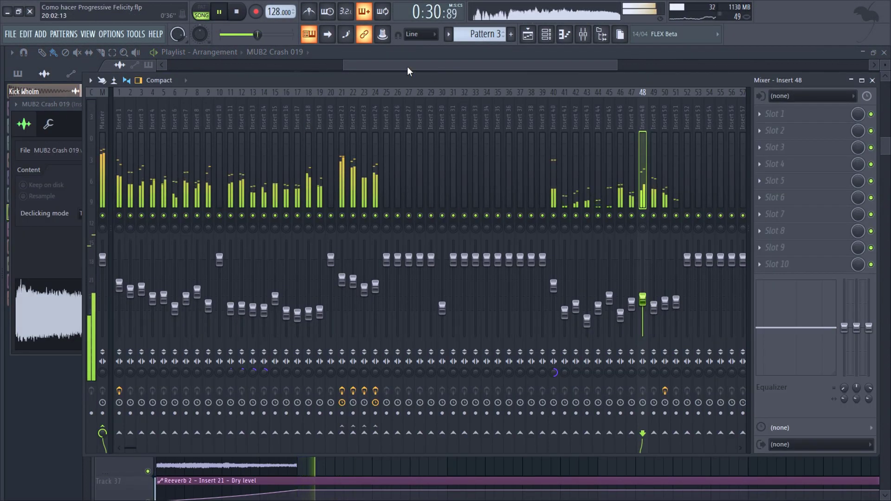
key("F5")
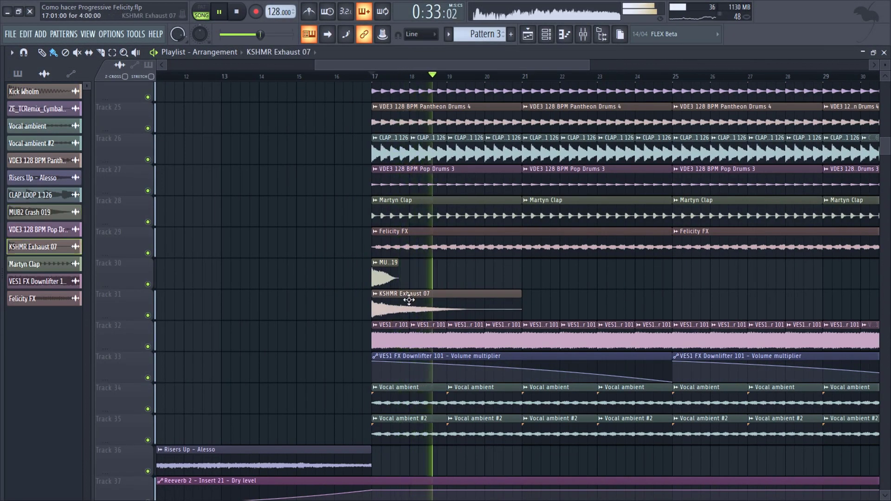
left_click(411, 310)
key("F9")
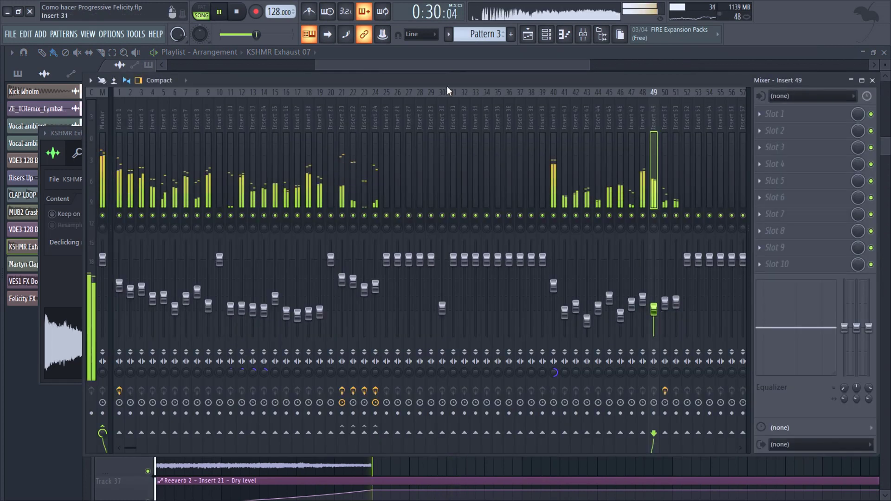
left_click(446, 66)
Raise the Felicity FX fader on Insert 47 a little more
double_click(408, 246)
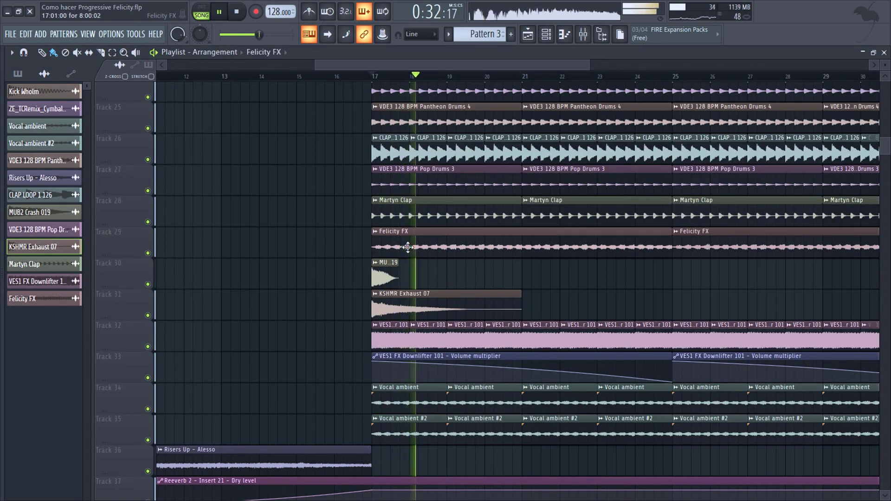
double_click(396, 213)
key("F5")
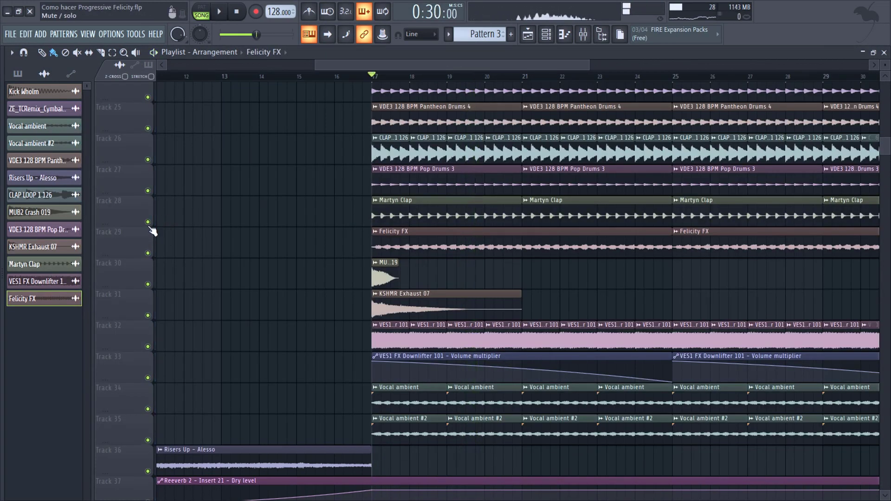
Lower the ZE_TCRemix Cymbal White Noise Ride fader on Insert 41 and the fader on Insert 43 slightly
left_click(153, 231)
key("F9")
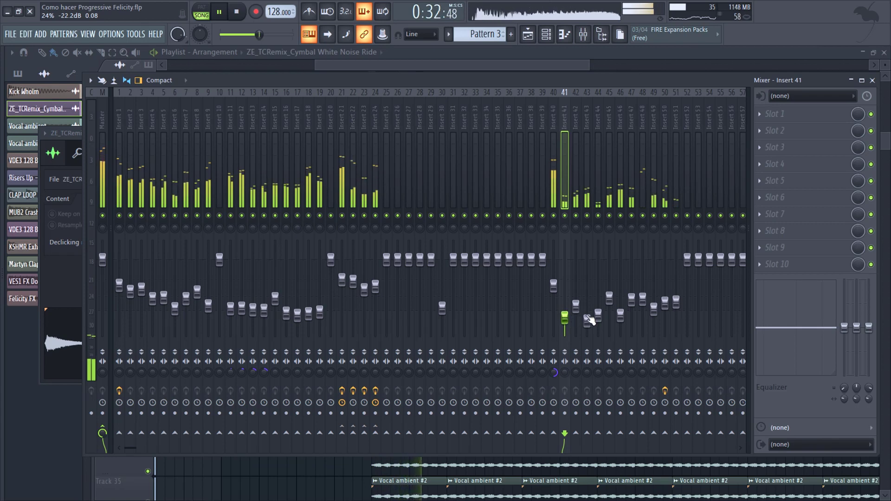
left_click_drag(588, 319, 591, 329)
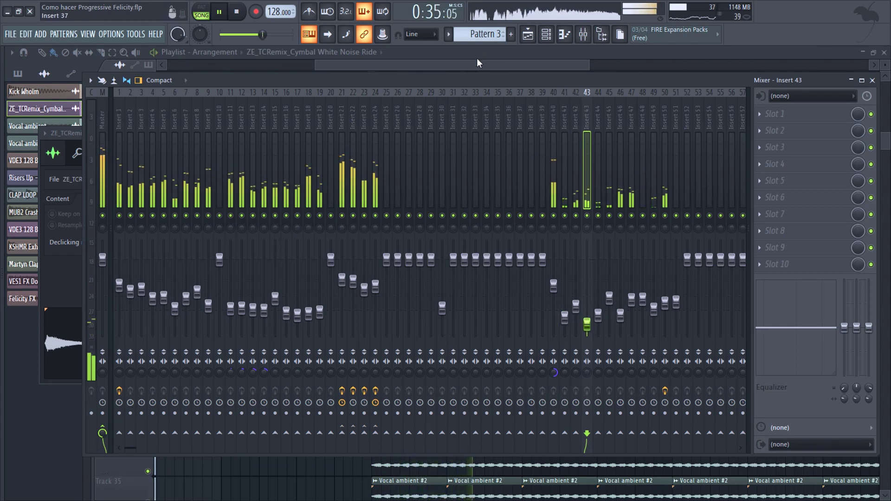
key("F5")
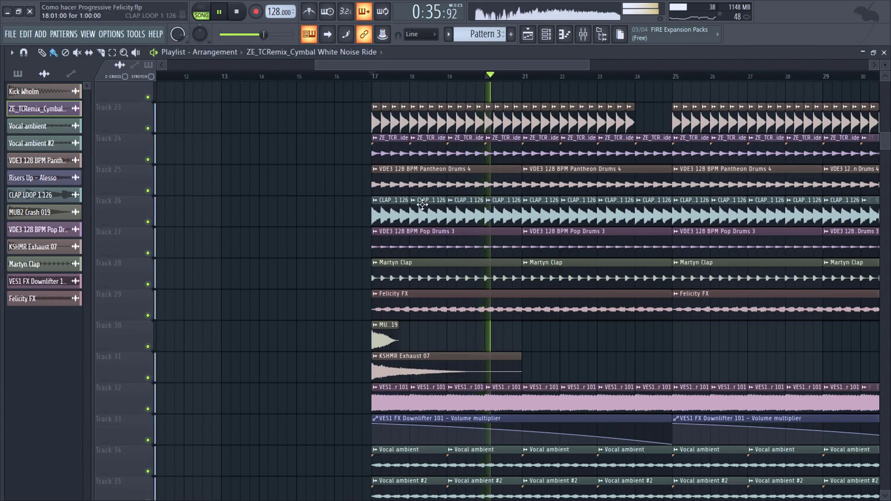
Lower the VDE3 128 BPM Pantheon Drums 4 fader on Insert 42 to about -20.6 dB
left_click(398, 124)
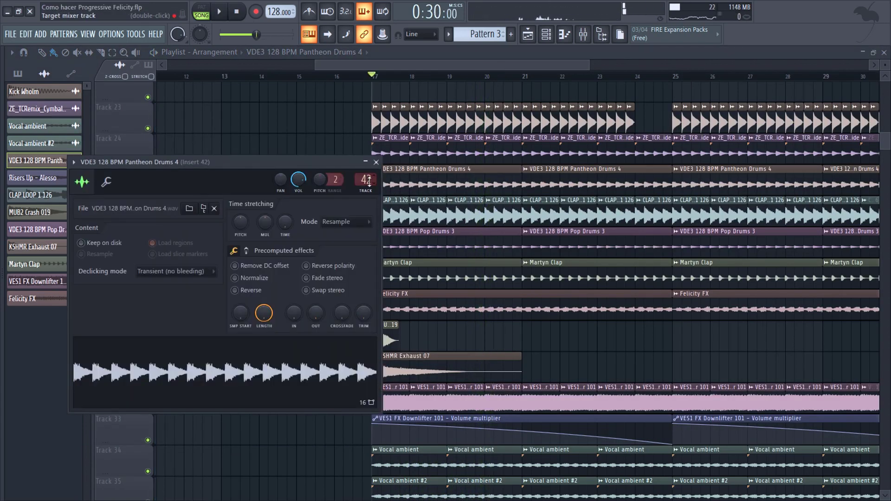
key("F9")
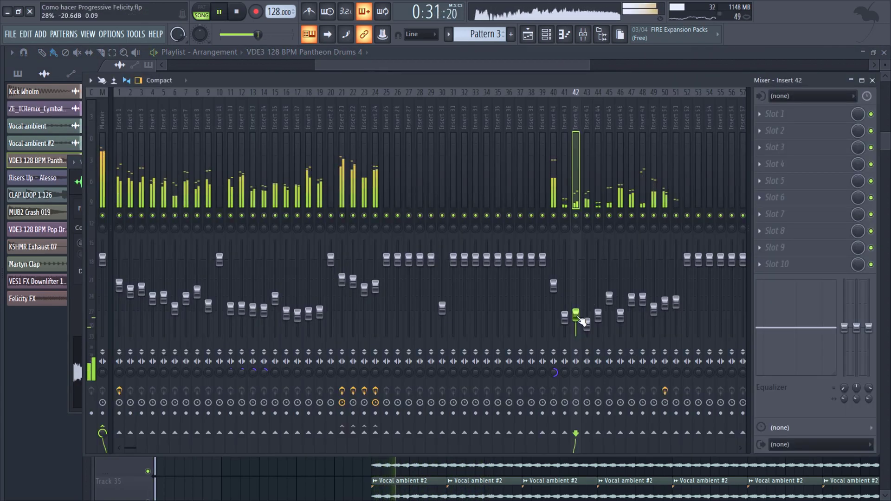
Lower the CLAP LOOP 1 126 fader on Insert 43 slightly
left_click(468, 68)
double_click(452, 202)
key("space")
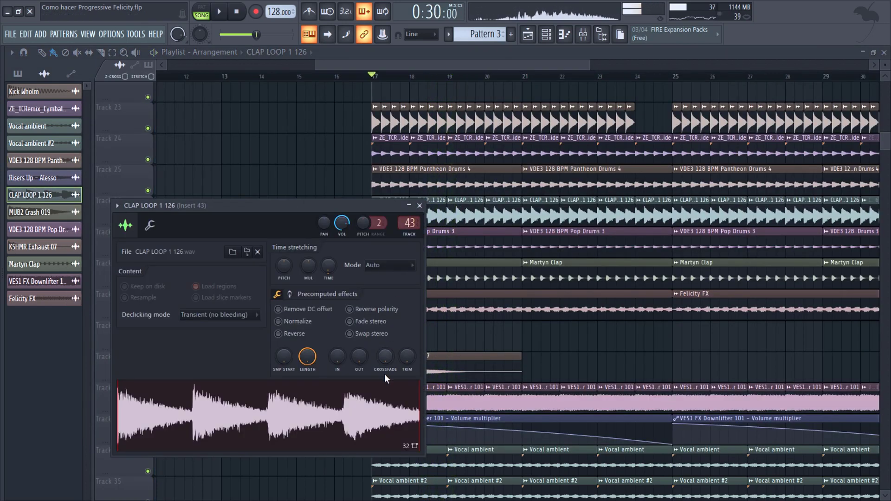
key("F9")
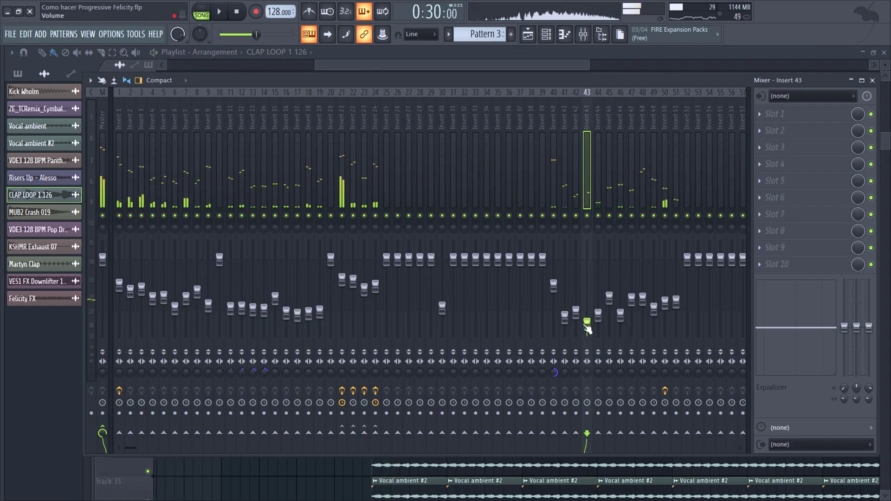
key("F5")
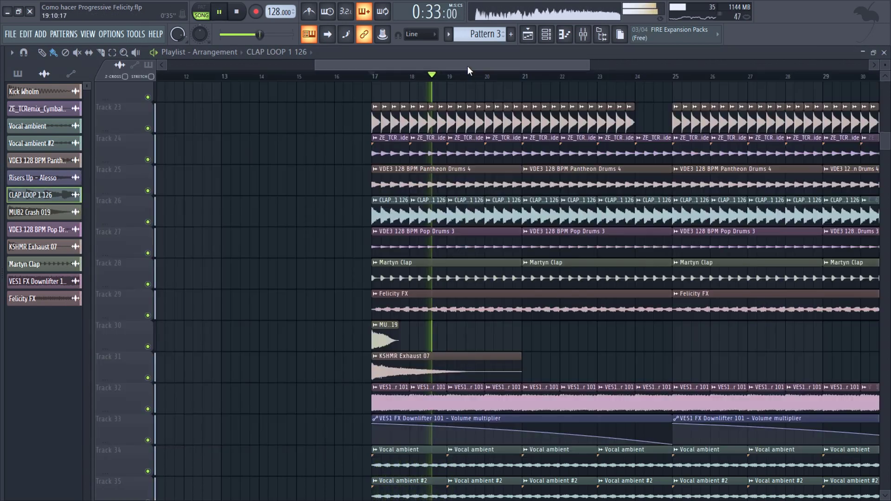
Restart playback and raise the Felicity FX fader on Insert 47 a bit further
left_click(442, 298)
key("space")
key("F9")
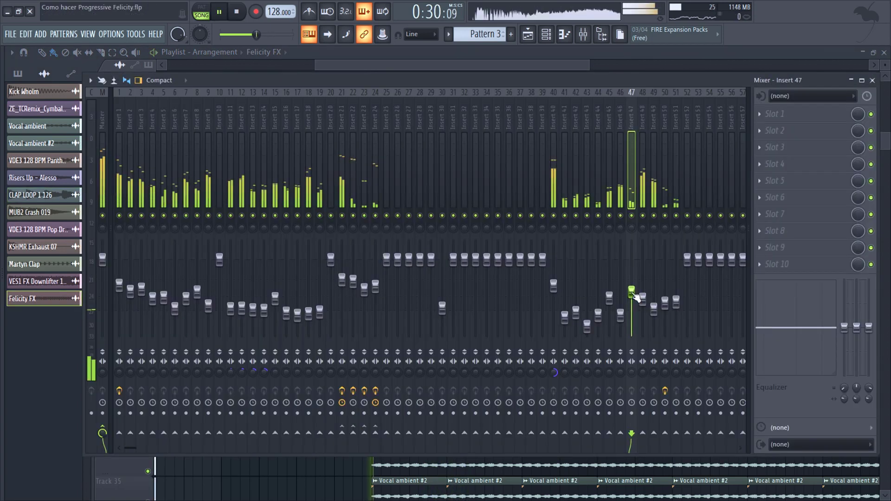
key("F5")
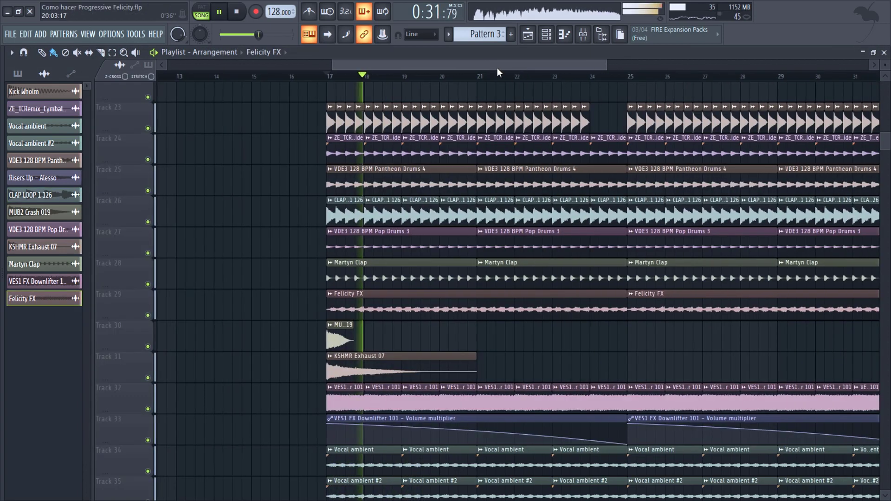
Lower the VDE3 128 BPM Pop Drums 3 fader on Insert 44 to about -26.2 dB and the fader on Insert 45 slightly
left_click(414, 238)
key("F9")
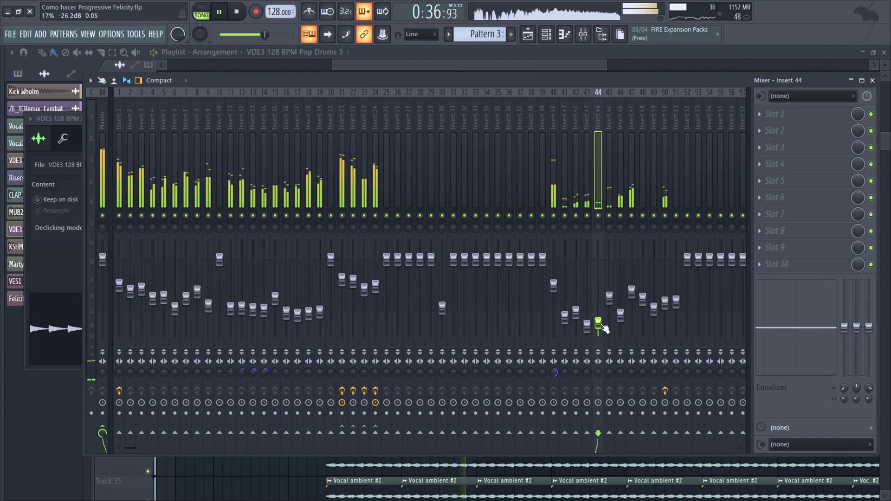
left_click_drag(614, 296, 616, 310)
left_click(556, 288)
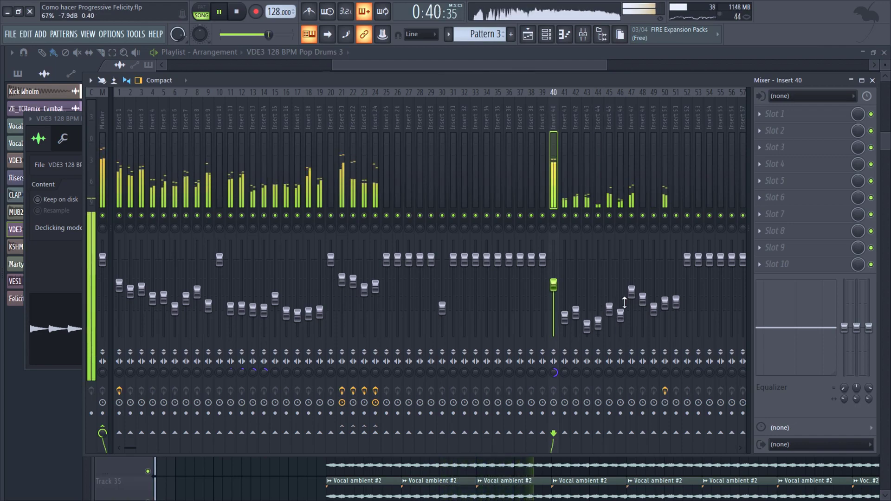
left_click(612, 309)
key("F5")
Look over the buildup clips and the automation tracks in the playlist during playback
scroll(335, 125, "up", 4)
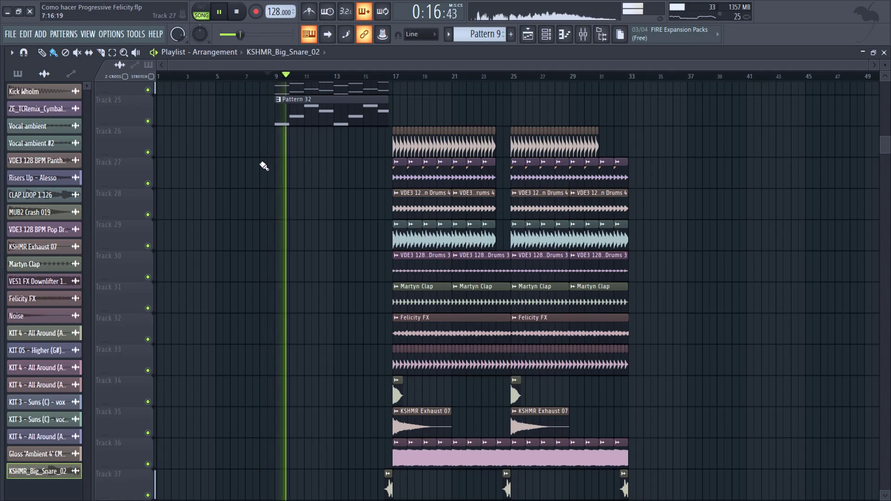
scroll(264, 166, "up", 6)
scroll(263, 165, "down", 5)
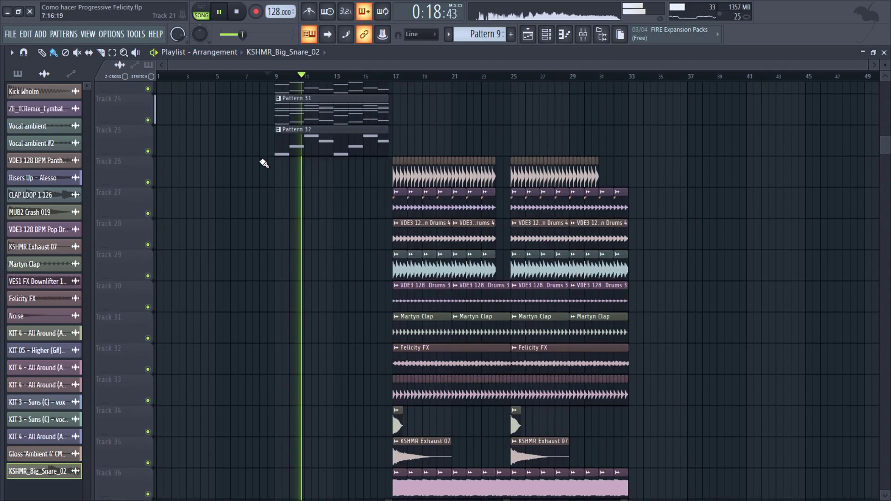
scroll(264, 164, "down", 20)
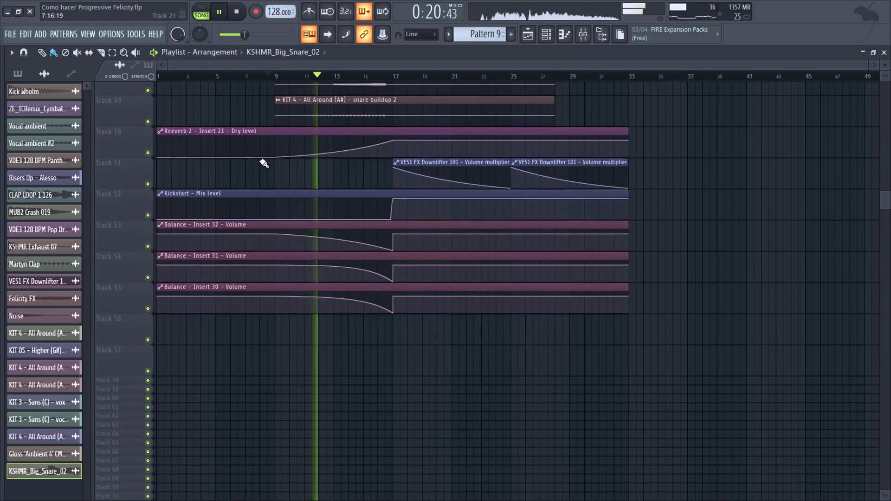
scroll(264, 164, "up", 5)
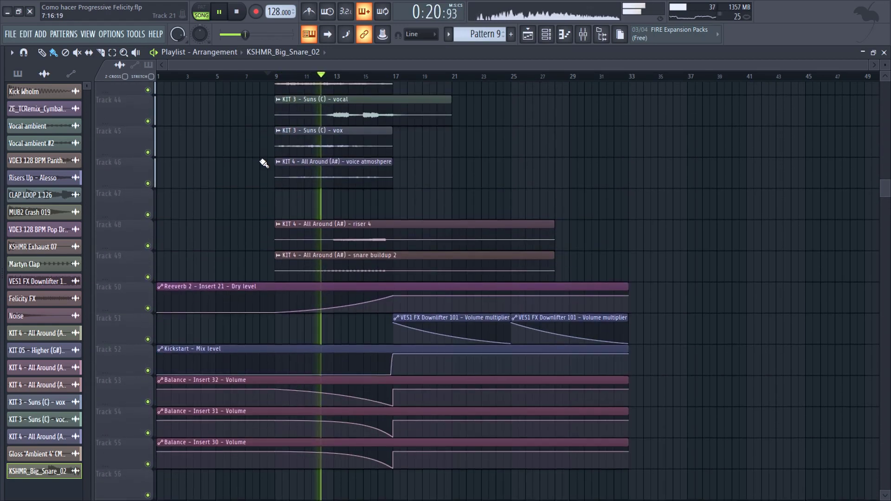
Inspect the time-stretching pitch of the Gloss 'Ambient 4' CMajor sample on Track 43
left_click(285, 149)
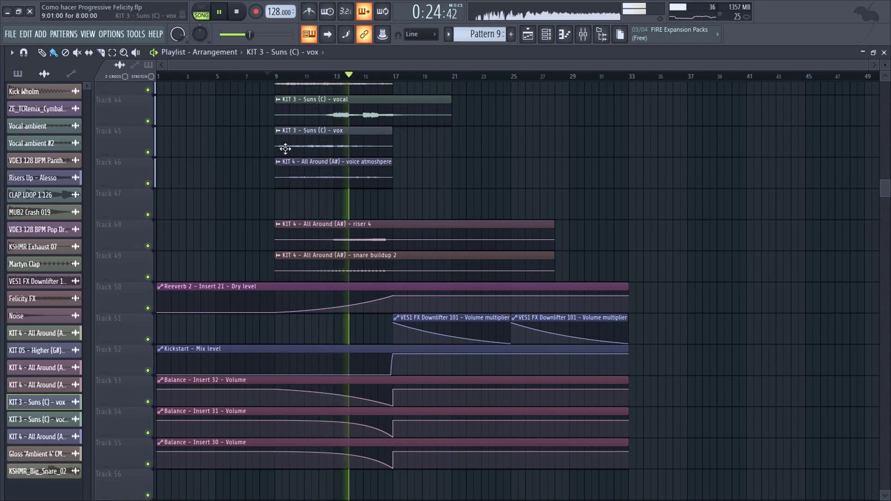
key("space")
scroll(285, 148, "up", 2)
double_click(285, 145)
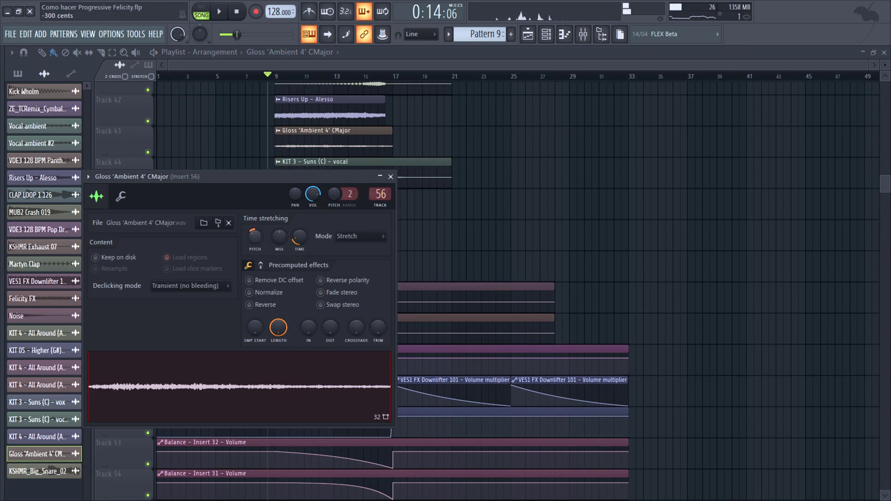
key("space")
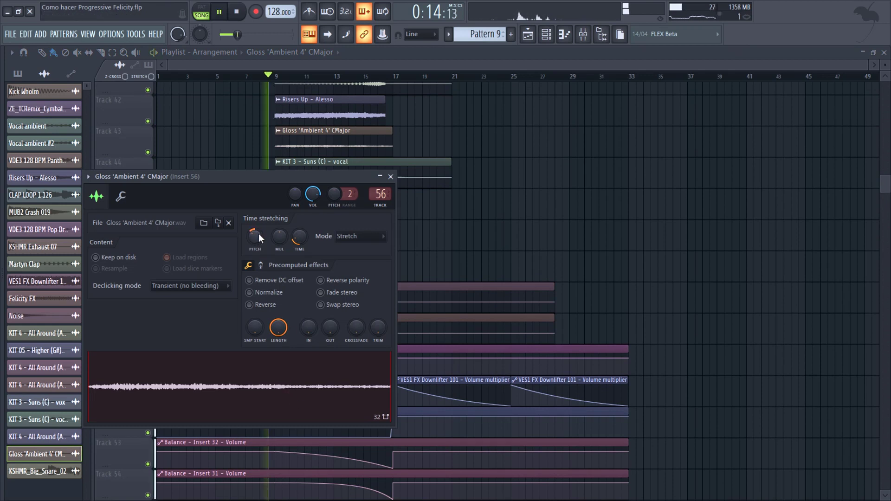
Play the arrangement from bar 9 and examine the patterns, samples and automation that make up the buildup
left_click(278, 77)
scroll(280, 80, "up", 3)
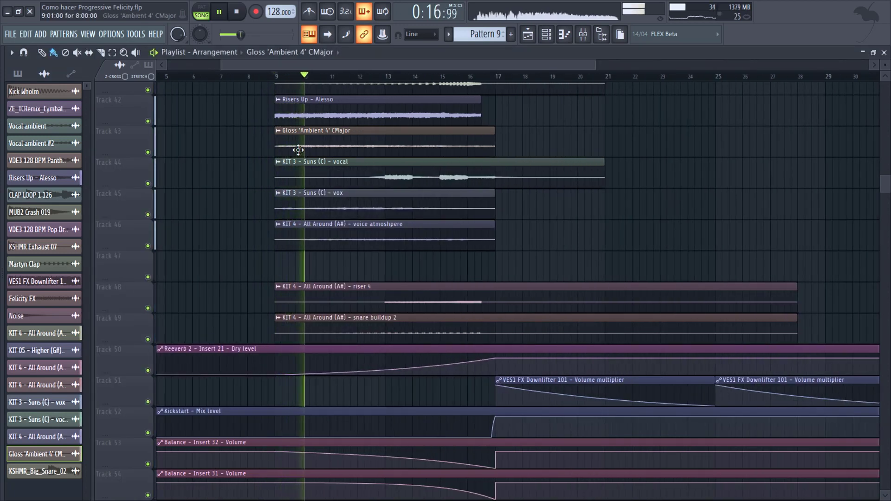
scroll(298, 150, "down", 3)
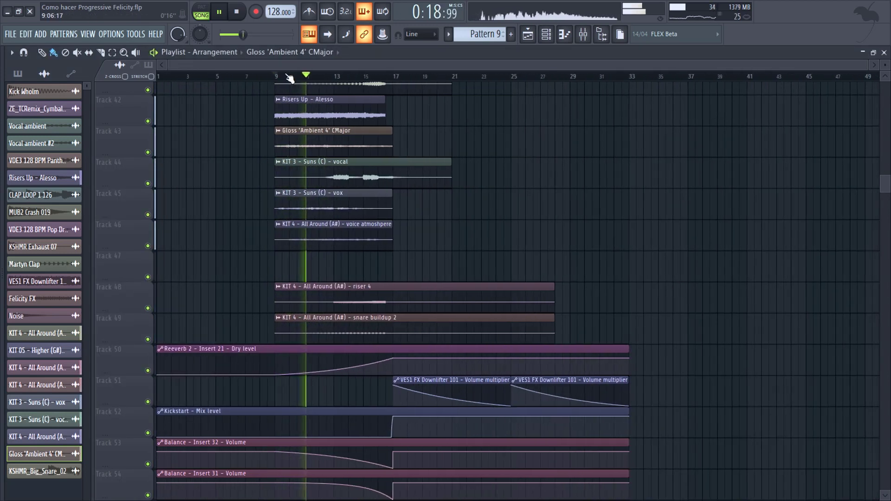
scroll(276, 105, "up", 3)
scroll(275, 105, "up", 10)
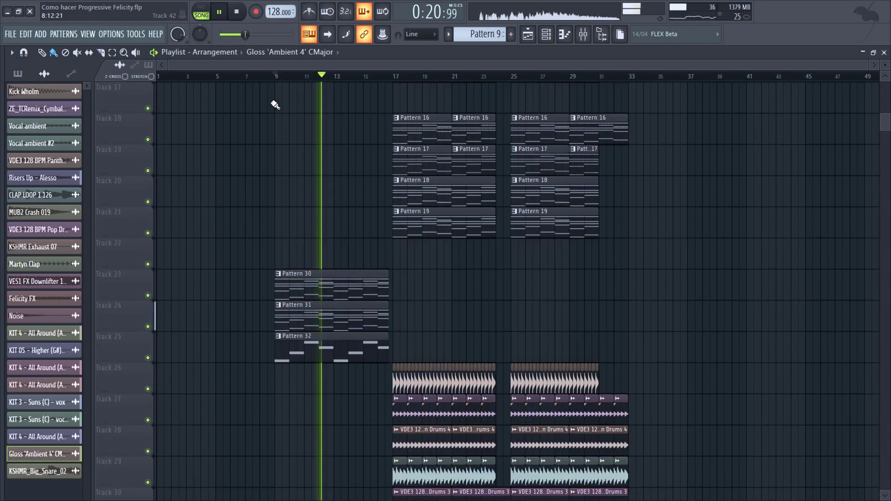
scroll(276, 105, "up", 6)
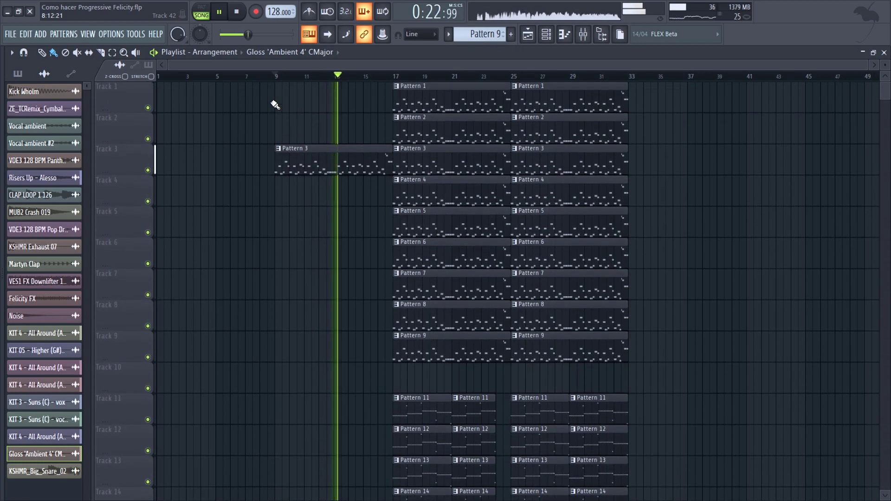
scroll(275, 105, "down", 14)
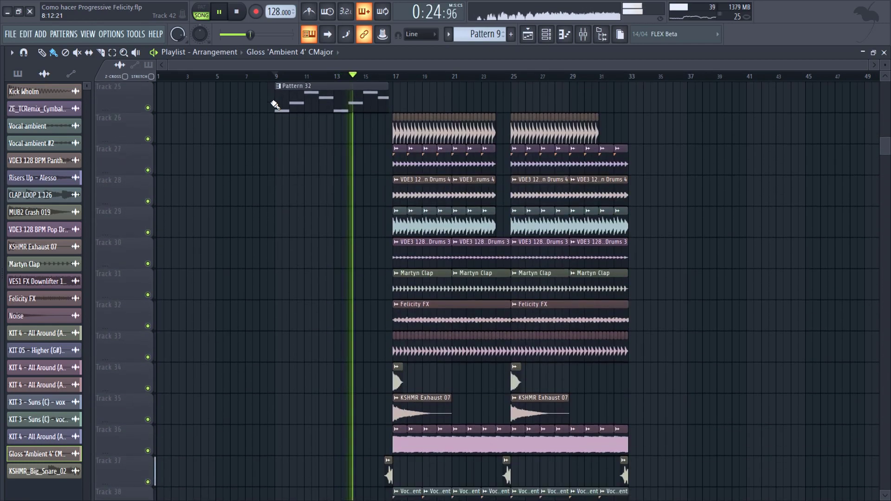
scroll(276, 105, "down", 6)
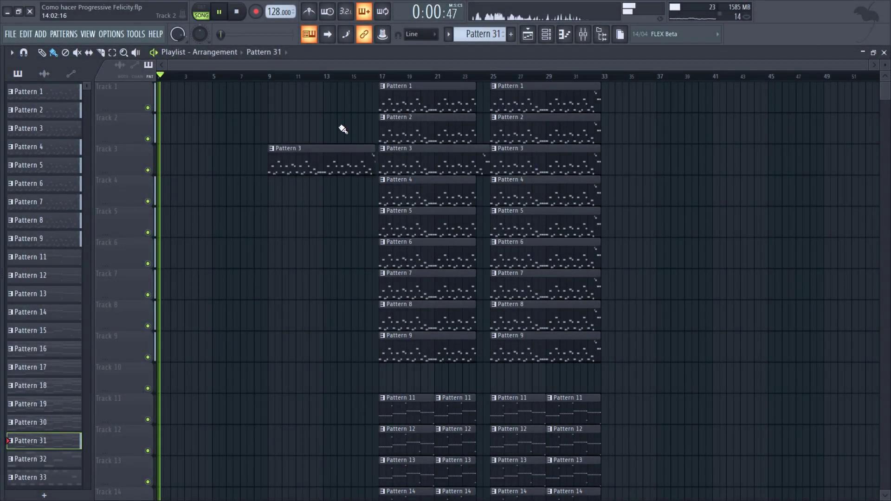
Examine the intro patterns and the drop layers across all playlist tracks during playback
scroll(343, 129, "down", 10)
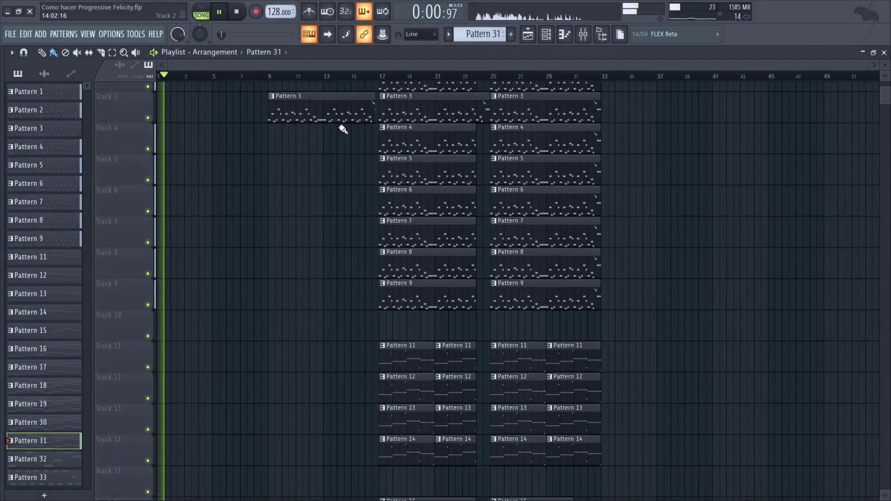
scroll(343, 130, "down", 3)
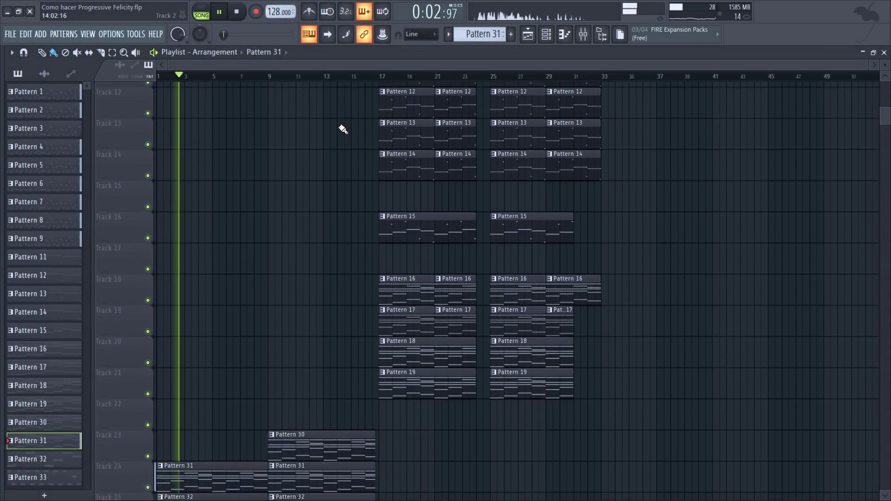
scroll(343, 129, "down", 6)
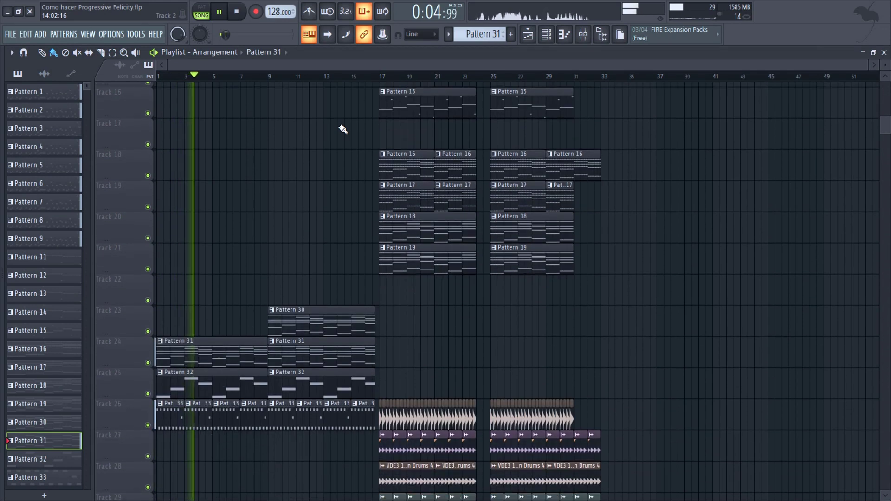
scroll(343, 130, "down", 1)
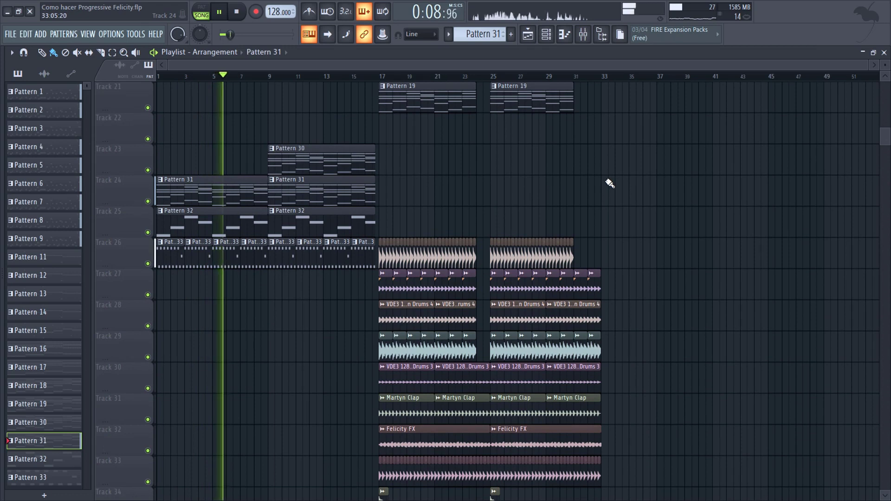
scroll(612, 244, "up", 20)
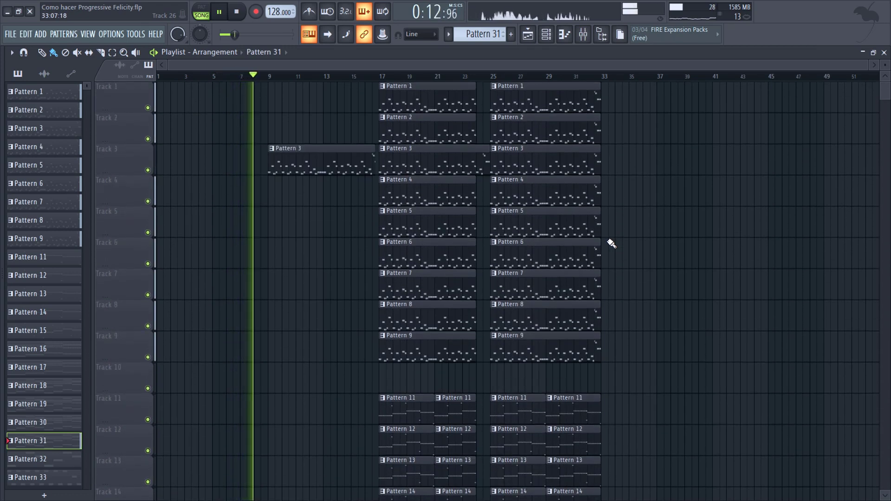
scroll(612, 244, "down", 1)
scroll(612, 244, "down", 2)
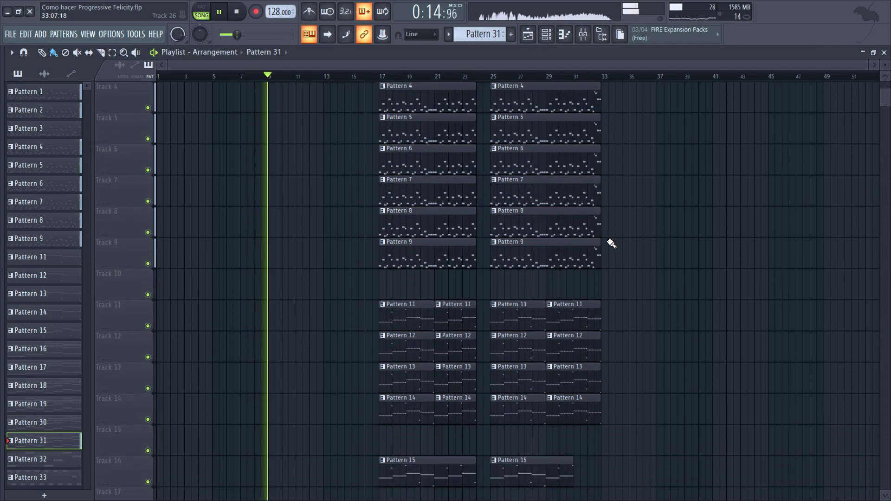
Show Pattern 4 in the channel rack and look through its channels
left_click(473, 97)
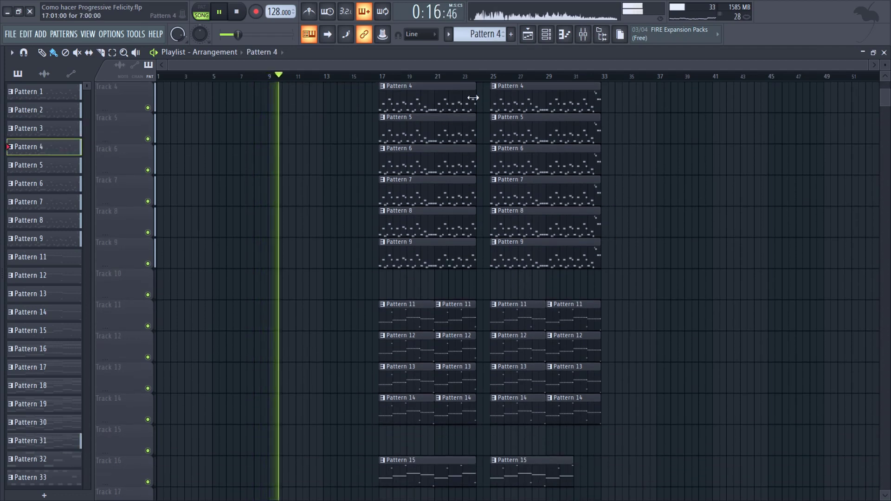
left_click(548, 36)
scroll(482, 232, "up", 6)
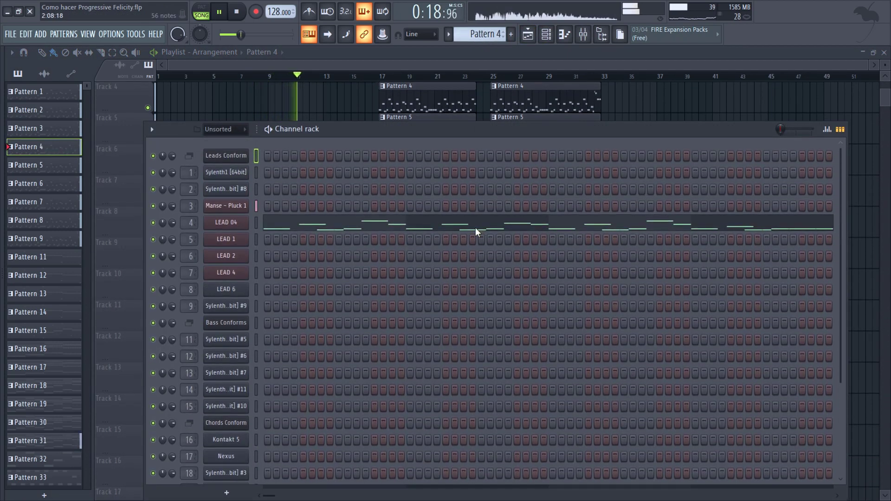
scroll(476, 227, "down", 6)
scroll(474, 208, "up", 1)
Switch to Pattern 3, move the channel rack higher and look through the channels
key("KP_Subtract")
left_click_drag(449, 129, 439, 81)
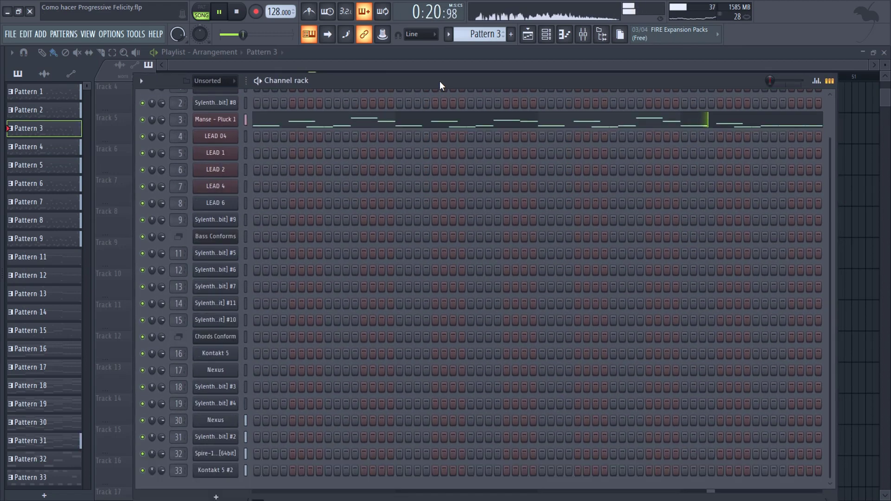
scroll(468, 187, "up", 2)
scroll(469, 187, "down", 2)
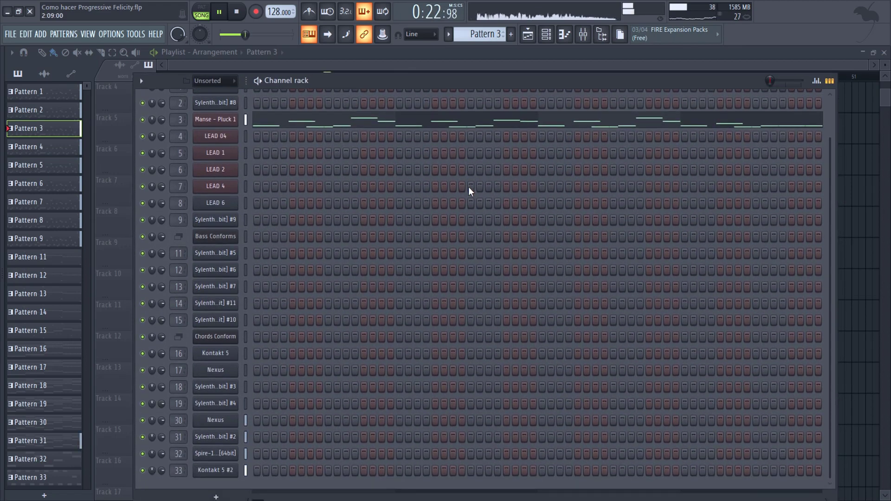
scroll(469, 187, "up", 2)
Switch to Pattern 30, check its Nexus notes in the channel rack and return to the playlist
mouse_move(473, 36)
left_mouse_down()
mouse_move(473, 18)
mouse_move(470, 28)
left_mouse_up()
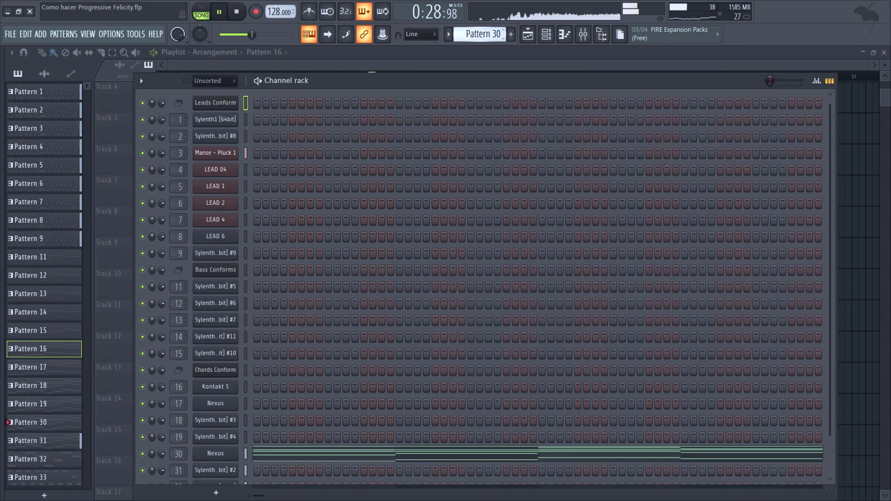
scroll(439, 249, "down", 2)
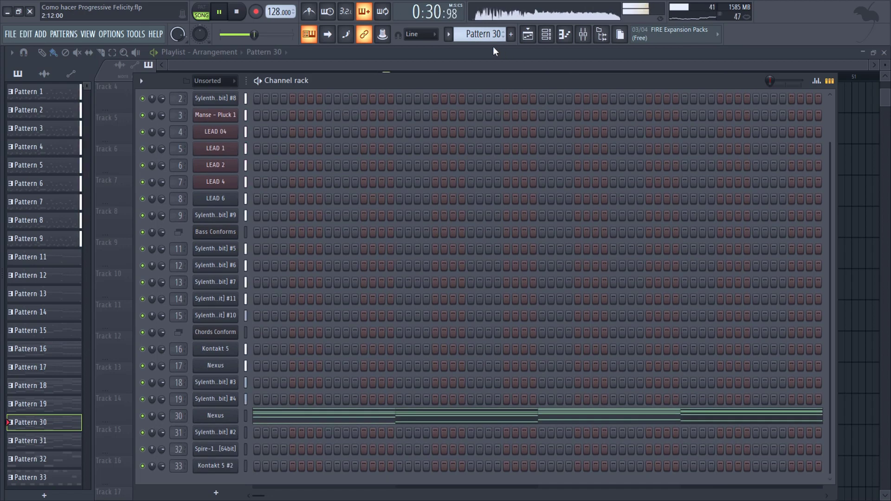
left_click(444, 64)
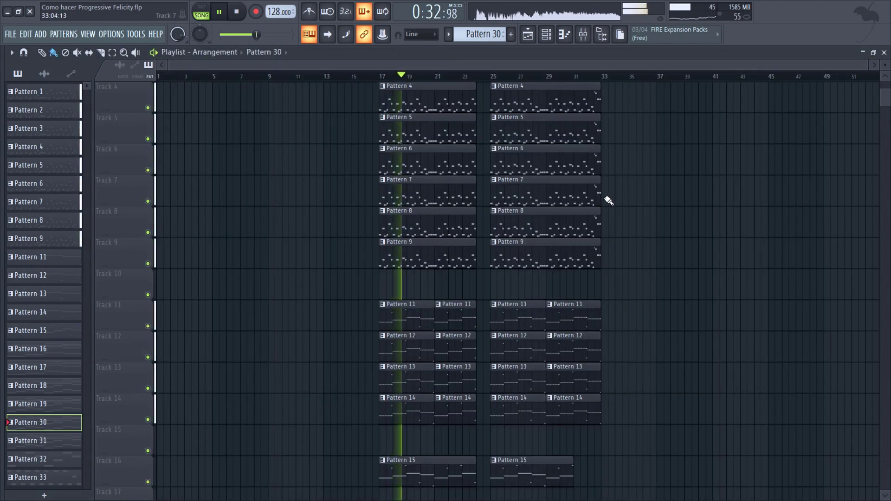
Open the Pattern 14 clip on Track 14 in the piano roll
scroll(608, 198, "down", 4)
scroll(607, 200, "down", 6)
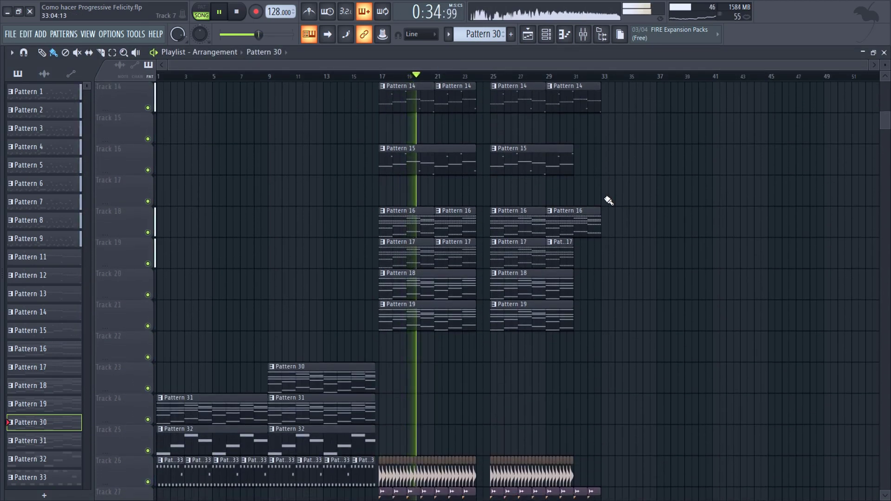
double_click(422, 104)
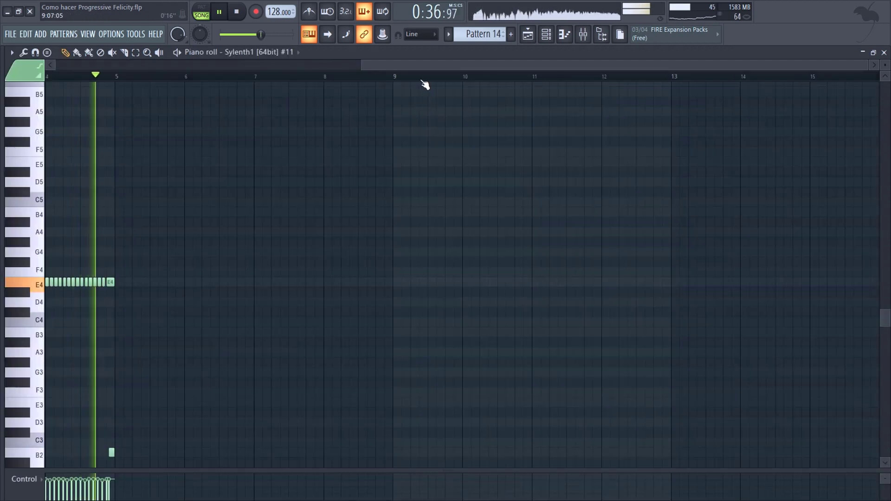
Leave the piano roll for the playlist, check the track levels in the mixer and return to the arrangement
left_click(529, 37)
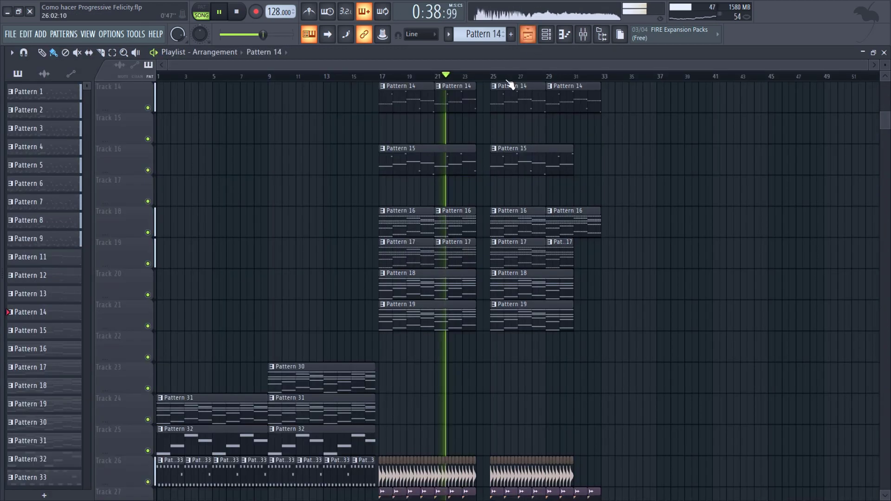
left_click(583, 34)
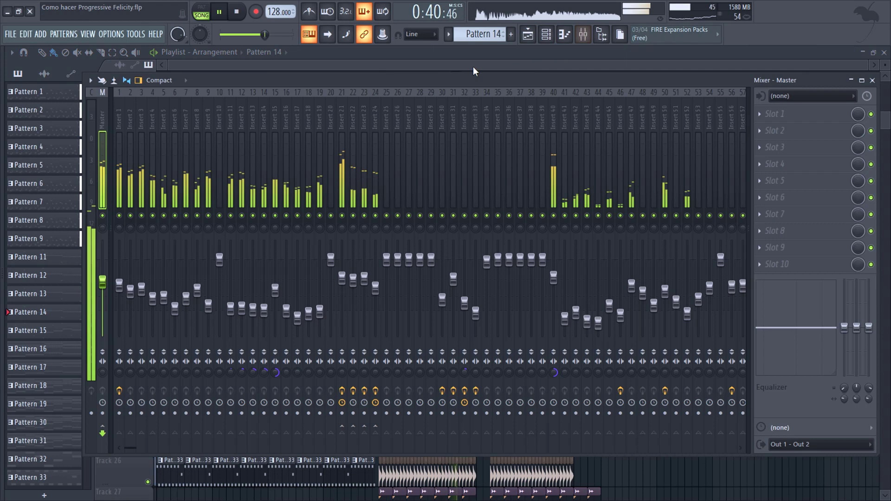
left_click(388, 63)
Review the drop in the playlist during playback, from the lead, bass and chord patterns down to the drum, FX and vocal tracks
scroll(278, 278, "down", 6)
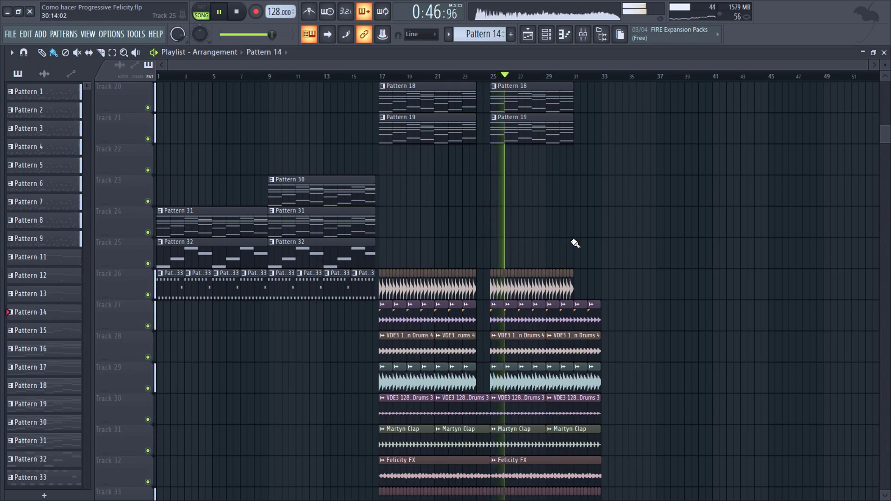
scroll(576, 243, "up", 5)
scroll(589, 246, "up", 5)
scroll(594, 248, "down", 5)
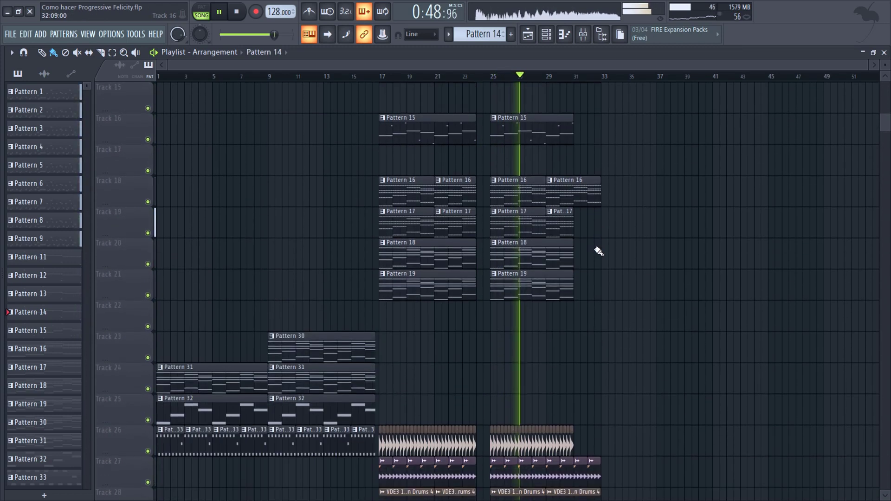
scroll(599, 251, "up", 4)
scroll(599, 251, "up", 2)
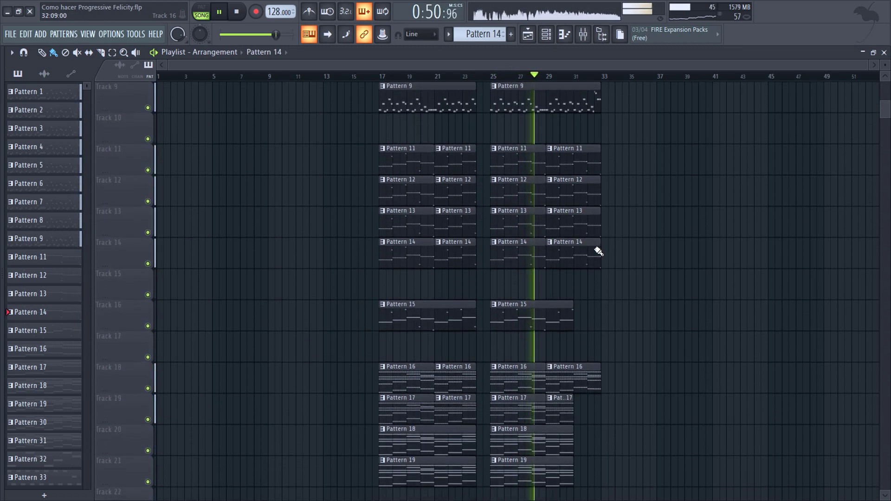
scroll(599, 251, "up", 5)
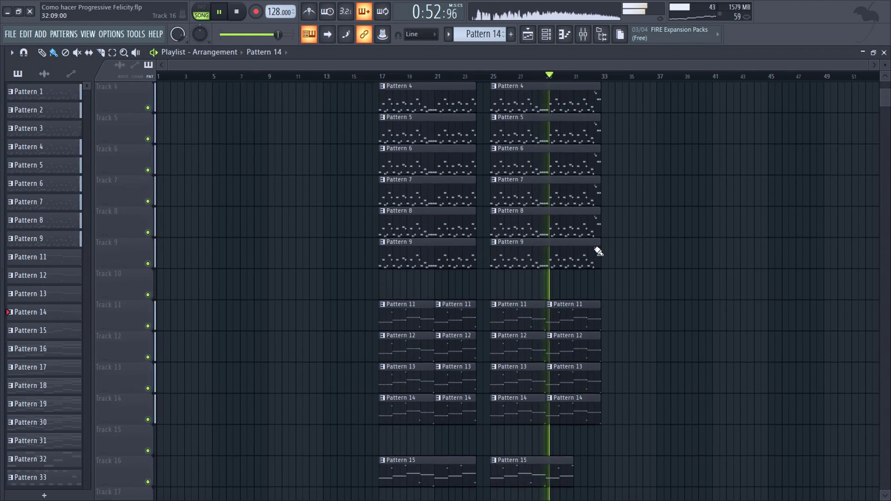
scroll(631, 83, "up", 3)
scroll(631, 80, "up", 4)
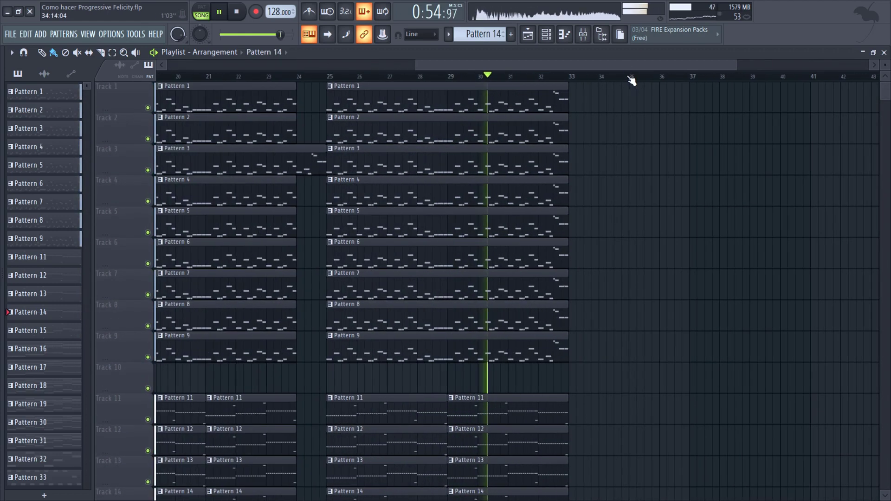
scroll(575, 260, "down", 19)
scroll(578, 263, "down", 4)
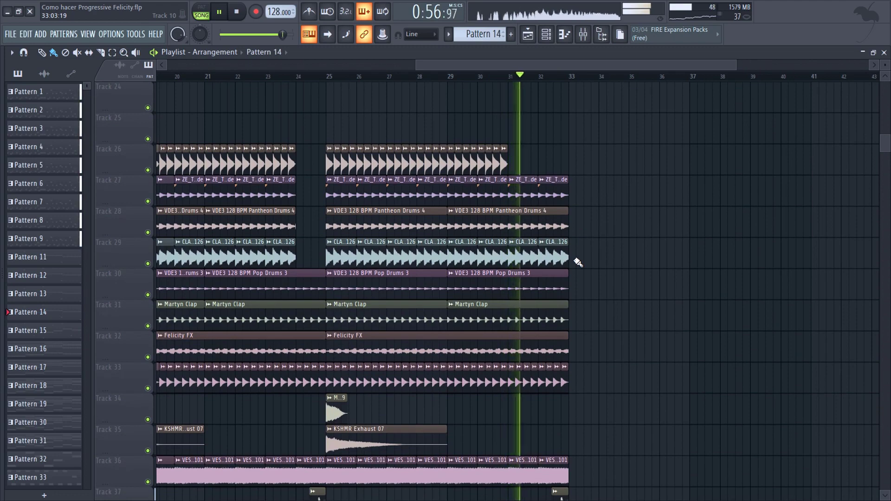
scroll(578, 263, "down", 5)
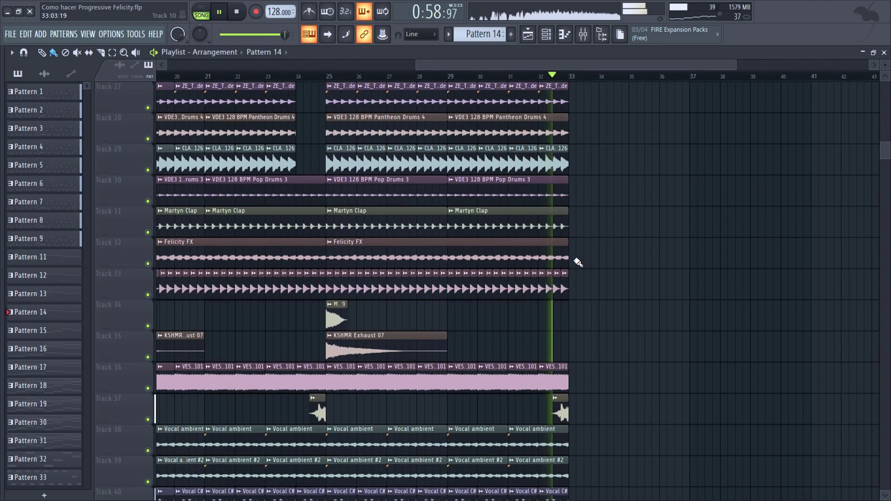